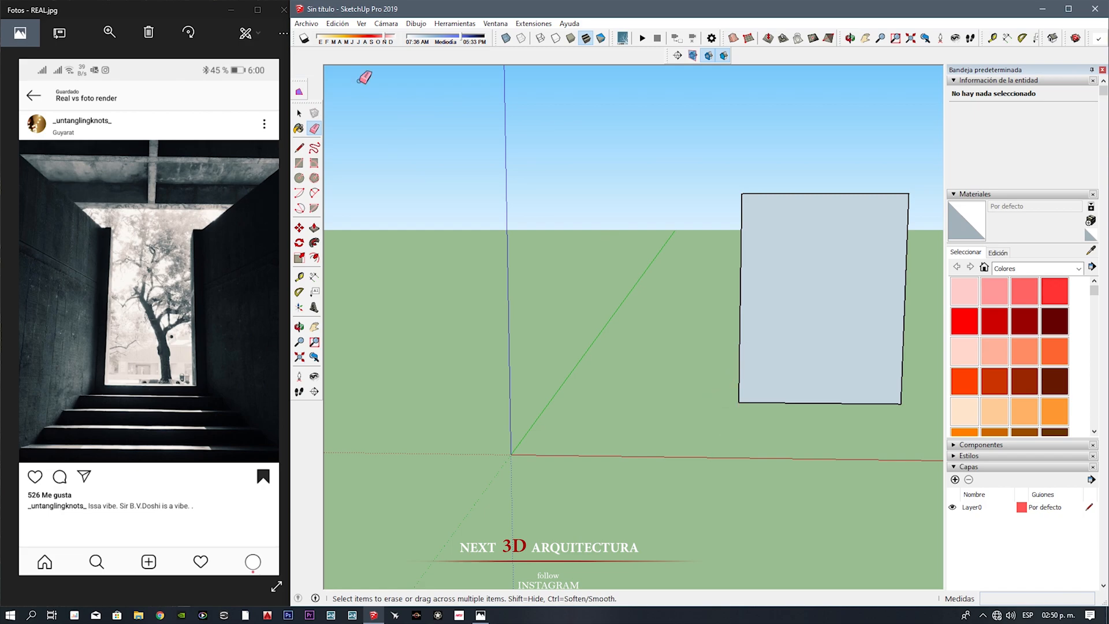
Step: Offset the upright rectangle outward to form a border, and draw a horizontal line across it just below the inner rectangle
click(721, 313)
key(l)
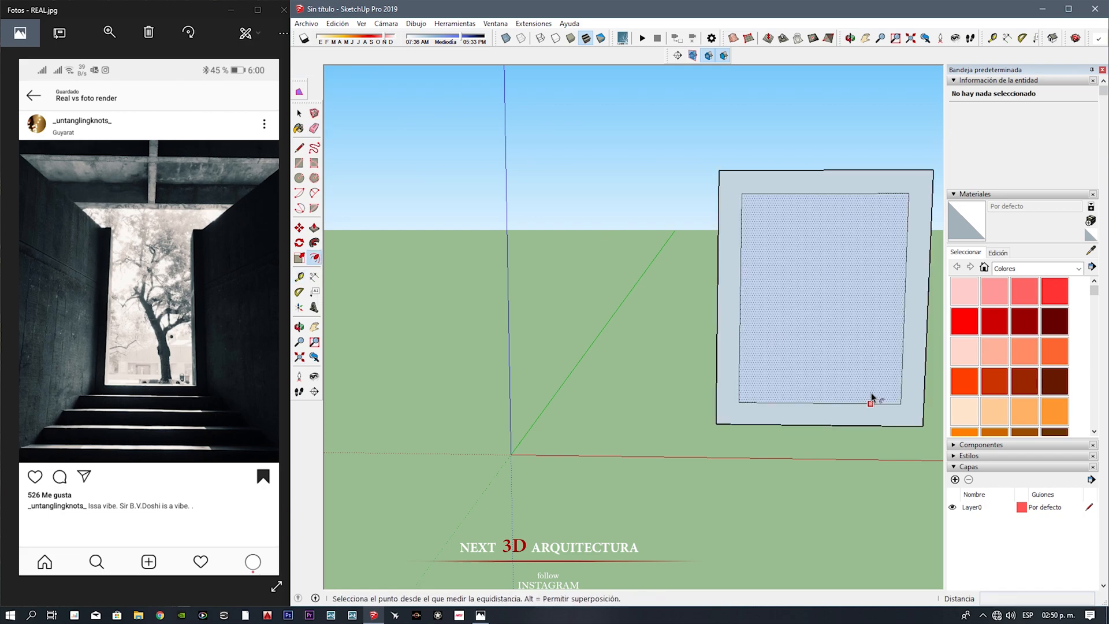
scroll(853, 414, up, 2)
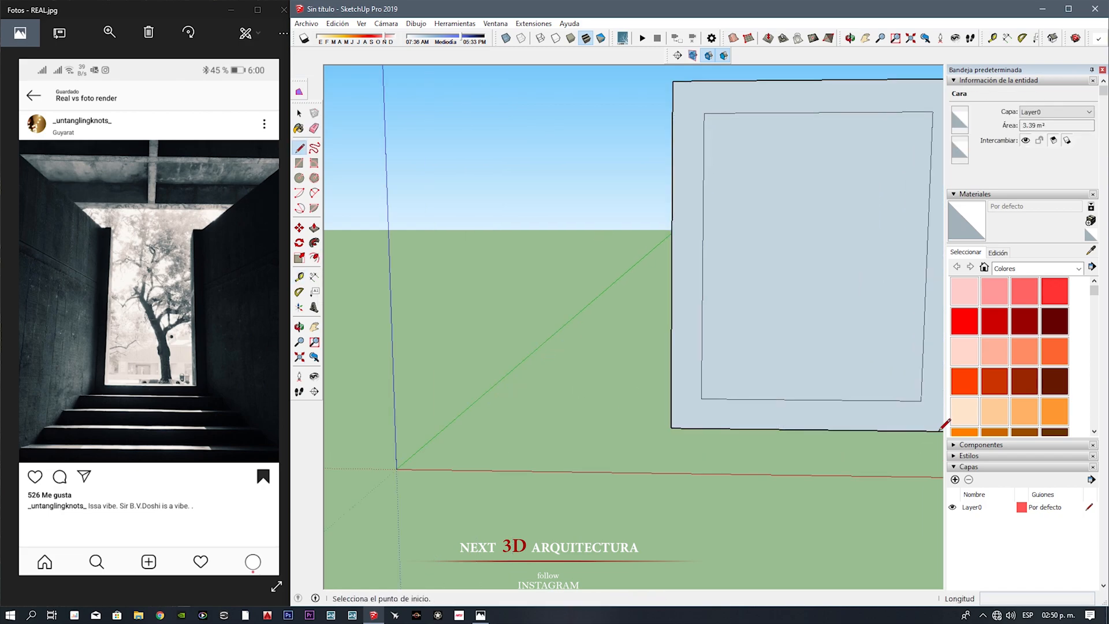
click(676, 407)
scroll(675, 407, down, 2)
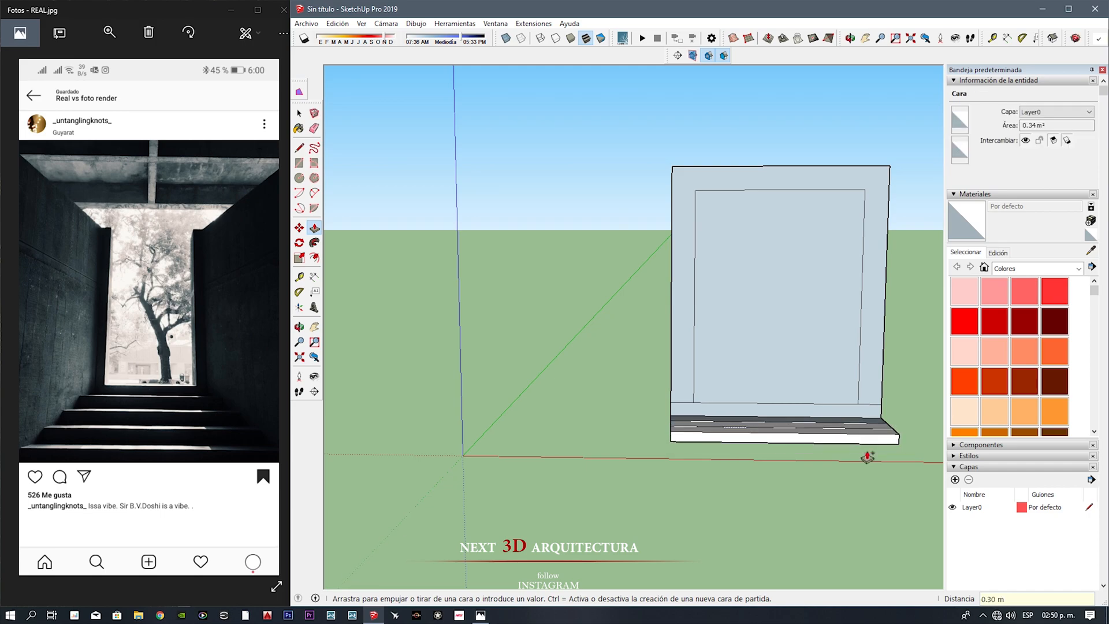
Step: Group the front tread and riser faces of the slab and move the group about 0.12 m straight down
middle_drag(826, 470, 346, 425)
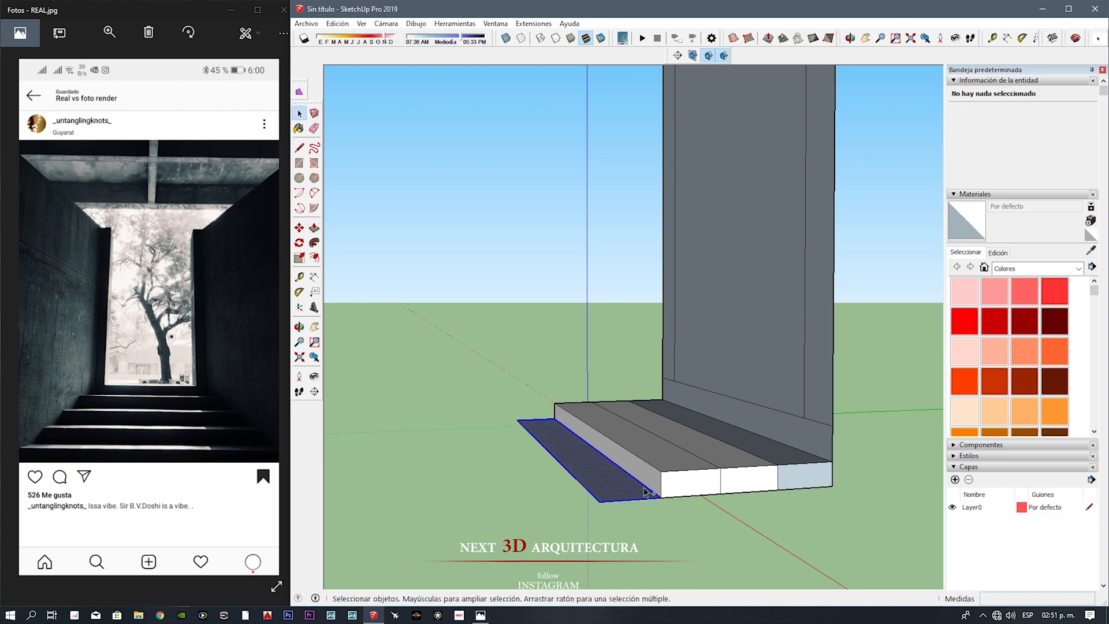
right_click(664, 461)
click(723, 373)
key(m)
scroll(717, 469, up, 1)
click(719, 467)
click(719, 494)
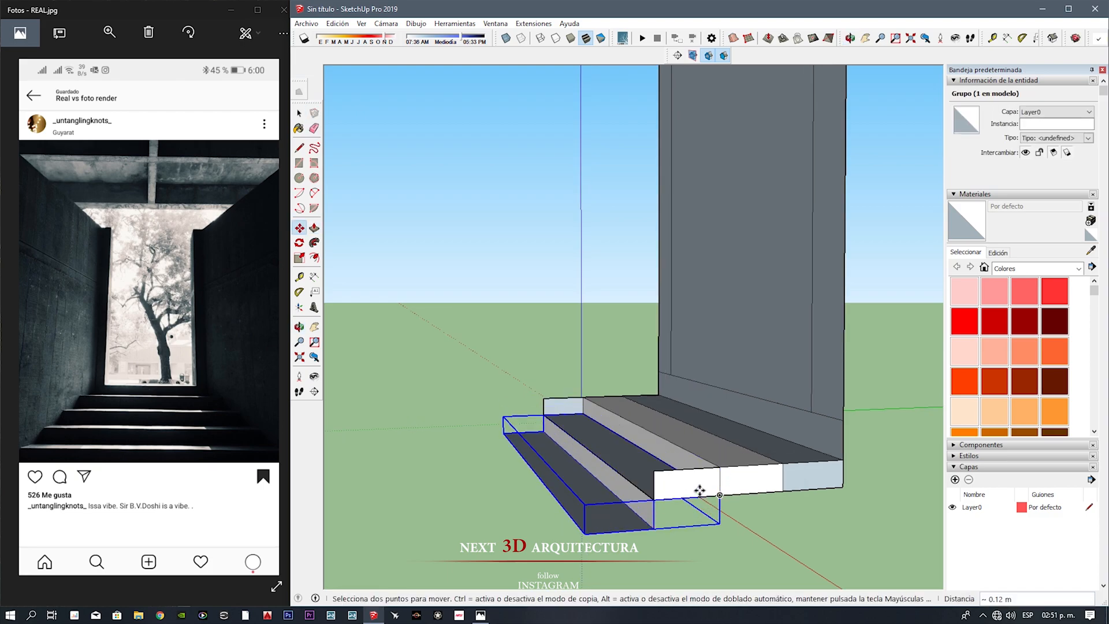
Step: Lower the next tread with the stepped group by one riser, deleting the leftover slab faces and edges
right_click(716, 459)
click(750, 369)
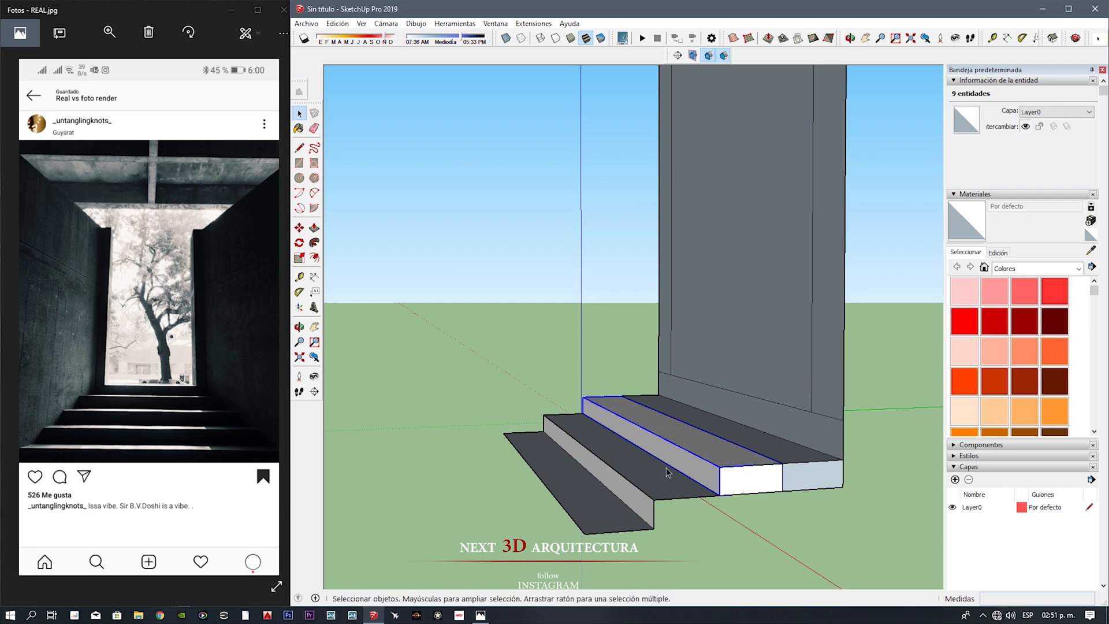
key(Delete)
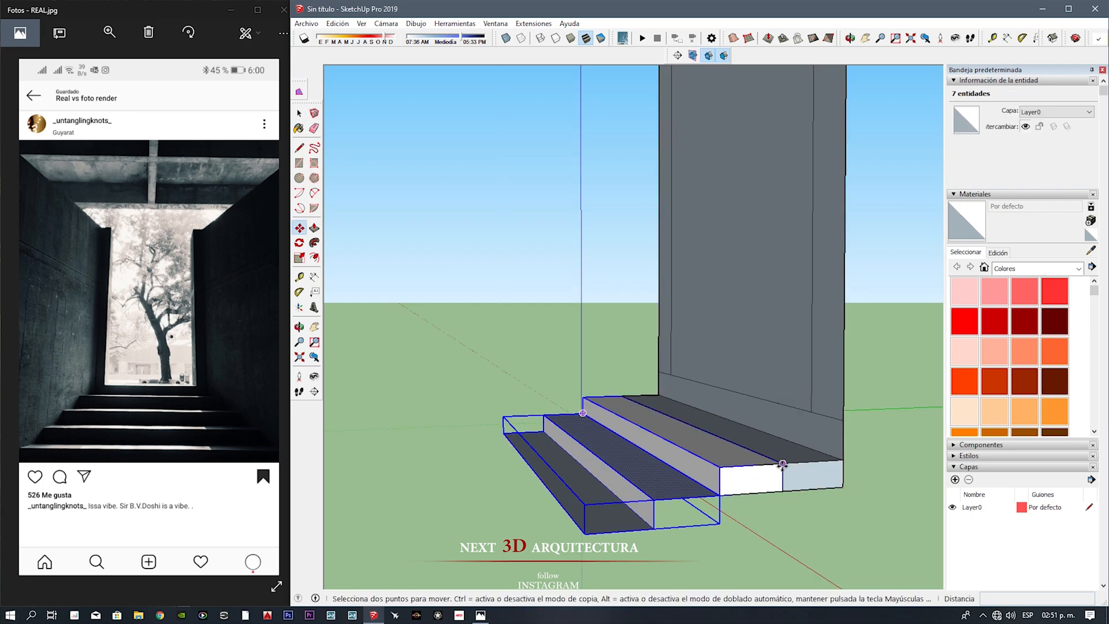
click(782, 464)
key(Delete)
middle_drag(737, 513, 678, 482)
click(590, 508)
key(Delete)
click(698, 482)
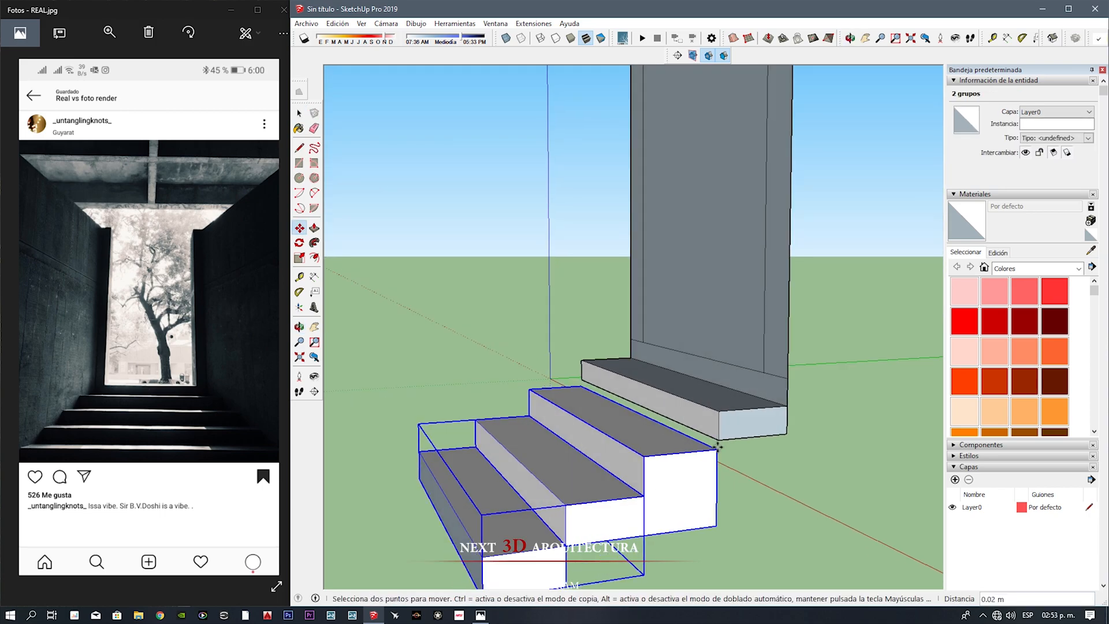
Step: Copy the stepped group down and forward from its corner point to extend the flight of stairs
middle_drag(606, 479, 616, 406)
key(space)
double_click(569, 502)
click(569, 501)
key(m)
click(650, 496)
click(611, 523)
key(ctrl)
click(613, 436)
click(565, 471)
middle_drag(652, 450, 765, 515)
middle_drag(721, 405, 682, 323)
Step: Open the extended staircase group and explode all the step pieces nested inside it
key(space)
click(705, 478)
middle_drag(705, 478, 543, 317)
double_click(525, 396)
key(ctrl+a)
right_click(545, 317)
click(589, 411)
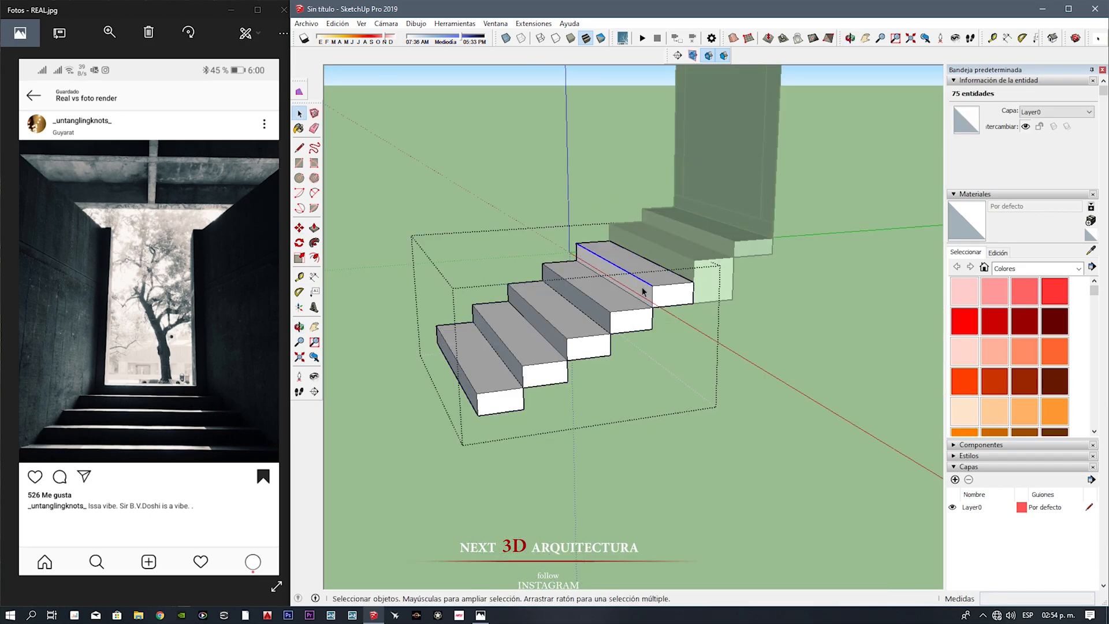
Step: Extrude the undersides of the steps down to the base level of the lowest step
middle_drag(589, 410, 529, 186)
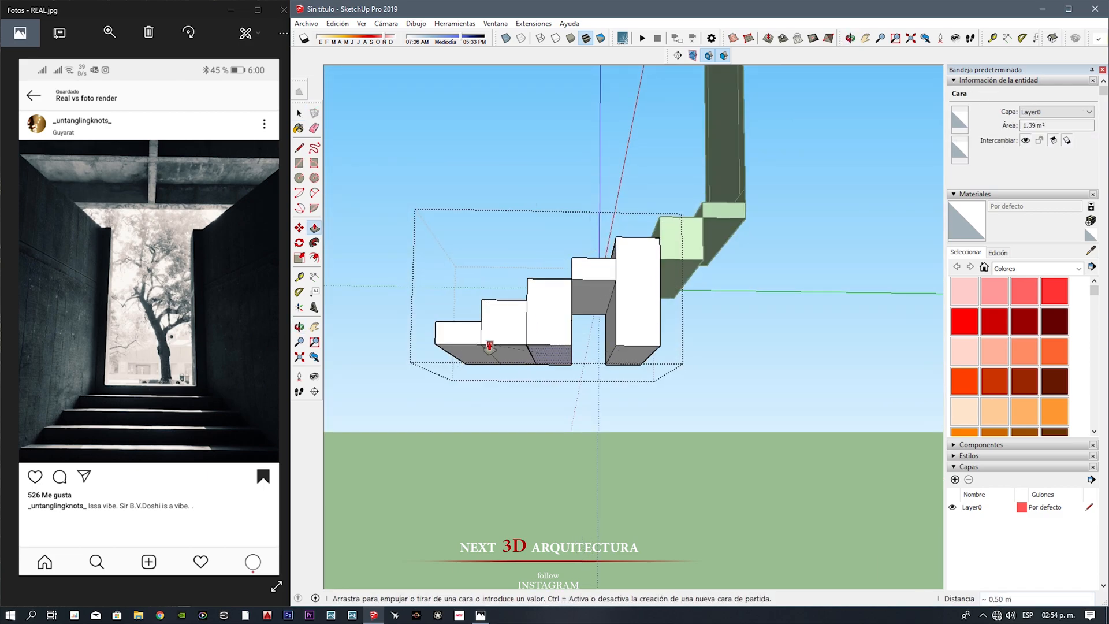
click(534, 347)
key(space)
middle_drag(534, 346, 537, 373)
Step: Explode the remaining step groups so the staircase and landing become ungrouped geometry
double_click(674, 275)
middle_drag(673, 289, 796, 370)
click(661, 279)
right_click(667, 302)
click(695, 376)
right_click(638, 326)
click(689, 393)
Step: Extrude the landing's underside down to the same base level as the steps
middle_drag(601, 355, 34, 87)
scroll(771, 371, down, 5)
click(714, 268)
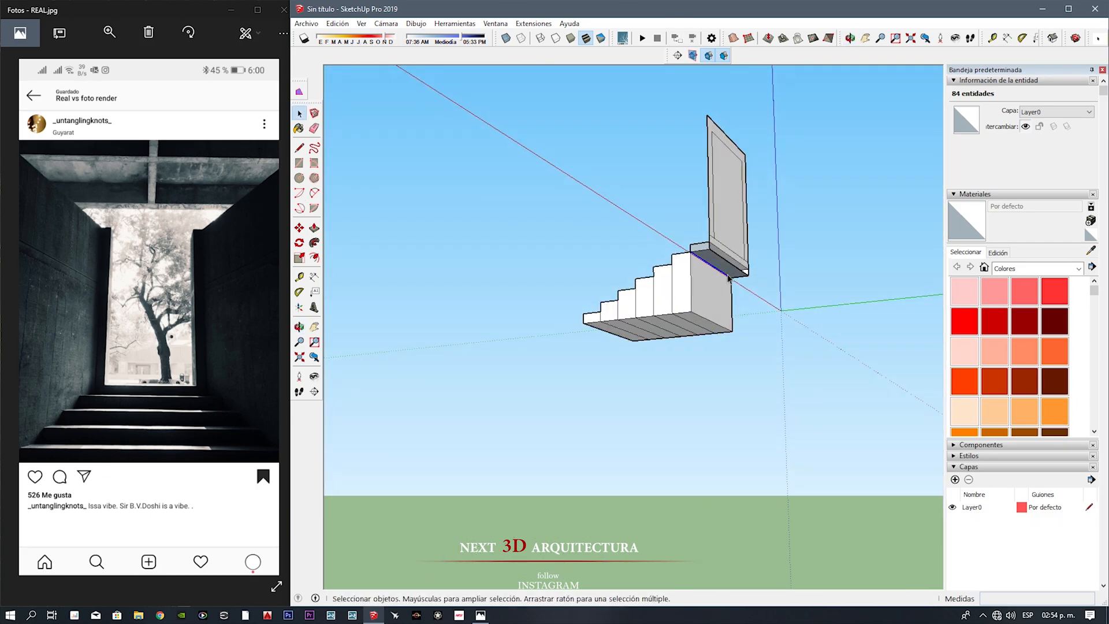
scroll(716, 270, up, 2)
key(p)
middle_drag(419, 307, 674, 297)
Step: Measure the staircase's length along its underside
key(t)
click(733, 333)
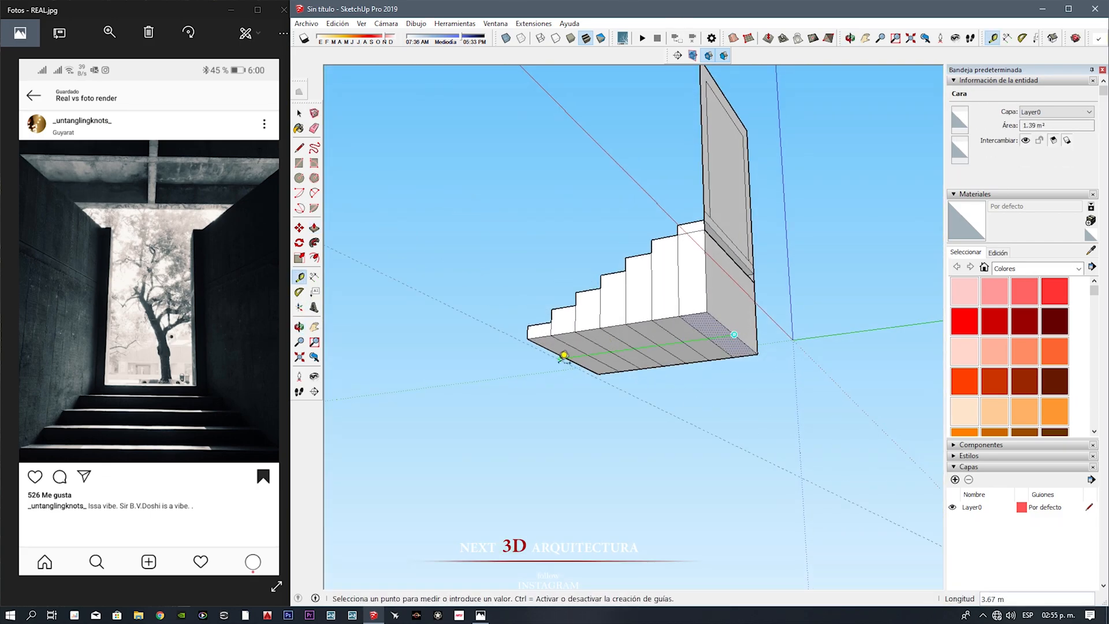
middle_drag(573, 349, 653, 325)
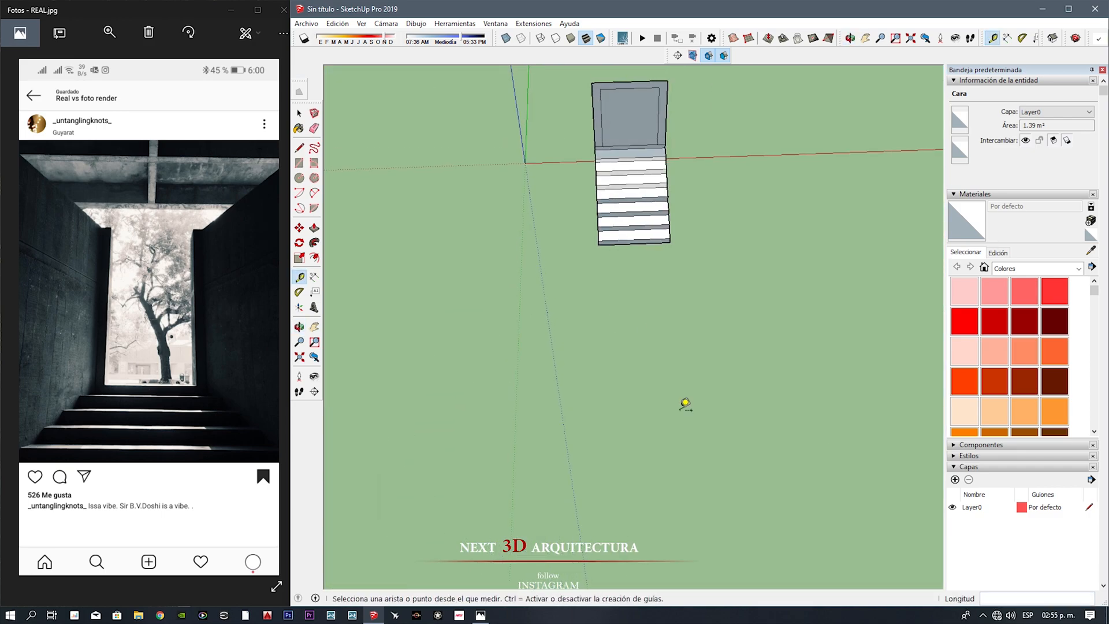
key(Escape)
Step: Close the Internet Explorer 11 setup dialog without choosing a configuration
click(254, 173)
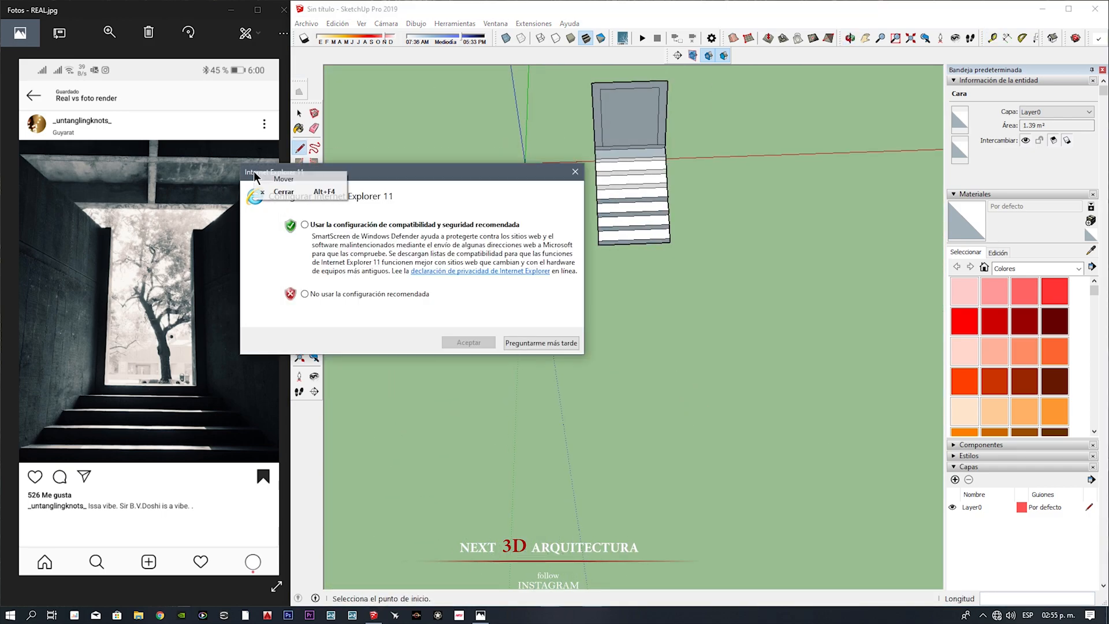
click(575, 170)
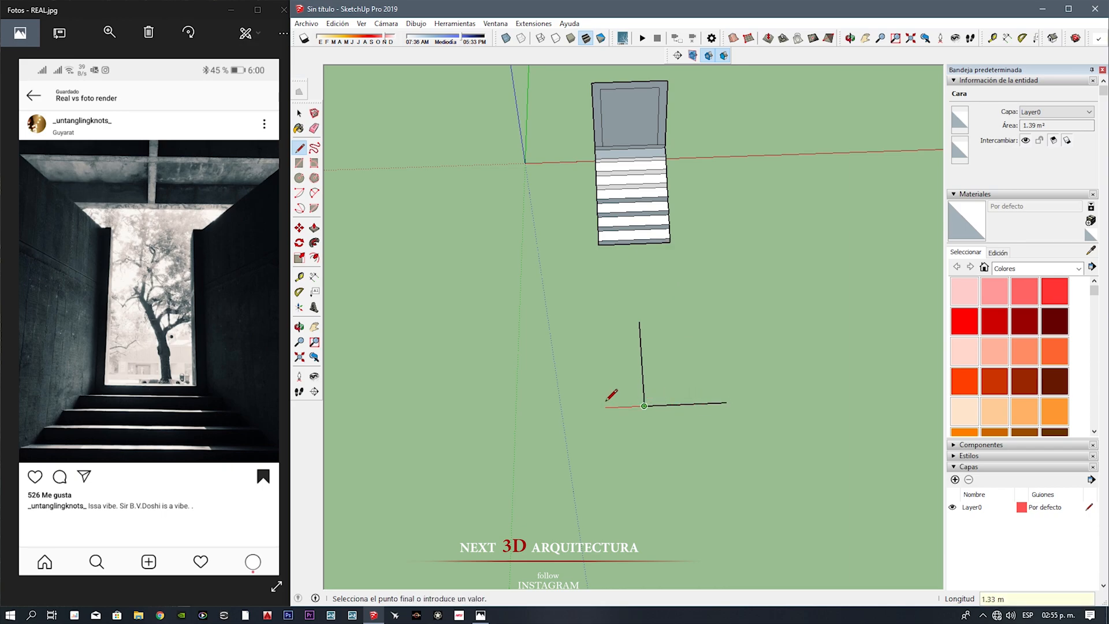
Step: Delete the helper line inside the triangle drawn in front of the stairs, and group the triangle's face and edges
key(space)
click(642, 372)
key(Delete)
double_click(638, 379)
right_click(638, 378)
click(692, 482)
Step: Move the triangle group by its apex to the middle of the landing's edge at the upright panel
key(m)
click(639, 310)
scroll(646, 88, up, 5)
click(647, 89)
Step: Split the triangle with a line about 3.50 m long from apex to base midpoint, and group its right half
middle_drag(652, 162, 664, 337)
double_click(669, 306)
key(l)
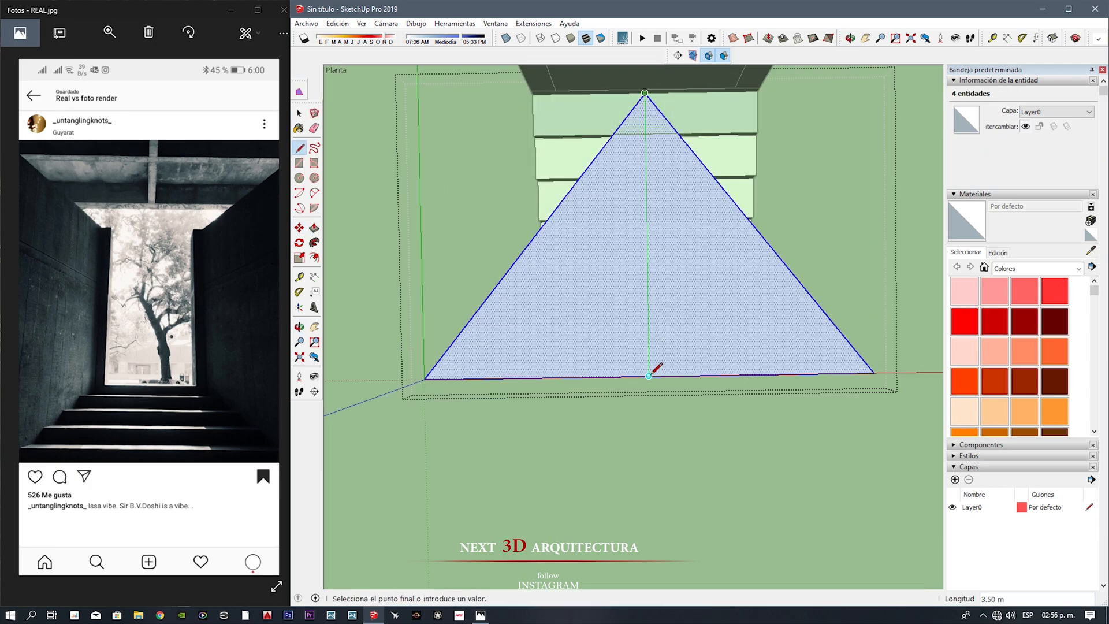
click(648, 375)
scroll(649, 376, down, 1)
key(space)
double_click(668, 351)
right_click(668, 351)
click(707, 451)
Step: Group the left half of the triangle and move it by its apex to the left end of the landing's edge
shift+middle_drag(663, 233, 661, 284)
double_click(588, 387)
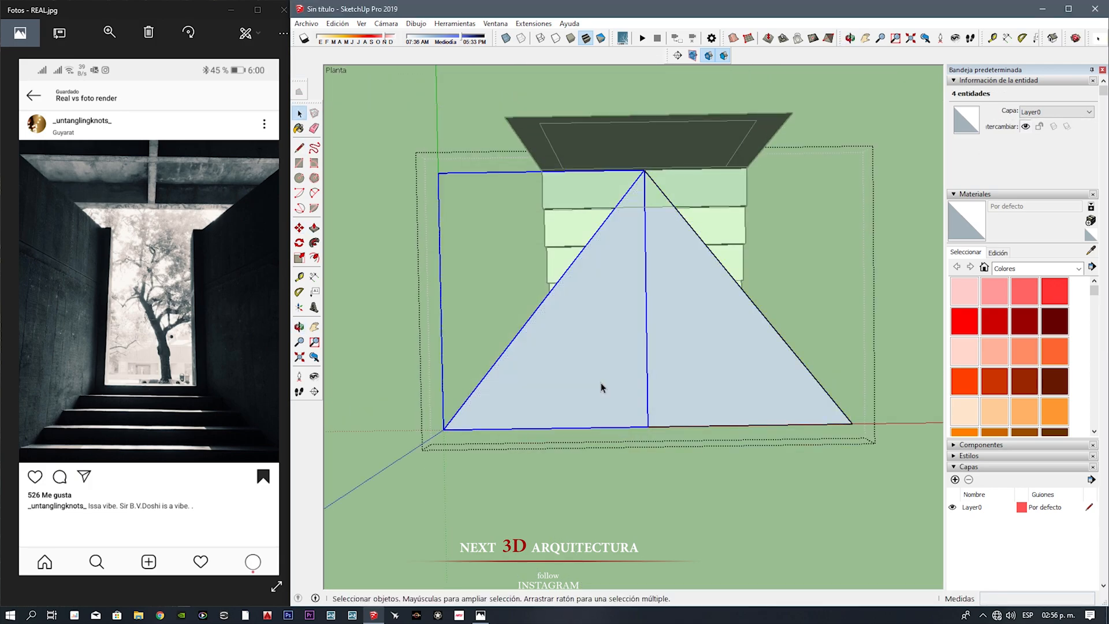
key(g)
key(Return)
key(m)
click(644, 171)
click(542, 169)
Step: Move the right half of the triangle by its apex to the right end of the landing's edge
key(space)
click(718, 322)
scroll(717, 322, up, 4)
shift+middle_drag(658, 152, 661, 231)
middle_drag(661, 231, 391, 150)
key(m)
click(624, 77)
click(777, 230)
scroll(777, 230, down, 5)
middle_drag(734, 277, 433, 370)
Step: Open the right triangle group and draw a line parallel to its slanted edge to outline a thin wall strip
key(space)
double_click(703, 358)
double_click(702, 358)
middle_drag(702, 358, 510, 348)
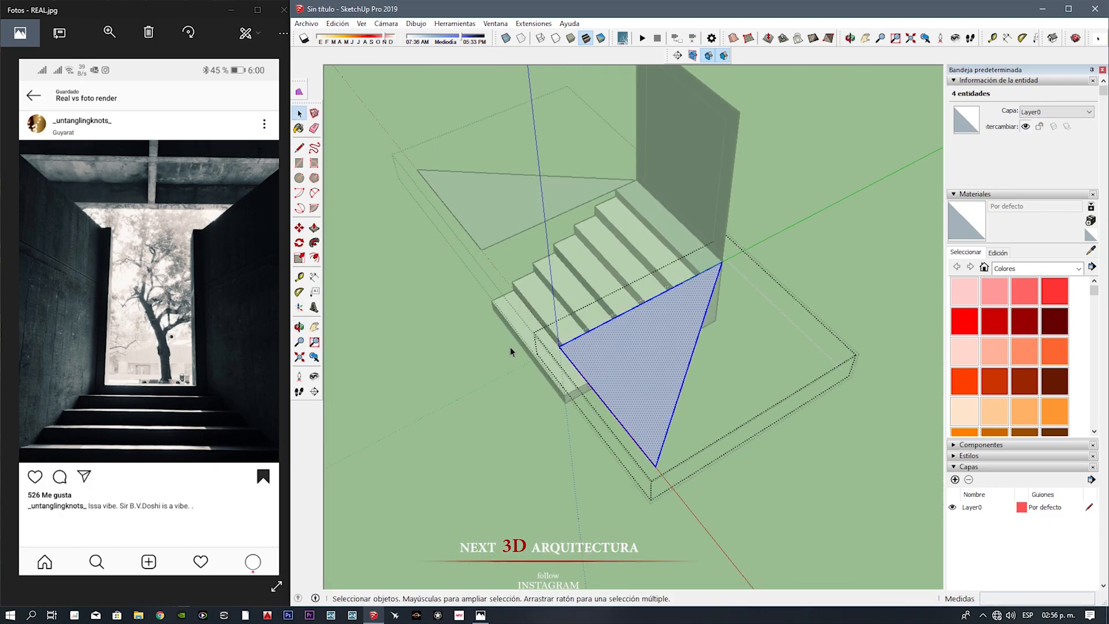
click(721, 261)
scroll(725, 265, up, 2)
scroll(651, 339, down, 2)
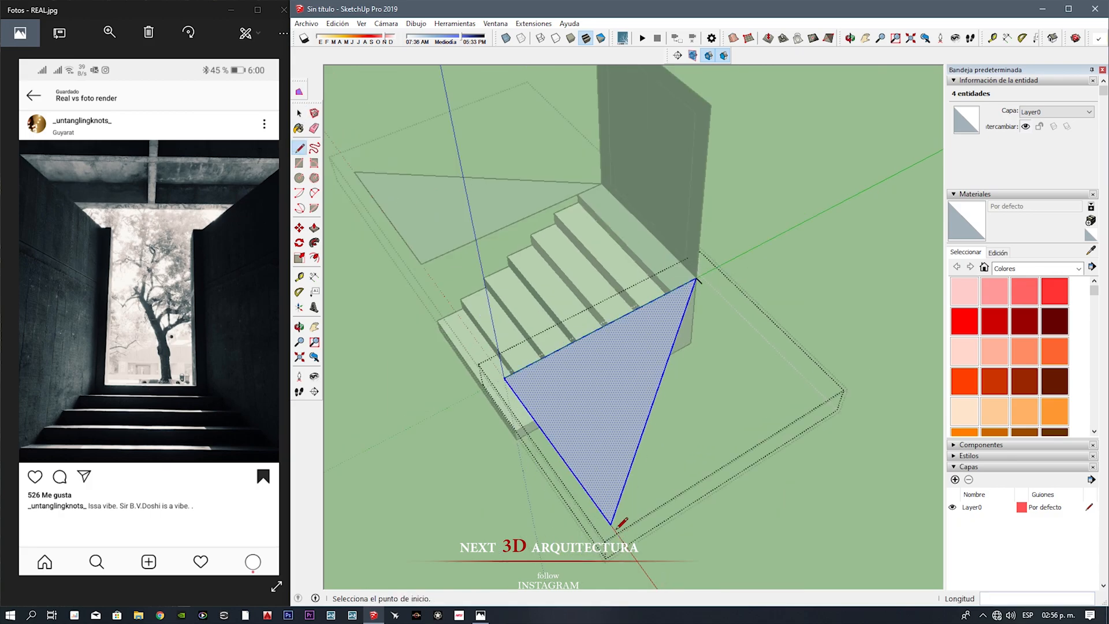
click(696, 278)
middle_drag(696, 277, 899, 445)
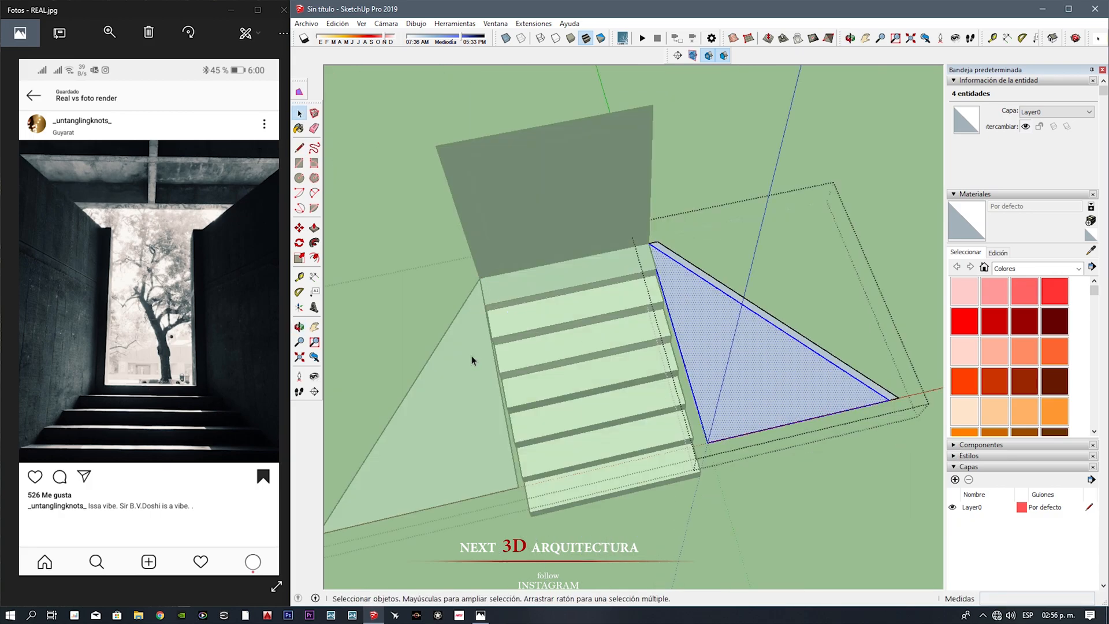
Step: Erase the right triangle's extra edges and extrude the remaining strip up to the top of the upright panel
key(e)
click(652, 106)
middle_drag(631, 337, 722, 323)
Step: Open the left triangle group and outline a matching wall strip with a parallel line about 4.48 m long
key(space)
click(543, 407)
double_click(543, 407)
double_click(542, 407)
key(l)
middle_drag(543, 408, 616, 426)
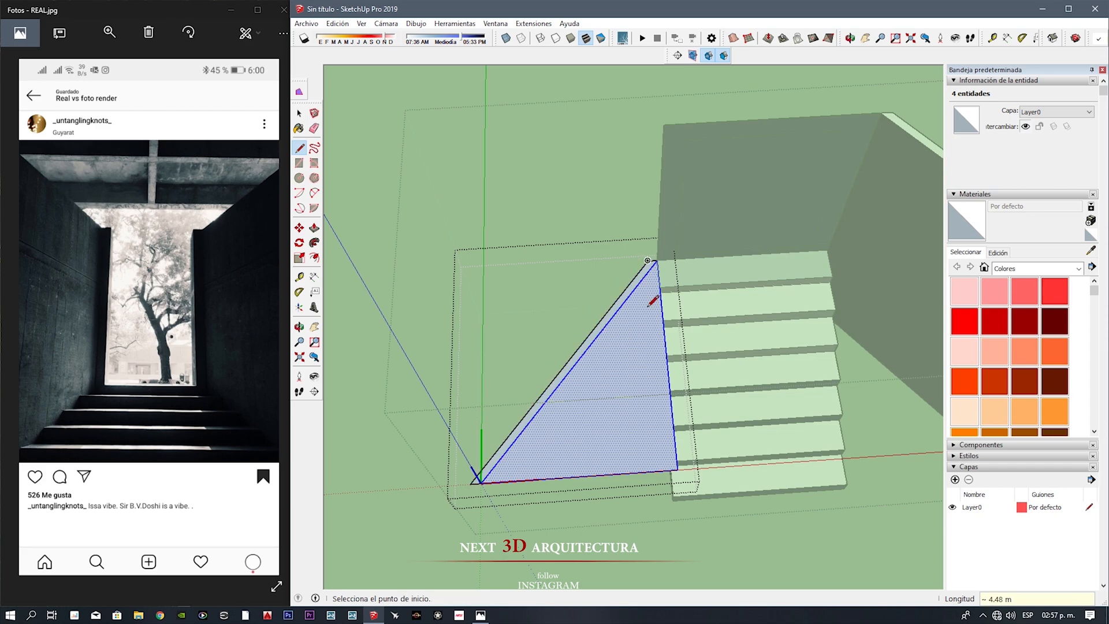
Step: Erase the left triangle's extra edges and extrude its strip up to the height of the right wall
key(e)
click(611, 318)
click(883, 117)
middle_drag(572, 248, 687, 145)
Step: Erase the vertical dividing edges on both side faces of the staircase
key(space)
click(587, 386)
scroll(586, 385, up, 2)
key(e)
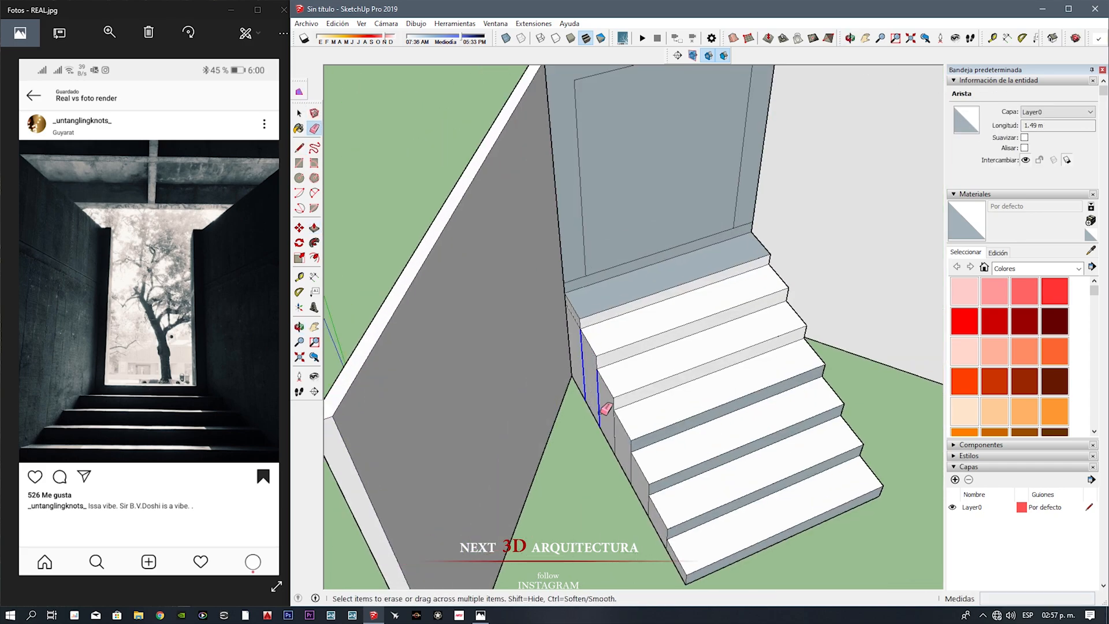
mouse_move(637, 468)
middle_down()
mouse_move(525, 460)
mouse_move(624, 469)
middle_up()
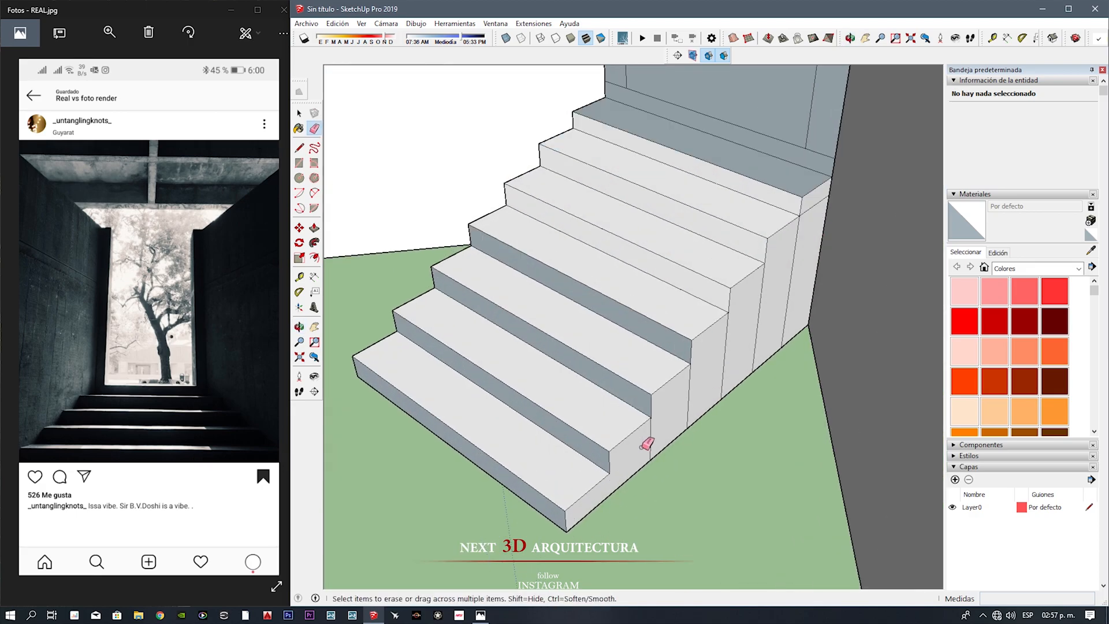
middle_drag(807, 230, 376, 349)
scroll(710, 323, down, 3)
Step: Extrude the staircase's side faces outward until the steps pass beyond both slanted walls
click(760, 342)
click(817, 392)
middle_drag(734, 347, 1011, 365)
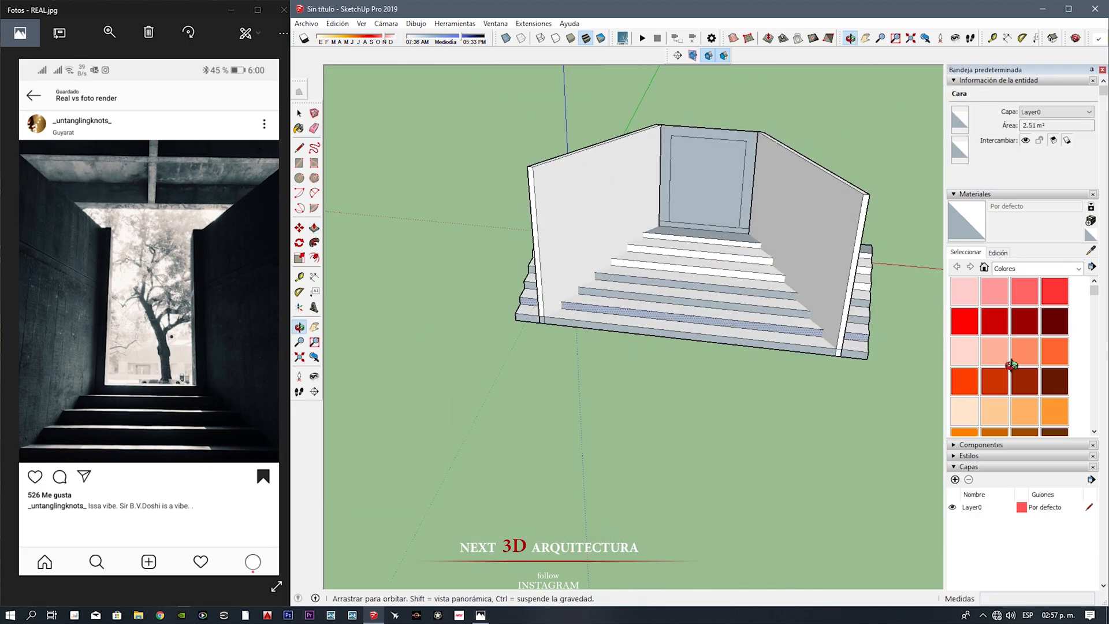
Step: Extrude the front end face of the right wall forward, beyond the foot of the stairs
triple_click(844, 304)
scroll(844, 304, up, 1)
key(p)
click(845, 306)
click(833, 534)
Step: Extrude the front end face of the left wall forward to match the right wall
key(space)
triple_click(474, 305)
key(p)
click(473, 306)
click(891, 323)
middle_drag(514, 294, 570, 240)
Step: Select the entire model, including the stairs, both side walls and the upright panel
key(space)
click(622, 424)
click(622, 424)
mouse_move(622, 425)
middle_down()
mouse_move(618, 404)
mouse_move(612, 430)
middle_up()
scroll(614, 490, up, 4)
scroll(614, 490, down, 5)
scroll(628, 321, down, 4)
key(ctrl+a)
shift+middle_drag(629, 322, 606, 357)
Step: Try to stretch the selected model upward with the Scale tool, and undo the change
key(s)
drag(615, 324, 626, 254)
key(ctrl+z)
Step: Scale the whole selected model vertically to make the doorway panel taller and narrower in proportion
drag(729, 403, 654, 405)
scroll(578, 399, up, 5)
middle_drag(577, 398, 584, 272)
middle_drag(554, 413, 580, 321)
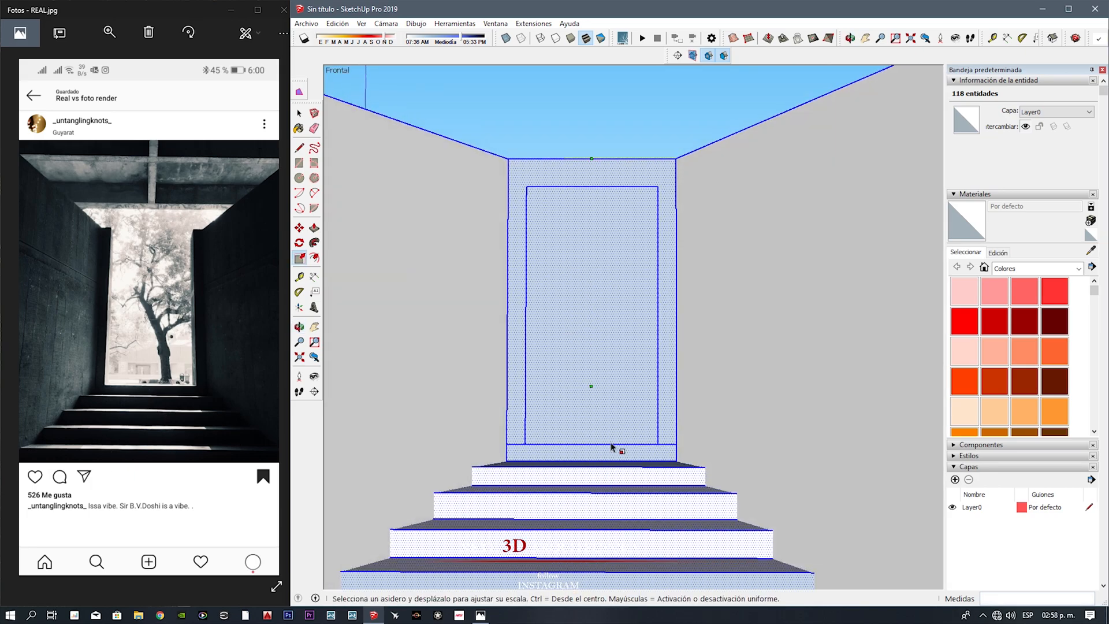
Step: Intersect the faces of the side walls group with the rest of the model
middle_drag(642, 461, 647, 511)
scroll(648, 514, down, 5)
middle_drag(612, 358, 583, 456)
drag(668, 407, 703, 396)
middle_drag(703, 396, 589, 378)
key(space)
click(588, 372)
right_click(587, 376)
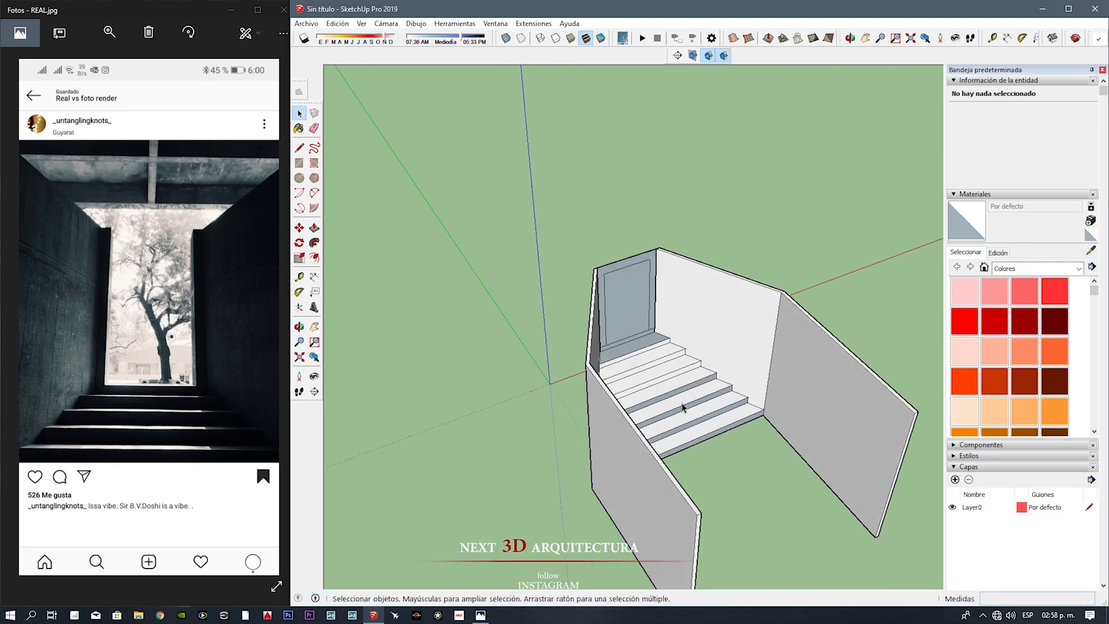
middle_drag(682, 408, 531, 404)
Step: Delete the doorway's inner panel and the strip above it, leaving an opening framed by the two jambs and sill
drag(772, 542, 664, 326)
key(Delete)
middle_drag(670, 323, 842, 295)
scroll(627, 320, up, 5)
click(605, 348)
key(Delete)
scroll(577, 363, up, 3)
mouse_move(578, 323)
middle_down()
mouse_move(594, 221)
mouse_move(590, 261)
middle_up()
Step: Extrude the doorway's right jamb face into a solid post with Push/Pull
key(l)
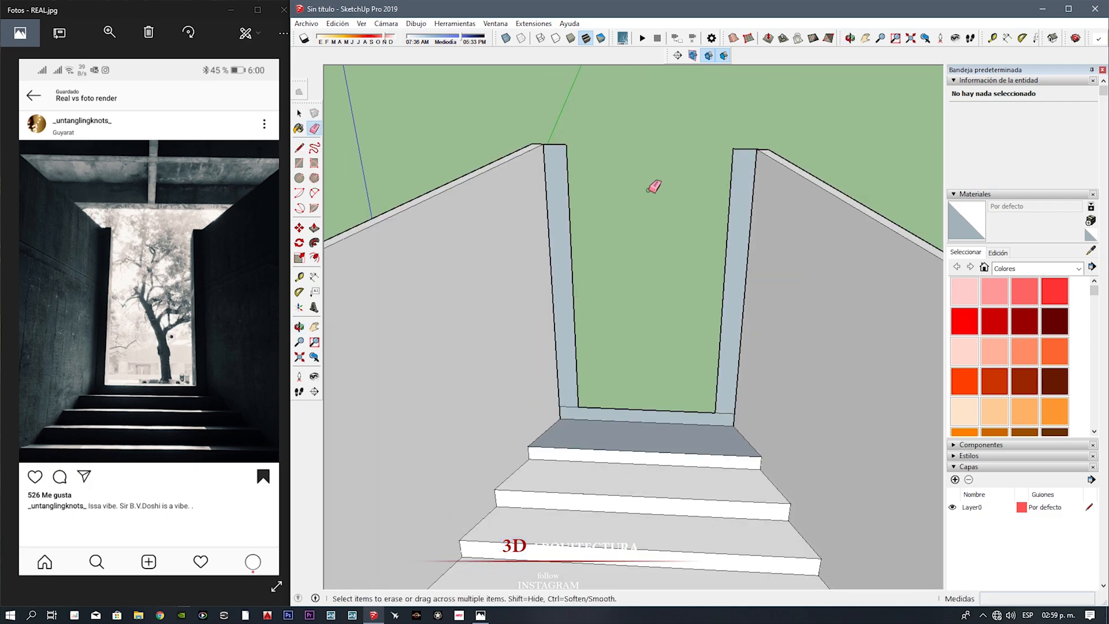
click(731, 356)
key(ctrl)
middle_drag(732, 357, 808, 377)
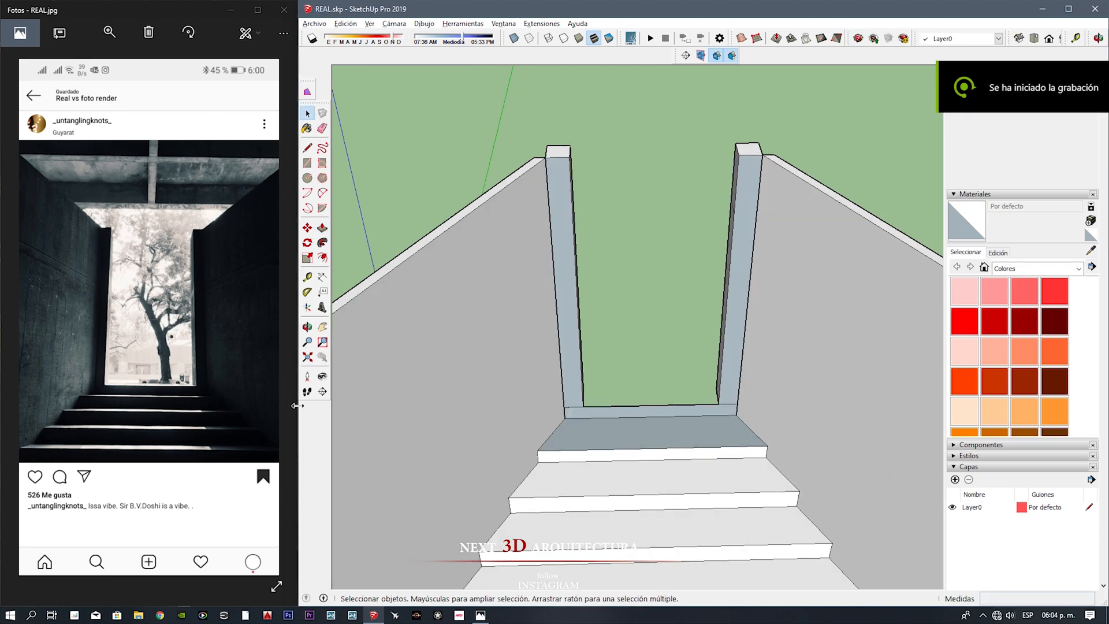
Step: Draw a rectangle about 9.4 m long on the ground beside the stairway and offset its outline inward as a border
mouse_move(664, 457)
middle_down()
mouse_move(650, 416)
mouse_move(726, 158)
mouse_move(648, 414)
mouse_move(670, 394)
mouse_move(791, 453)
mouse_move(629, 282)
middle_up()
key(r)
click(618, 272)
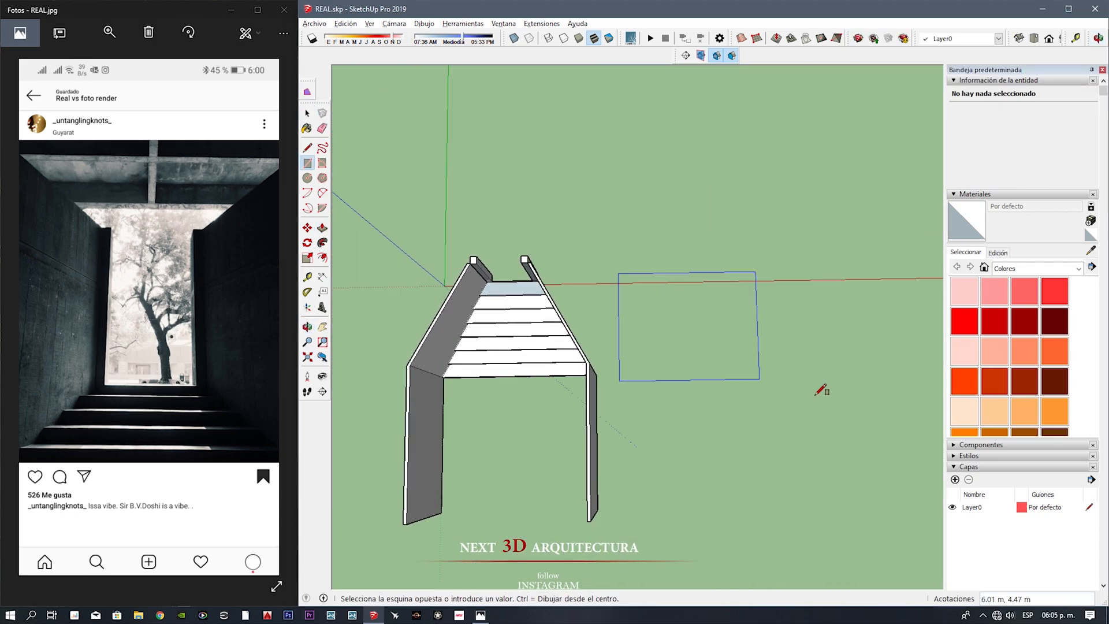
click(866, 416)
click(719, 275)
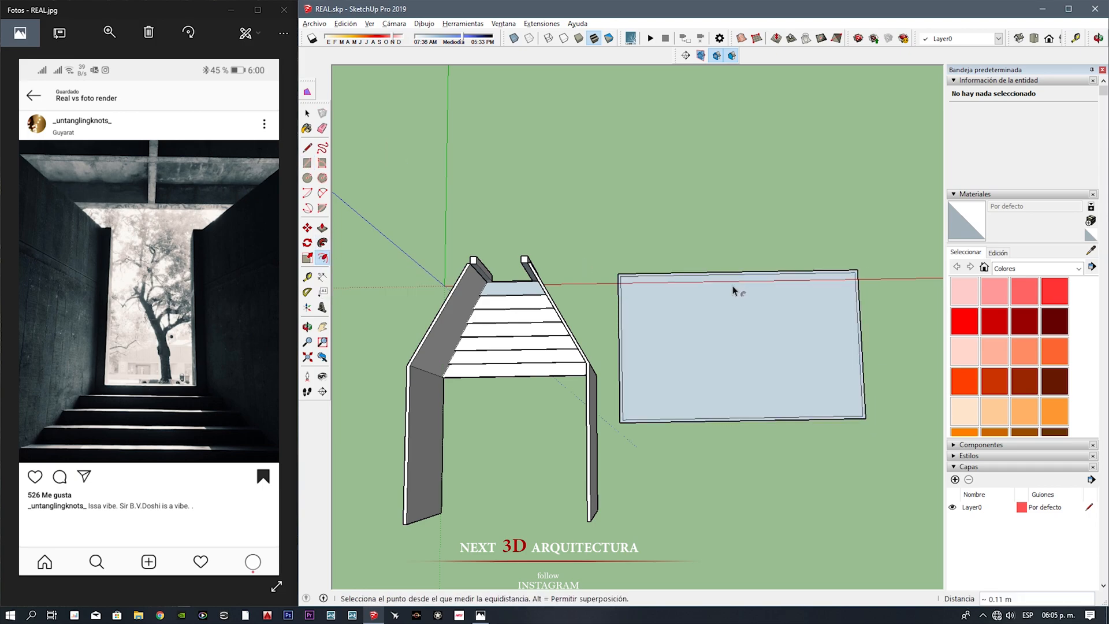
scroll(700, 281, up, 2)
click(700, 279)
Step: Draw two parallel lines between the rectangle's long sides to form a narrow beam strip through its middle
key(l)
click(739, 266)
click(747, 470)
key(space)
scroll(745, 471, up, 1)
key(l)
click(748, 469)
click(733, 227)
key(space)
Step: Erase the short line segments where the middle beam strip crosses the outer border
drag(735, 217, 749, 477)
scroll(747, 469, up, 2)
shift+click(744, 468)
scroll(741, 470, up, 1)
key(m)
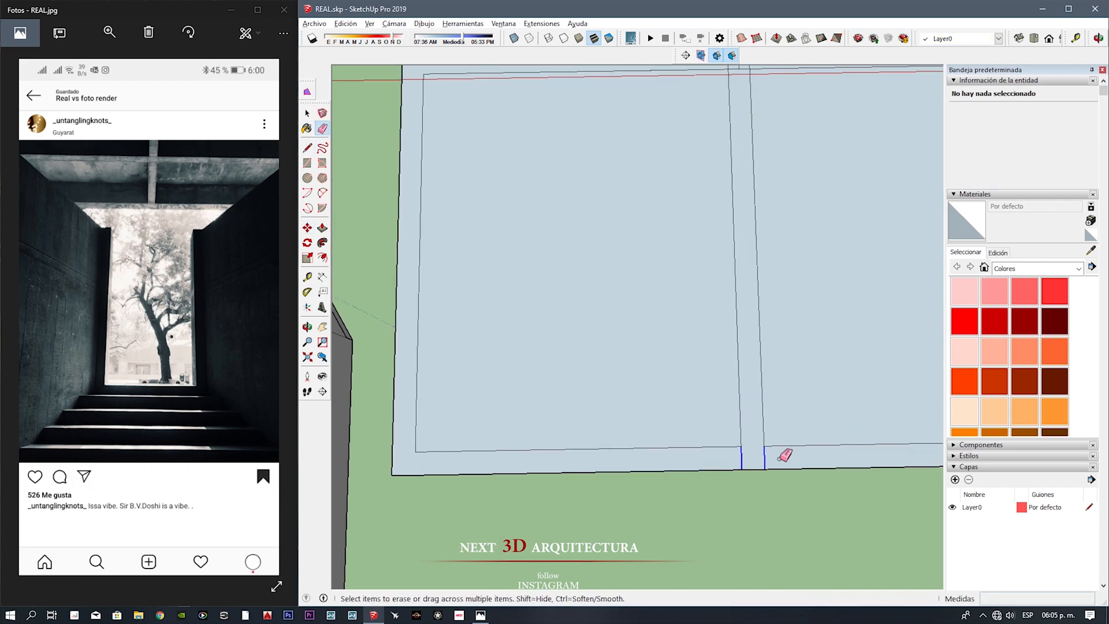
Step: Draw a lengthwise line between the midpoints of the rectangle's short sides and copy it at 0.30 m for a second beam
scroll(742, 455, down, 2)
scroll(669, 287, down, 2)
click(479, 390)
scroll(479, 389, down, 2)
click(785, 368)
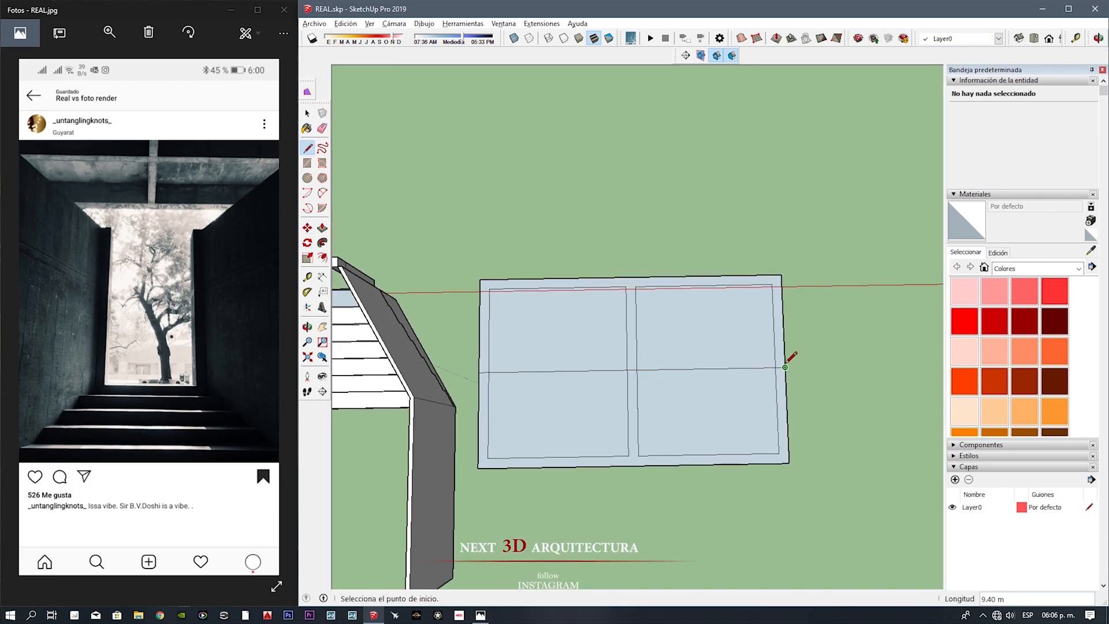
scroll(767, 353, up, 2)
key(m)
key(ctrl)
click(791, 358)
text(.30)
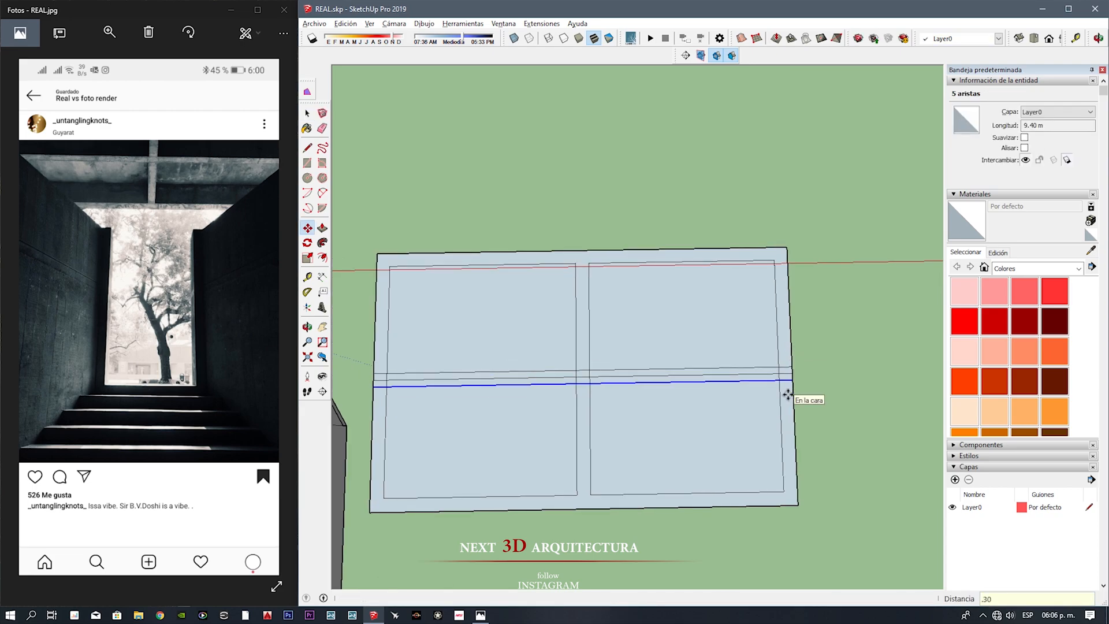
key(Return)
Step: Erase the leftover segments where the lengthwise beam meets the middle beam and the border, leaving four separate panels
key(e)
scroll(586, 383, up, 3)
drag(570, 367, 603, 370)
scroll(607, 370, down, 2)
drag(838, 361, 835, 379)
scroll(693, 385, down, 2)
scroll(401, 382, up, 3)
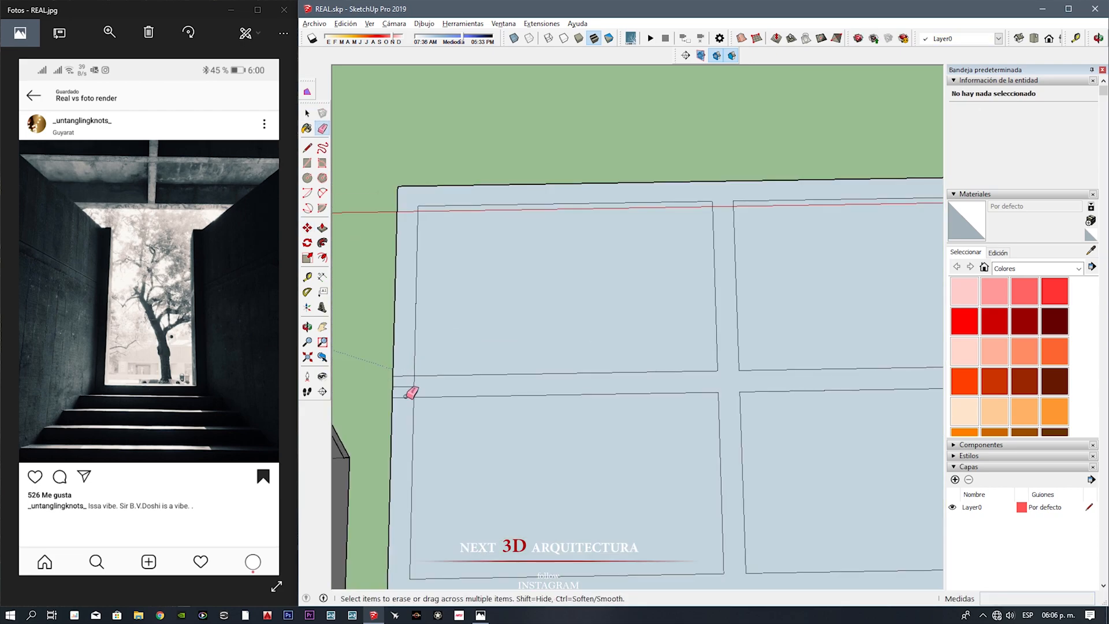
drag(399, 383, 398, 396)
scroll(577, 375, down, 2)
Step: Extrude the border and crossing beams 0.4 m with Push/Pull, leaving the four panels recessed
middle_drag(652, 497, 673, 297)
key(p)
click(673, 298)
text(.4)
key(Return)
click(674, 331)
middle_drag(675, 339, 681, 288)
Step: Paint the four recessed ceiling panels with Color M07
scroll(1027, 356, down, 10)
click(1054, 418)
click(791, 260)
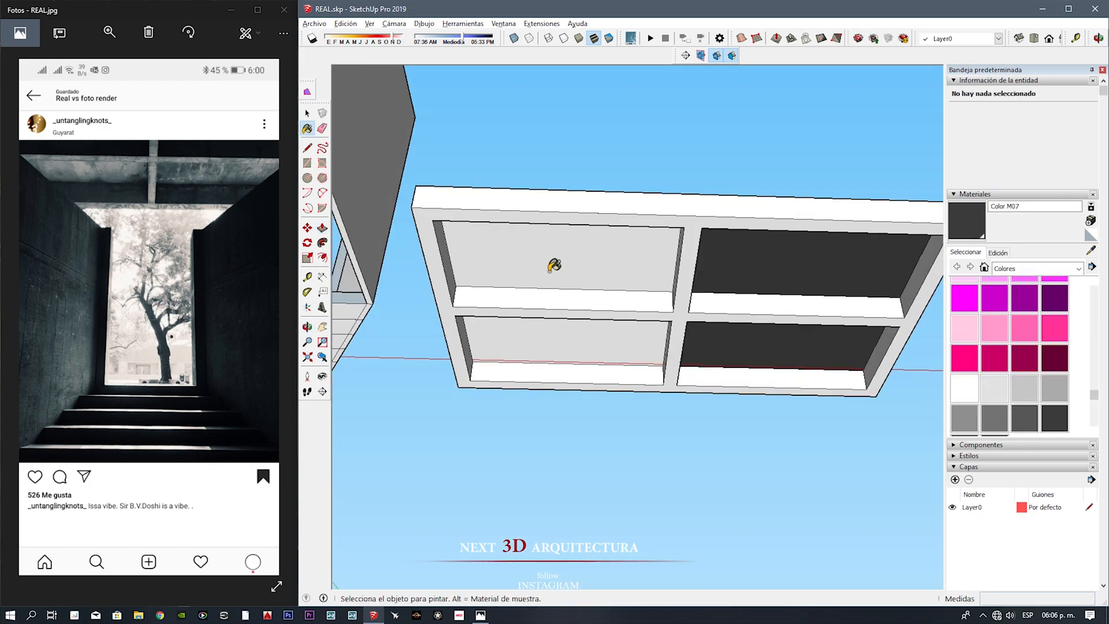
click(545, 265)
click(649, 352)
Step: Select all the ceiling panels that share the dark material and group them
key(space)
click(786, 267)
right_click(787, 267)
click(965, 366)
right_click(839, 280)
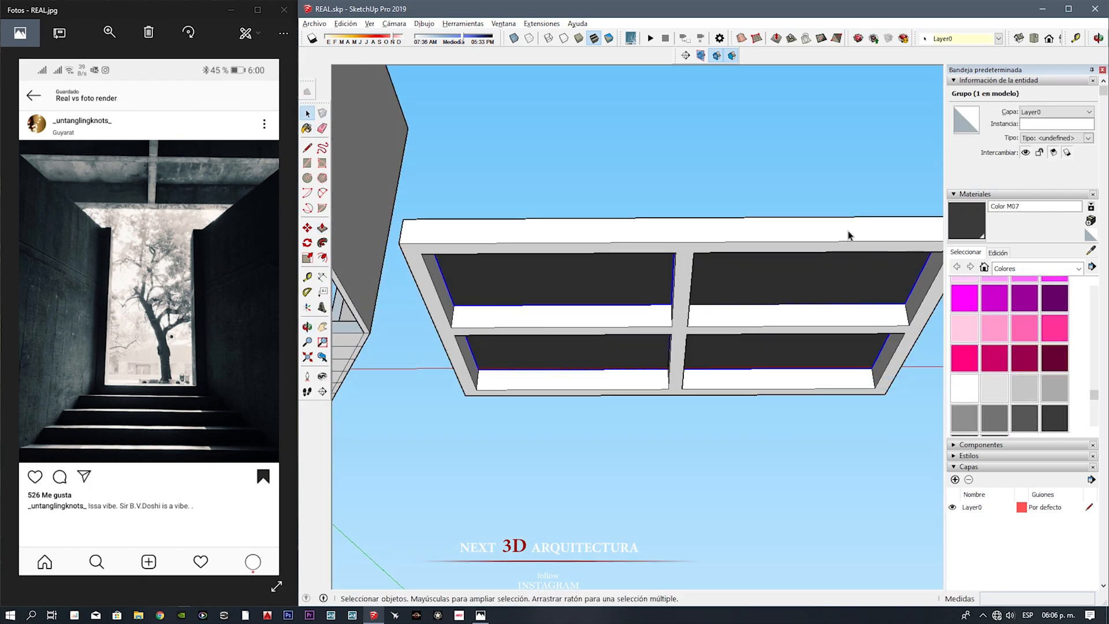
Step: Select the whole ceiling beam frame and paint it with Color M09
triple_click(848, 242)
scroll(996, 376, down, 3)
click(996, 378)
click(687, 279)
middle_drag(687, 279, 674, 370)
scroll(635, 260, down, 5)
Step: Open the side walls for editing and split their inner faces lengthwise to form a narrow strip along each wall
key(space)
middle_drag(572, 217, 584, 302)
double_click(584, 302)
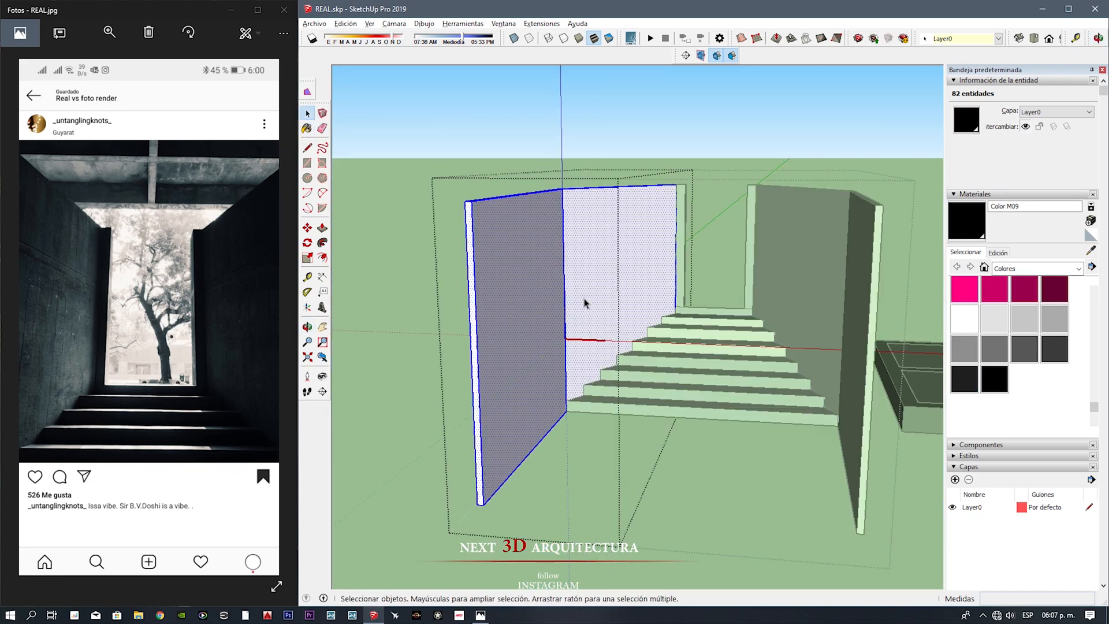
shift+click(839, 265)
right_click(839, 265)
click(894, 330)
key(p)
scroll(560, 225, up, 5)
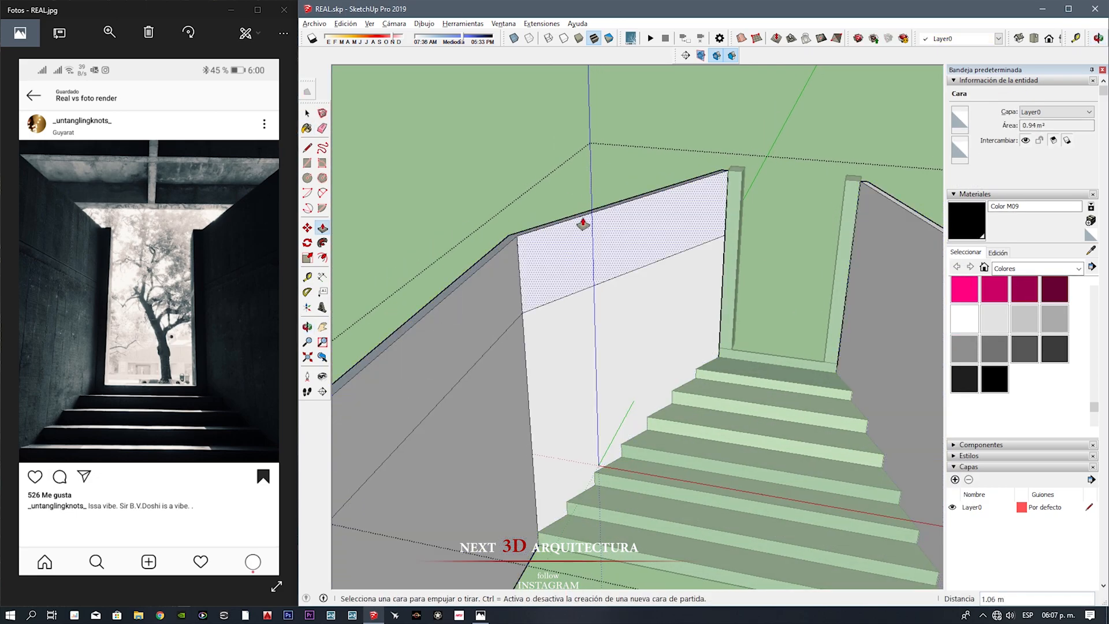
click(585, 303)
middle_drag(832, 254, 841, 253)
click(883, 192)
click(695, 258)
scroll(690, 271, down, 3)
Step: Create a dark grey material and paint the side wall faces above and below the narrow strips with it
click(1090, 220)
drag(504, 300, 519, 300)
click(527, 423)
click(629, 262)
click(504, 344)
click(514, 449)
click(632, 347)
click(878, 364)
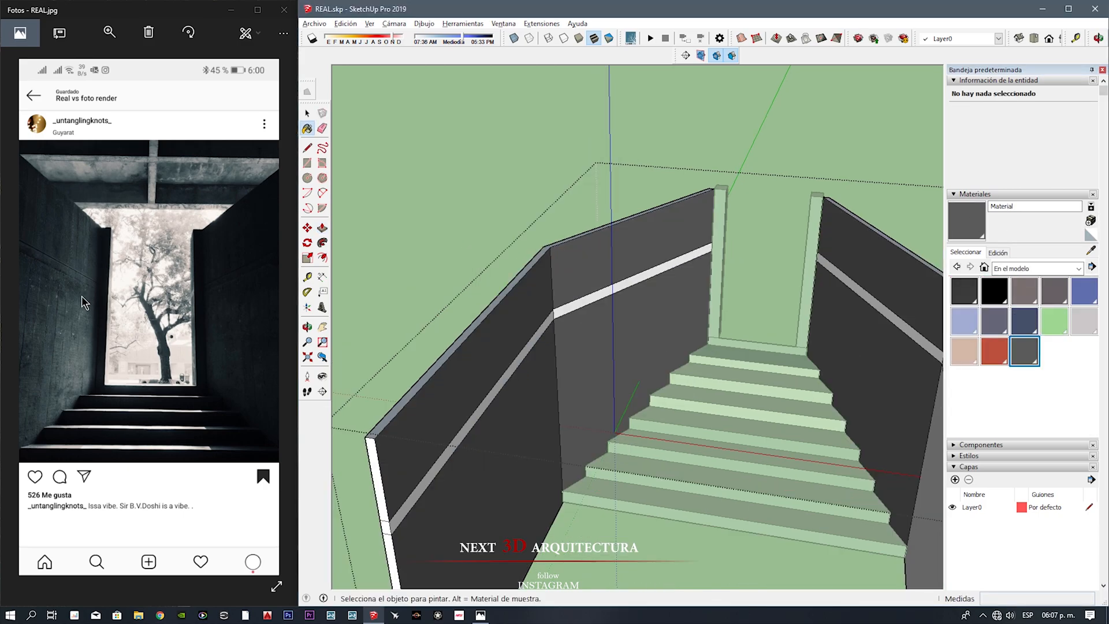
middle_drag(624, 312, 745, 277)
click(851, 232)
Step: Select all connected geometry of the right wall, then the left wall, and apply the dark grey material to both
key(space)
triple_click(784, 229)
scroll(745, 205, up, 3)
key(b)
click(753, 222)
key(space)
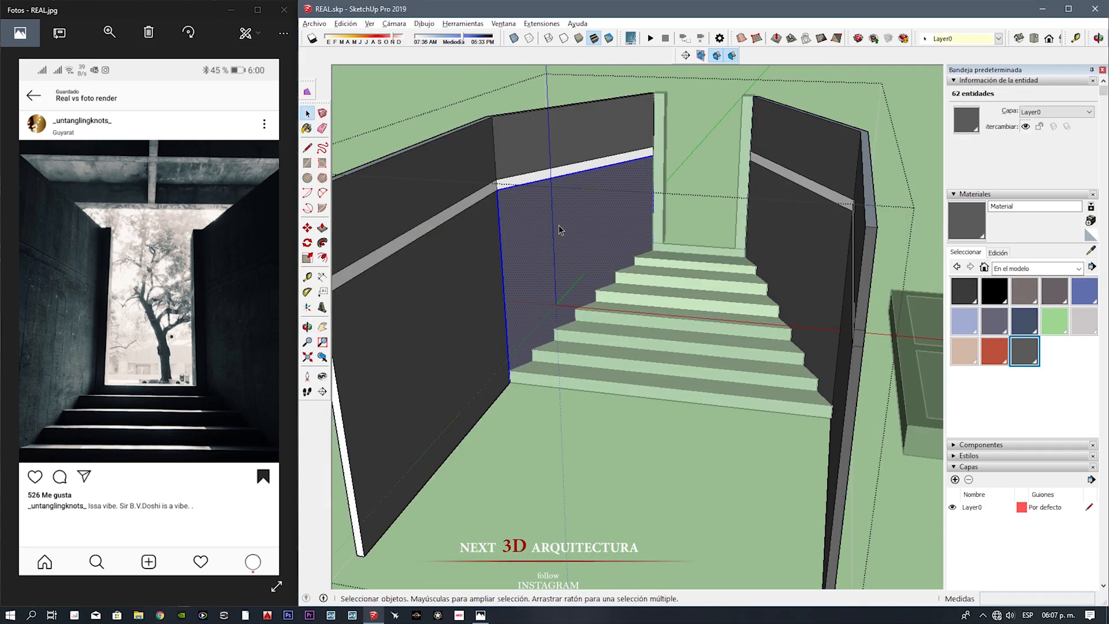
triple_click(559, 229)
scroll(547, 173, up, 4)
key(b)
click(387, 448)
middle_drag(860, 254, 804, 261)
Step: Offset the outlines of the light strip faces slightly inward on both side walls
key(space)
scroll(507, 282, up, 7)
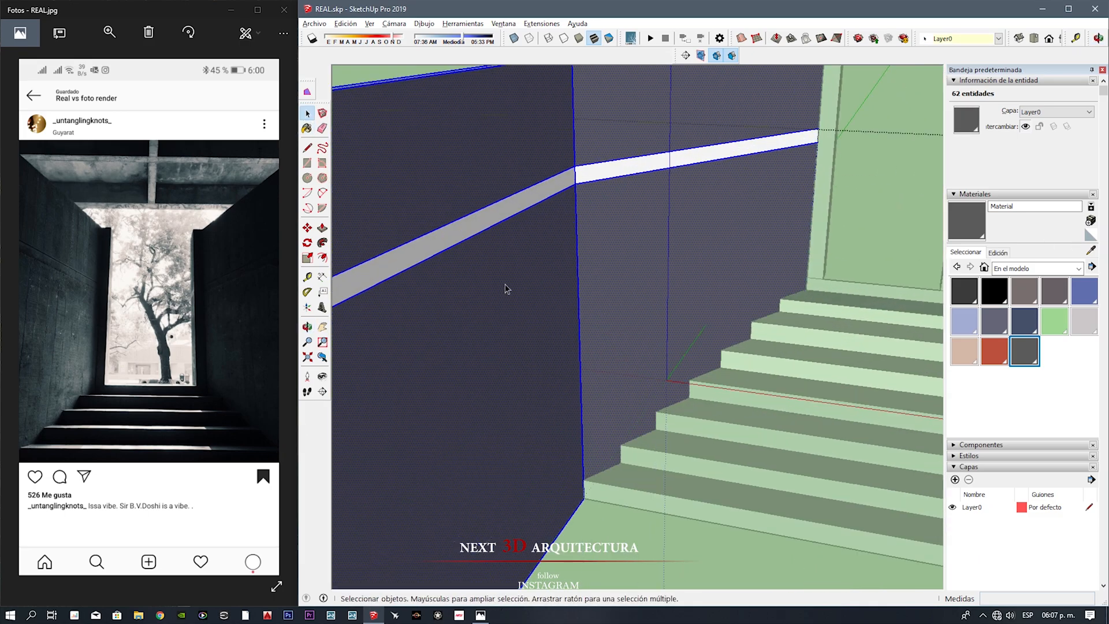
key(Escape)
double_click(619, 233)
click(511, 194)
scroll(505, 198, up, 1)
key(f)
click(505, 198)
click(518, 157)
double_click(745, 109)
middle_drag(745, 110, 577, 120)
double_click(788, 198)
middle_drag(788, 197, 761, 211)
Step: Push the inset strip faces in by about 0.01 m along the side walls
key(p)
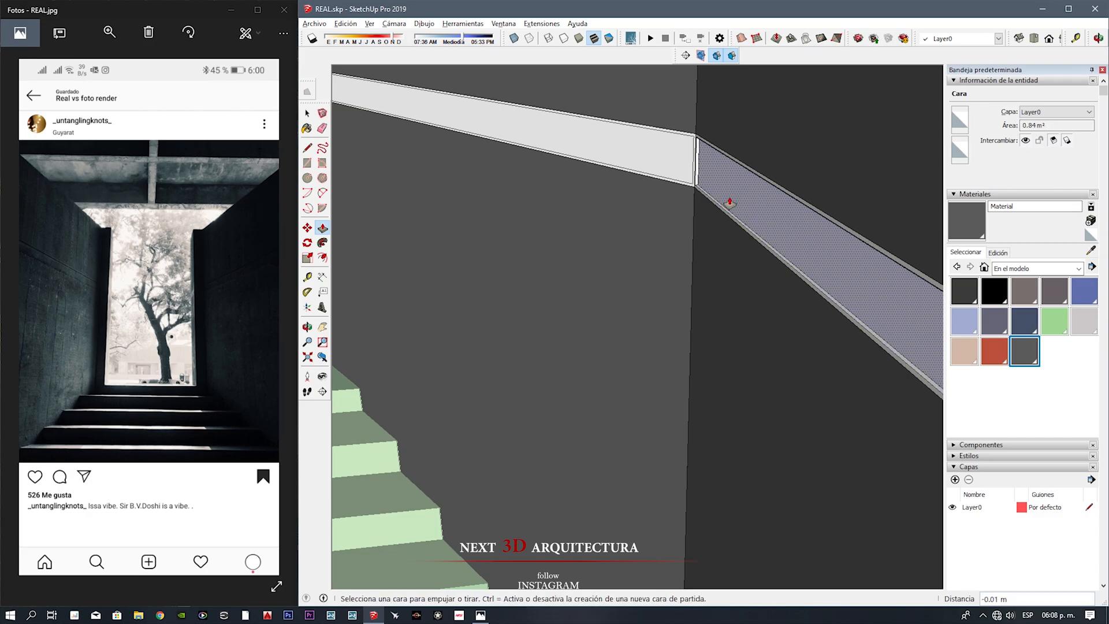
middle_drag(676, 175, 866, 231)
middle_drag(359, 114, 808, 181)
scroll(581, 208, up, 2)
scroll(496, 196, down, 1)
middle_drag(489, 206, 570, 203)
Step: Select all faces sharing the light strips' default material and group the wall strips
key(space)
right_click(570, 203)
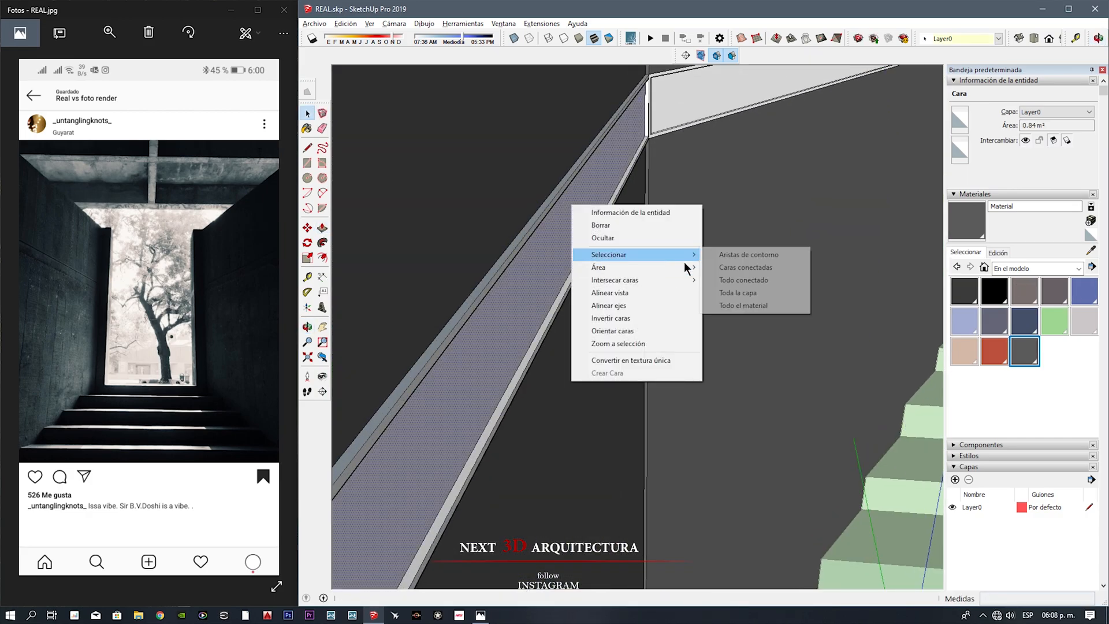
click(519, 154)
right_click(518, 155)
mouse_move(584, 206)
click(693, 259)
middle_drag(520, 141, 570, 159)
shift+click(485, 323)
shift+click(673, 485)
scroll(572, 363, down, 4)
shift+click(886, 260)
click(559, 141)
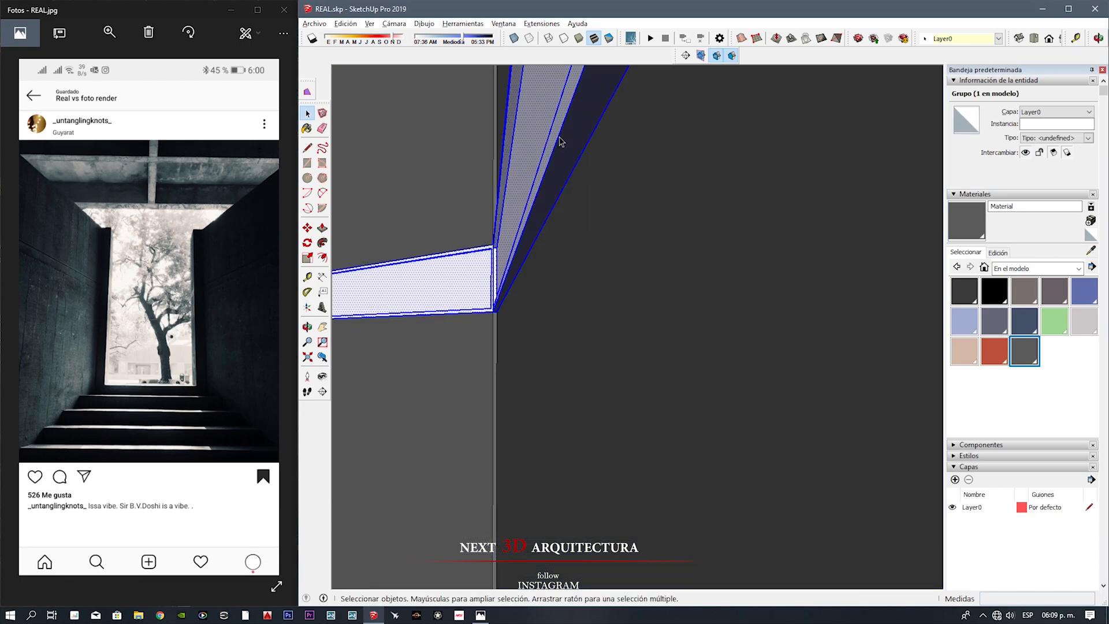
Step: Paint the strips on both side walls with the Marc_Shoes2 material
click(1024, 321)
click(540, 153)
key(space)
triple_click(487, 317)
key(b)
click(488, 316)
middle_drag(488, 316, 684, 376)
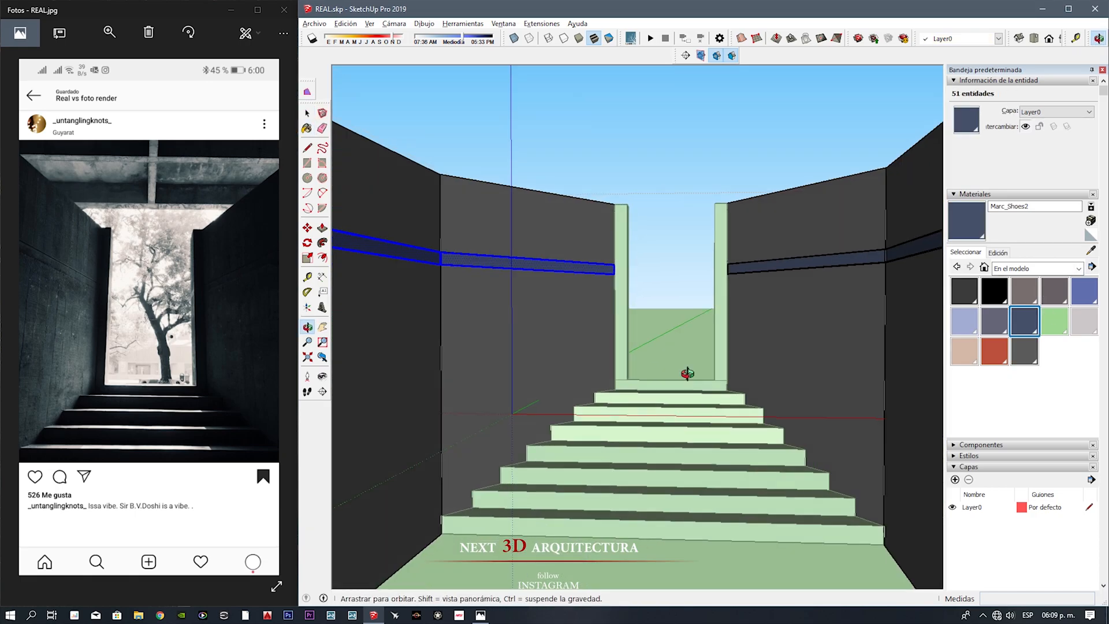
Step: Pull the top landing back about 35 m and extend its sides outward to form a wide slab behind the stairway
scroll(621, 282, up, 5)
scroll(618, 284, up, 1)
key(space)
double_click(612, 292)
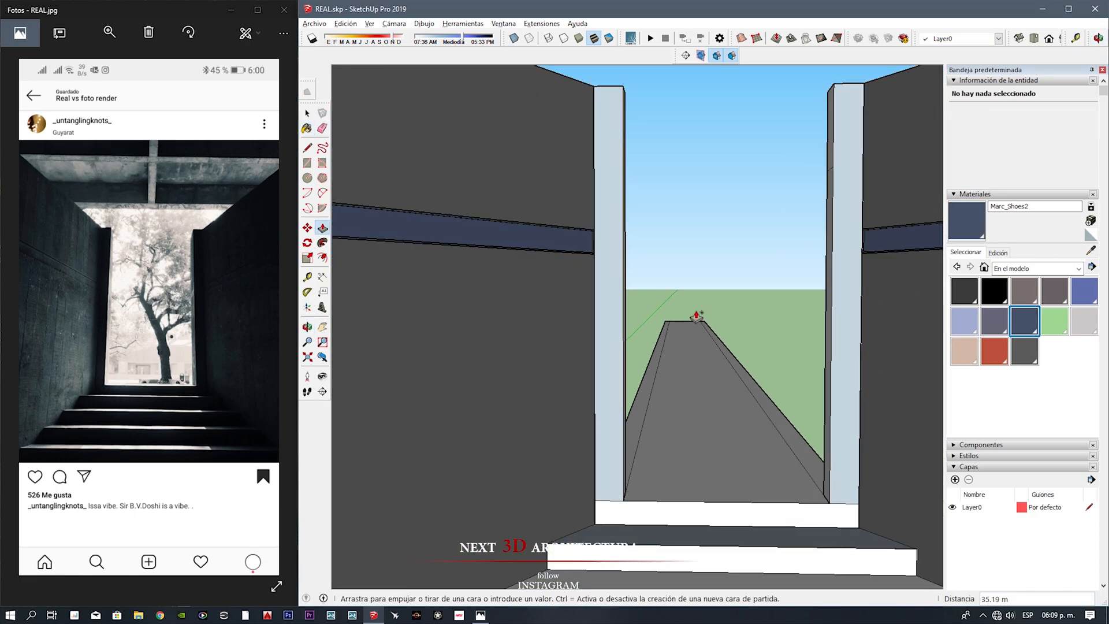
click(687, 307)
middle_drag(688, 307, 576, 478)
scroll(584, 462, down, 5)
mouse_move(647, 404)
middle_down()
mouse_move(755, 439)
mouse_move(635, 404)
middle_up()
click(508, 445)
click(488, 464)
key(space)
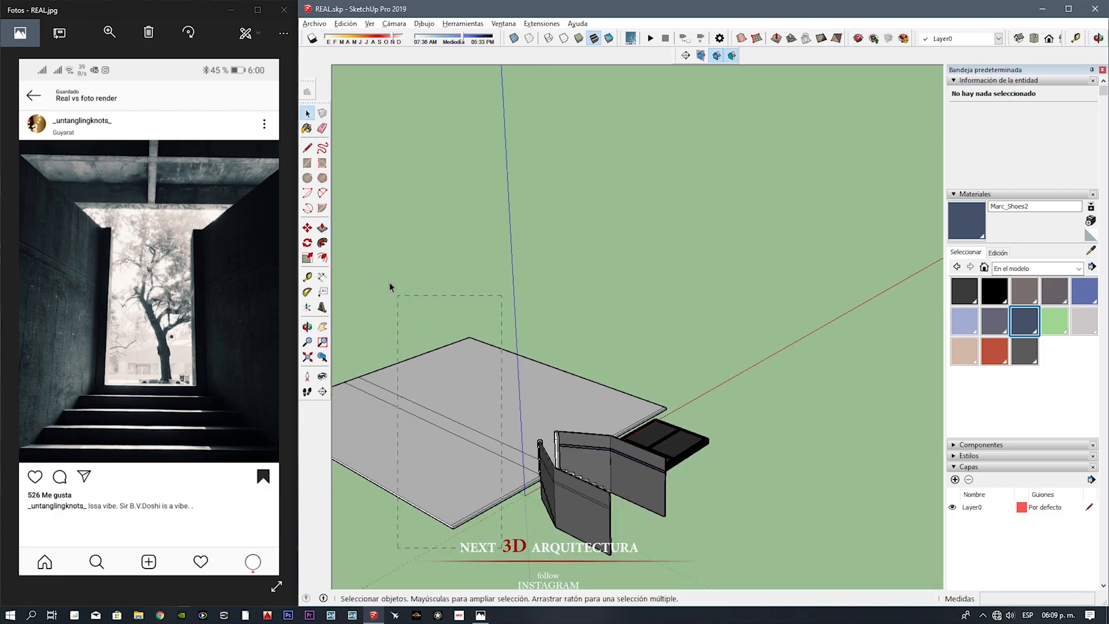
Step: Paint the slab edges and the stair risers with the Marc_Shoes4 material
click(1084, 321)
click(511, 465)
scroll(512, 470, up, 3)
key(e)
key(space)
middle_drag(779, 427, 646, 470)
scroll(653, 462, up, 4)
drag(672, 463, 633, 253)
key(b)
scroll(656, 424, up, 3)
click(656, 418)
key(space)
Step: Paint the faces of both doorway posts with the dark grey material named Material
middle_drag(656, 418, 669, 323)
middle_drag(711, 242, 710, 173)
click(711, 197)
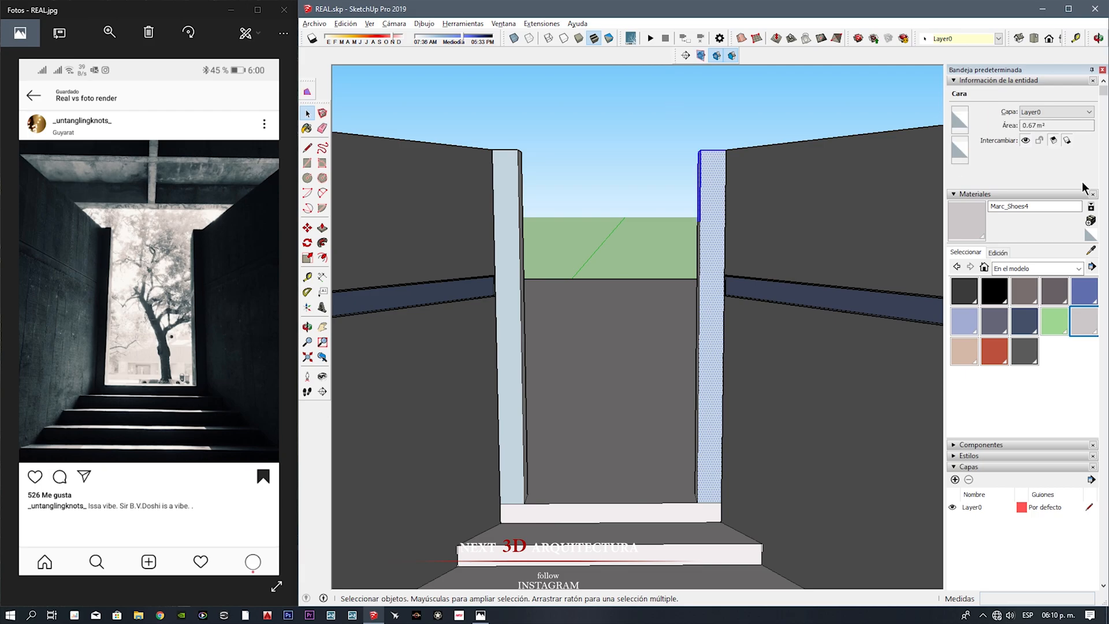
middle_drag(717, 218, 371, 279)
Step: Select the whole beamed ceiling beside the stairway and make it a group
key(shift+z)
key(space)
click(719, 426)
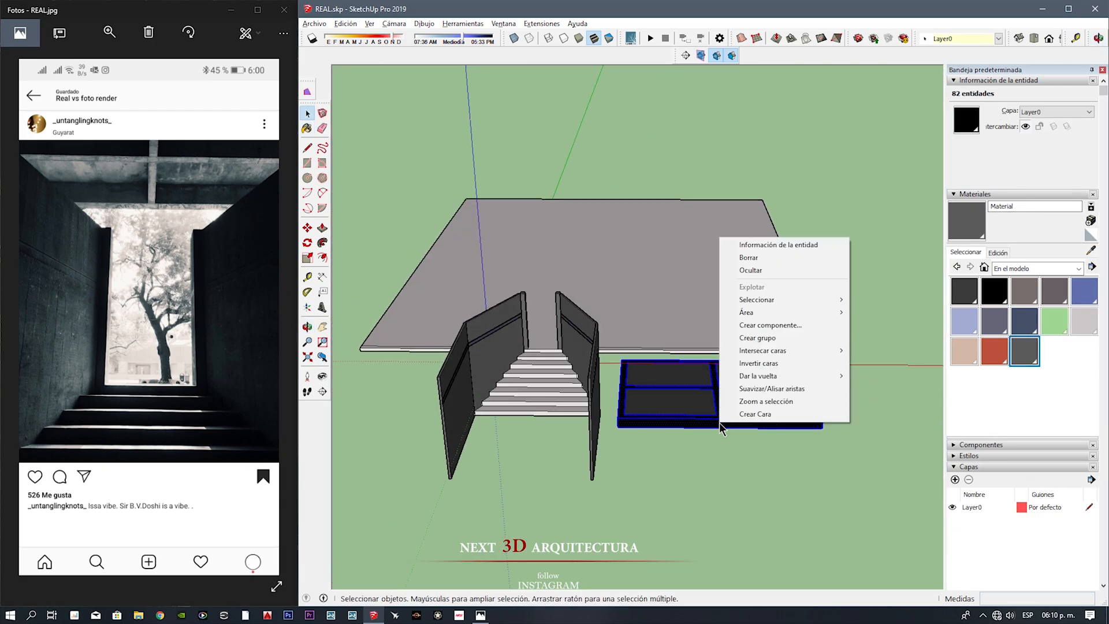
click(714, 516)
Step: Move the ceiling group onto the large slab behind the stairway
key(m)
click(618, 428)
scroll(558, 294, up, 5)
click(575, 284)
mouse_move(577, 301)
middle_down()
mouse_move(589, 265)
mouse_move(583, 197)
mouse_move(585, 275)
middle_up()
click(578, 271)
click(582, 165)
key(l)
middle_drag(510, 145, 506, 306)
key(Escape)
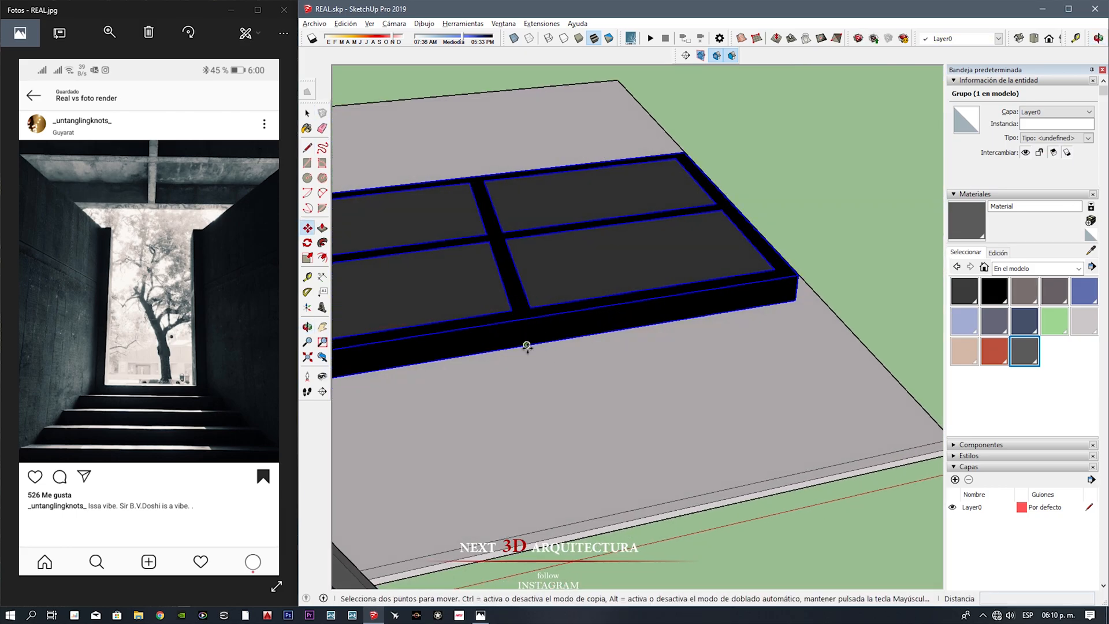
Step: Position the ceiling group above the side walls so that it spans the stairway
middle_drag(442, 350, 628, 260)
key(space)
key(space)
scroll(586, 381, down, 5)
scroll(555, 462, up, 5)
mouse_move(554, 462)
middle_down()
mouse_move(435, 339)
mouse_move(556, 211)
middle_up()
click(723, 225)
middle_drag(722, 225, 527, 434)
middle_drag(665, 532, 625, 572)
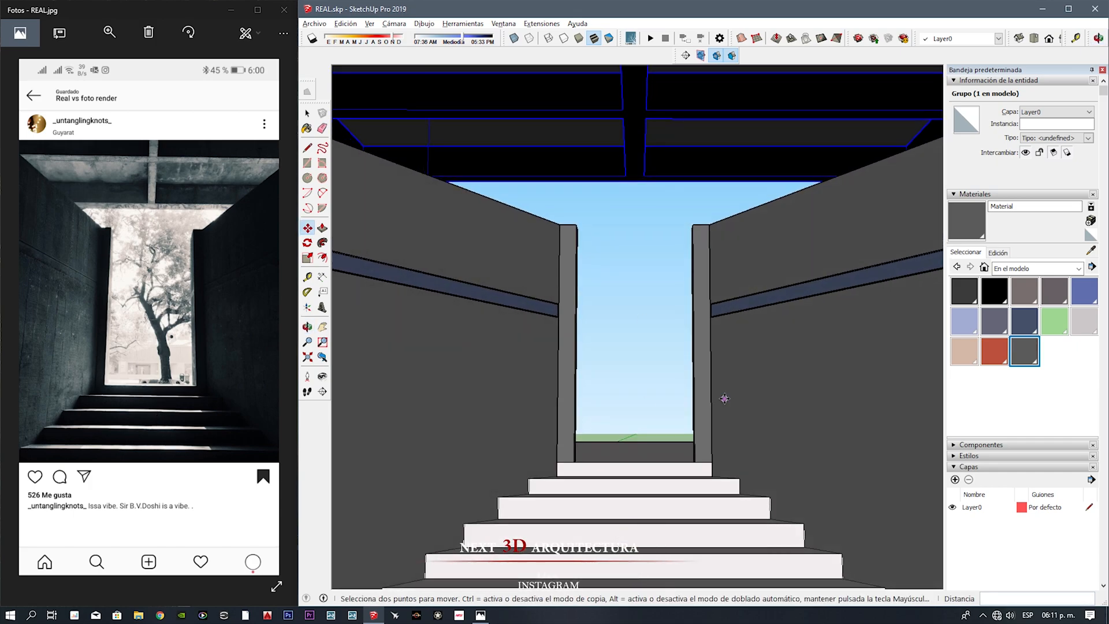
scroll(727, 396, down, 8)
middle_drag(727, 396, 723, 465)
key(space)
Step: Select the stairs together with the connected slab and group them
click(698, 329)
middle_drag(696, 347, 676, 231)
click(698, 311)
click(664, 388)
middle_drag(583, 306, 579, 352)
double_click(579, 352)
scroll(579, 352, down, 3)
click(668, 535)
click(744, 370)
key(Escape)
right_click(715, 347)
click(745, 421)
triple_click(656, 408)
right_click(648, 352)
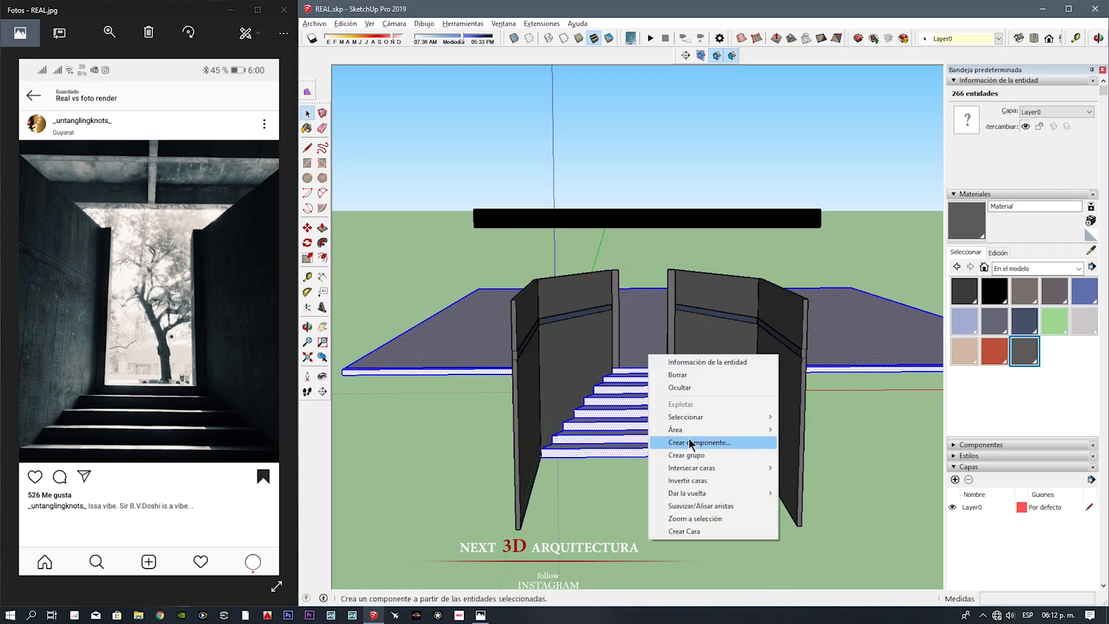
click(693, 455)
Step: Scale the right-hand side wall to about 0.59 along the red axis and narrow the left-hand wall the same way
click(691, 353)
scroll(691, 353, up, 3)
drag(778, 394, 758, 389)
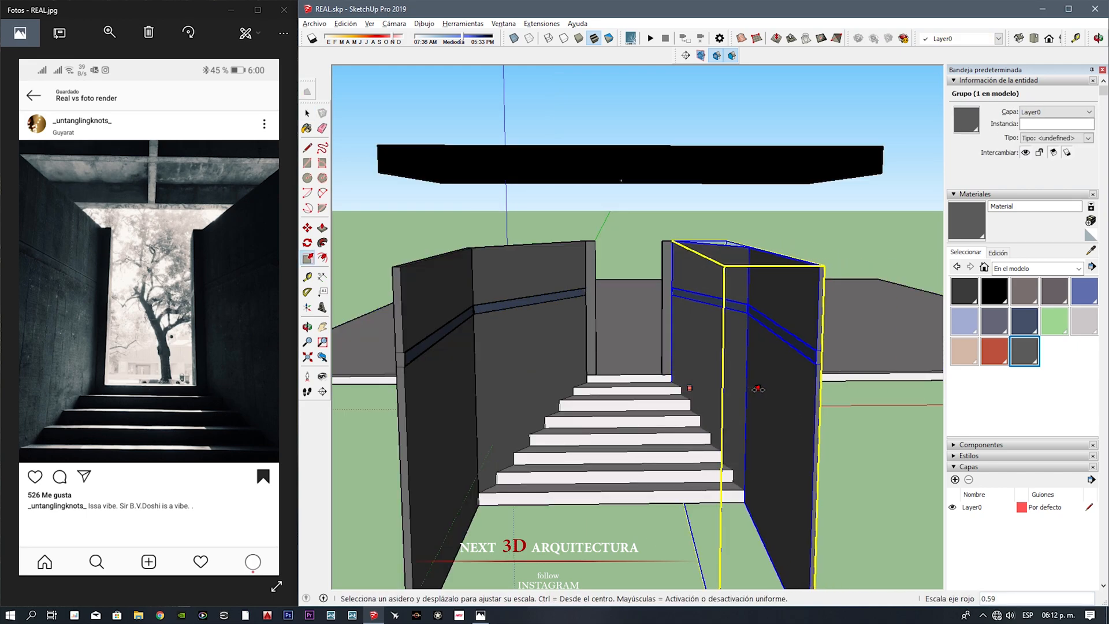
drag(461, 386, 493, 391)
scroll(600, 415, up, 4)
mouse_move(597, 453)
middle_down()
mouse_move(594, 413)
mouse_move(601, 433)
middle_up()
scroll(607, 372, down, 4)
middle_drag(606, 371, 554, 424)
key(space)
Step: Move the right-hand side wall together with its doorway post by 0.30 m
click(441, 369)
scroll(676, 253, up, 5)
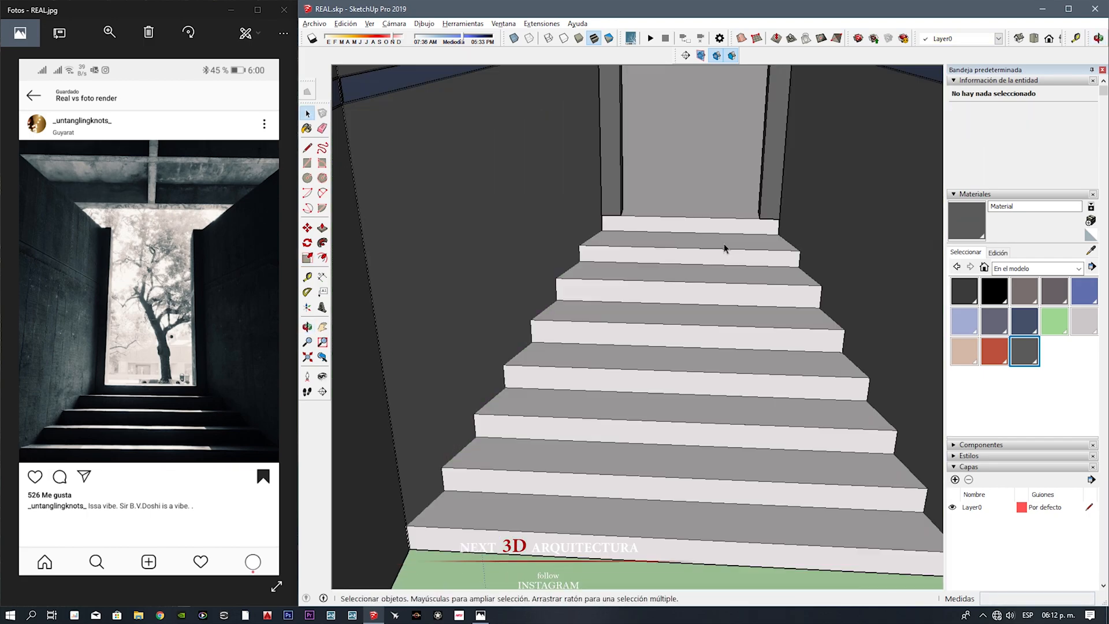
middle_drag(757, 370, 615, 404)
scroll(721, 279, down, 3)
scroll(660, 443, down, 2)
key(space)
click(664, 214)
shift+click(657, 199)
scroll(635, 288, up, 3)
key(m)
click(624, 294)
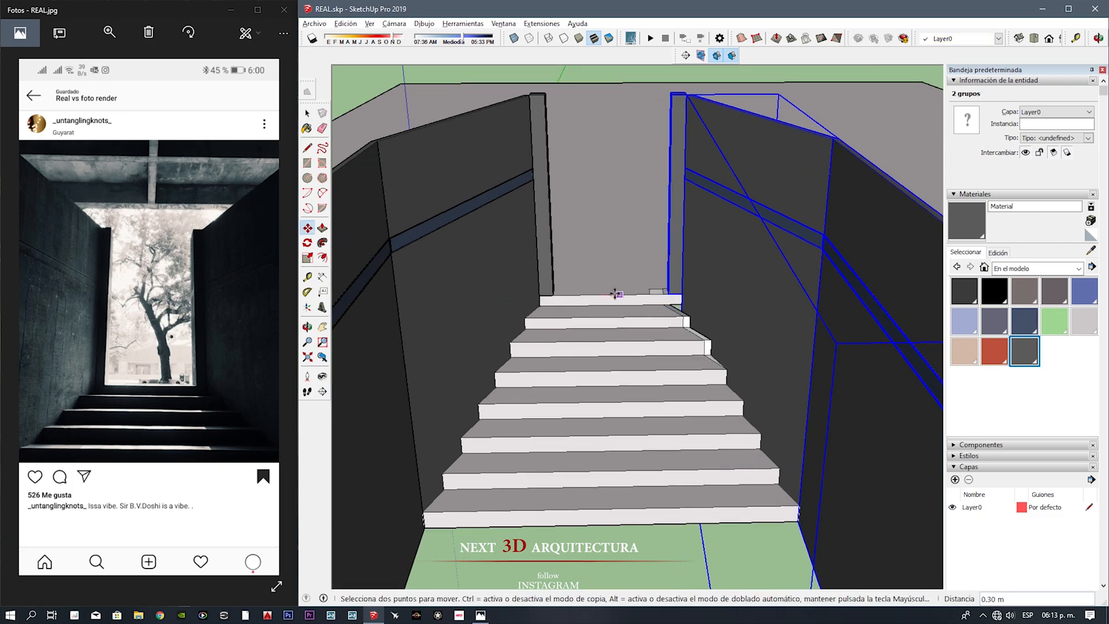
Step: Inside the stairs group, erase the seam edges at the extended step ends and paint the new treads with the sampled tread material
triple_click(637, 327)
scroll(648, 292, up, 6)
key(e)
drag(682, 345, 635, 352)
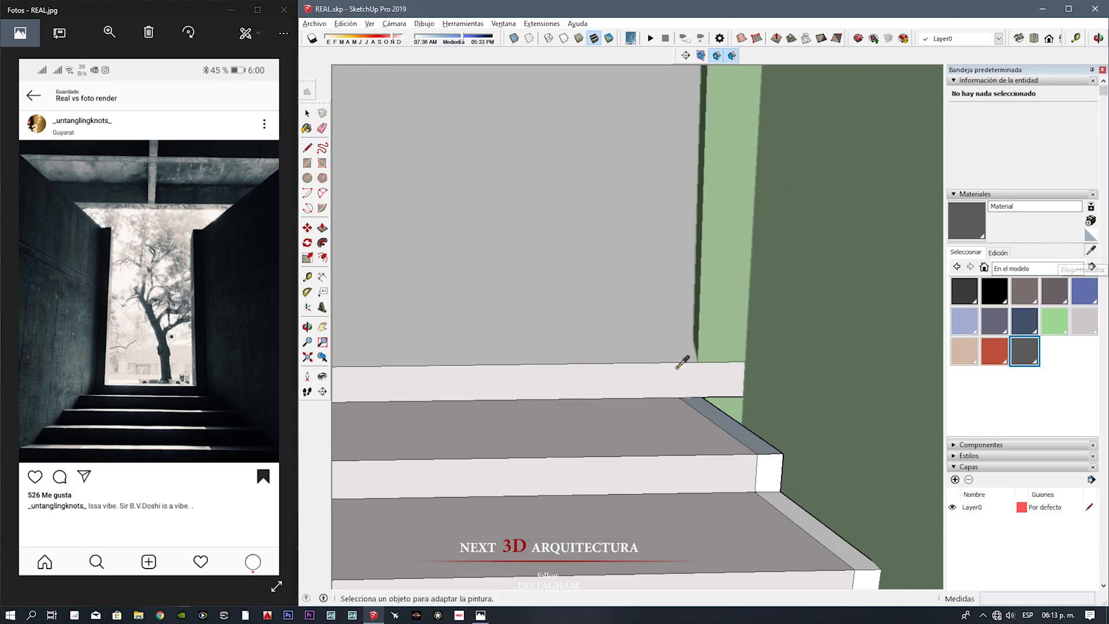
click(1090, 251)
click(612, 425)
click(609, 347)
scroll(605, 391, down, 5)
scroll(606, 391, down, 5)
key(space)
Step: Clean up the remaining seam edges on the stairs and paint the unpainted faces with Marc_Shoes4
triple_click(600, 306)
mouse_move(605, 391)
middle_down()
mouse_move(603, 442)
mouse_move(542, 240)
middle_up()
key(space)
scroll(635, 404, up, 6)
middle_drag(635, 405, 656, 438)
key(e)
key(b)
click(578, 323)
key(space)
scroll(466, 343, down, 10)
Step: Copy the ceiling group to both sides so that the beamed ceiling extends in each direction
middle_drag(566, 439, 595, 289)
click(598, 270)
key(m)
scroll(608, 195, down, 8)
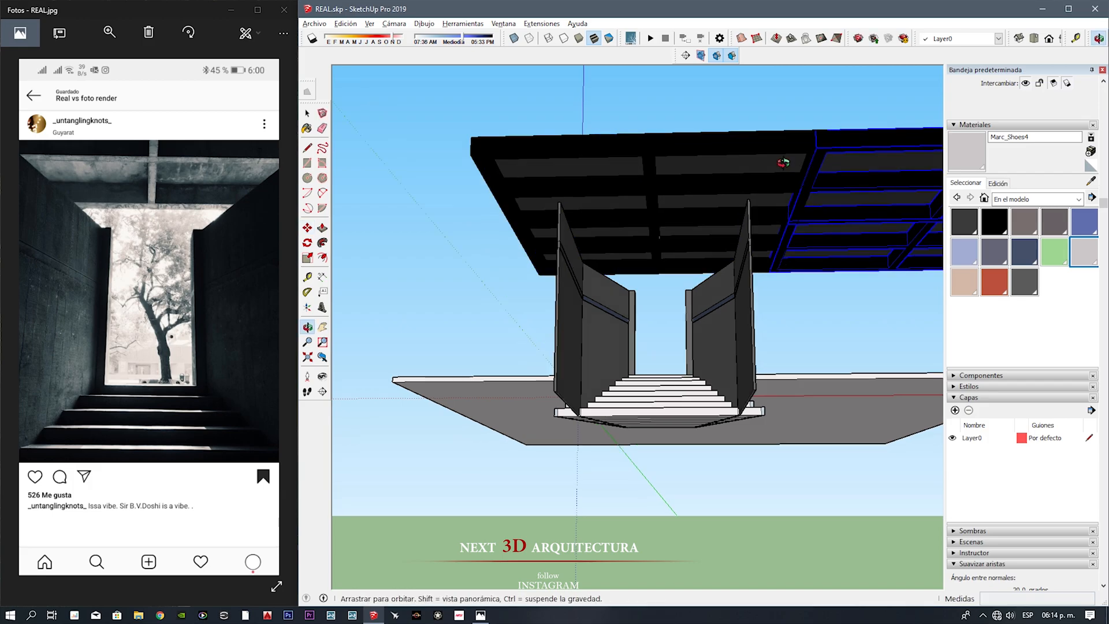
scroll(570, 180, up, 5)
click(562, 161)
scroll(562, 162, down, 8)
middle_drag(618, 277, 653, 231)
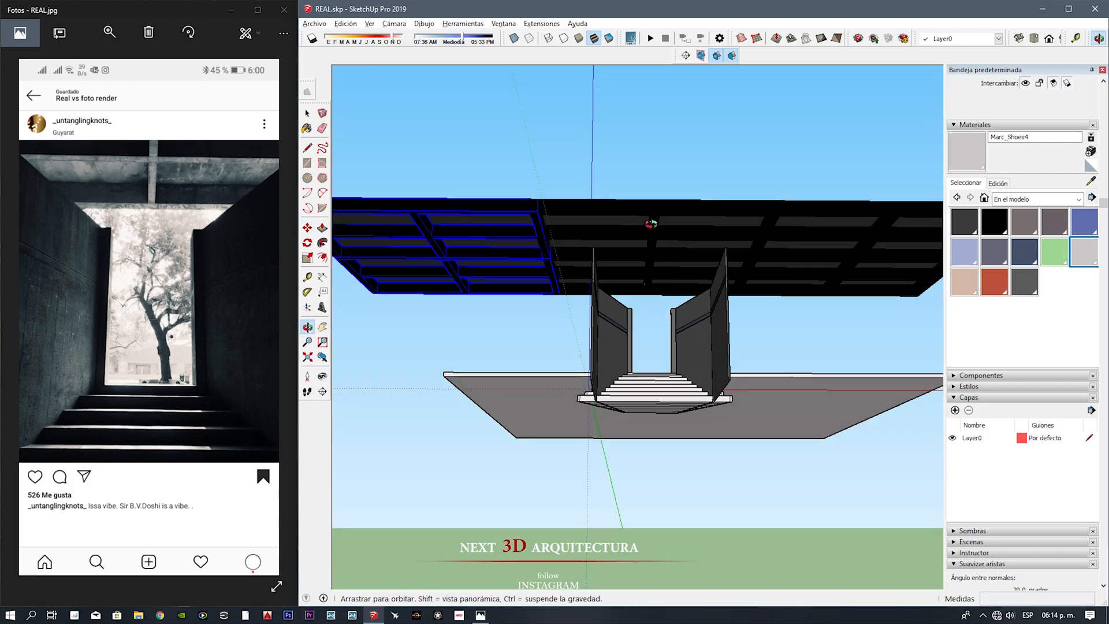
Step: Draw a reference line from the middle of the top step up to the ceiling beams
key(space)
scroll(653, 369, up, 8)
scroll(653, 368, down, 5)
mouse_move(653, 368)
shift+middle_down()
mouse_move(675, 277)
mouse_move(655, 526)
shift+middle_up()
key(l)
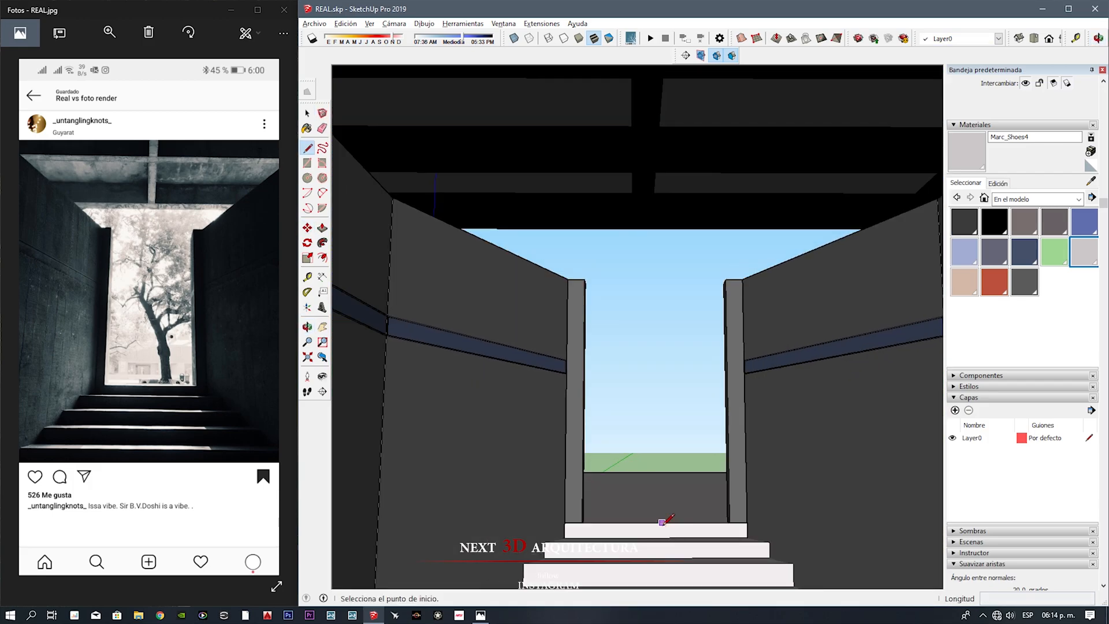
click(662, 145)
middle_drag(663, 144, 635, 346)
scroll(636, 346, up, 5)
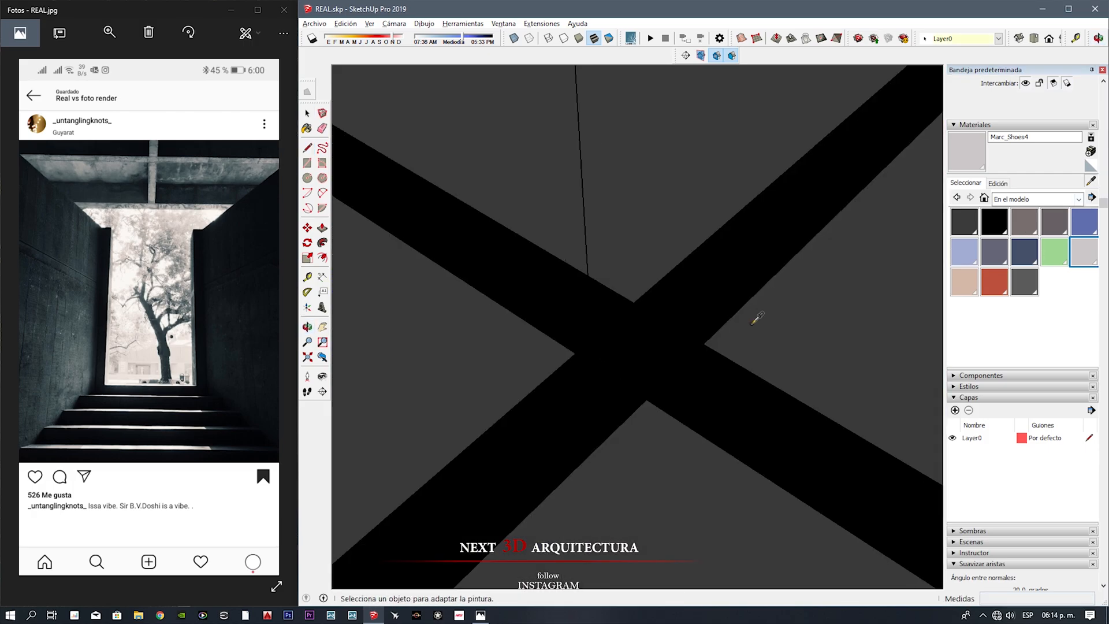
Step: Sample the ceiling beams' black material and lighten it by setting its luminosity to 26
click(1091, 181)
click(750, 252)
click(998, 183)
drag(965, 259, 983, 258)
middle_drag(791, 306, 726, 308)
click(516, 272)
scroll(553, 265, down, 10)
Step: Move the ceiling so its central beam lines up with the middle of the doorway, and erase the reference line
key(space)
click(520, 324)
shift+click(711, 279)
scroll(553, 265, up, 8)
click(579, 299)
scroll(579, 300, down, 5)
key(e)
click(613, 326)
scroll(614, 327, down, 8)
middle_drag(595, 520, 571, 376)
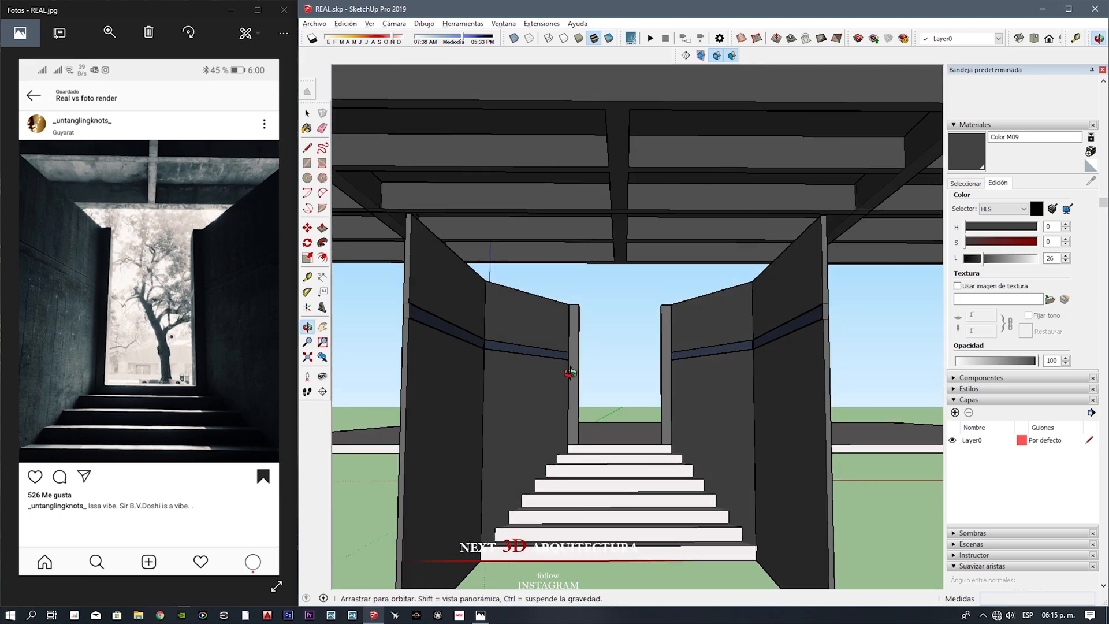
Step: Open the right-hand wall group, select its light strip and move the strip by 0.1 m
scroll(618, 393, up, 6)
middle_drag(626, 416, 631, 363)
key(space)
double_click(730, 307)
triple_click(730, 307)
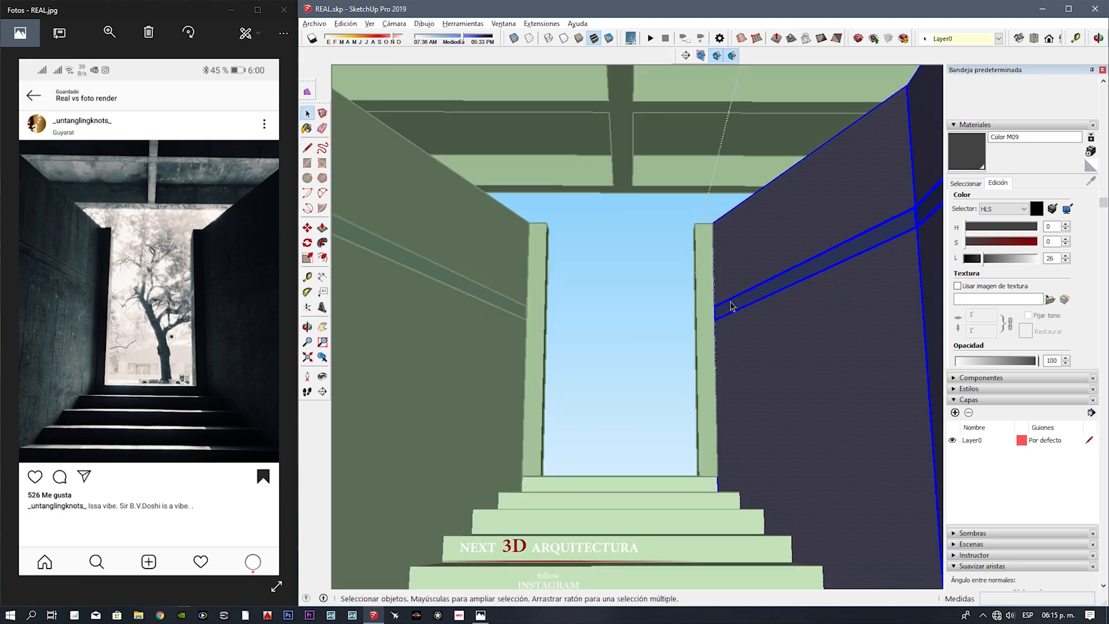
scroll(730, 306, down, 6)
middle_drag(652, 289, 722, 300)
drag(554, 250, 867, 301)
scroll(675, 313, up, 2)
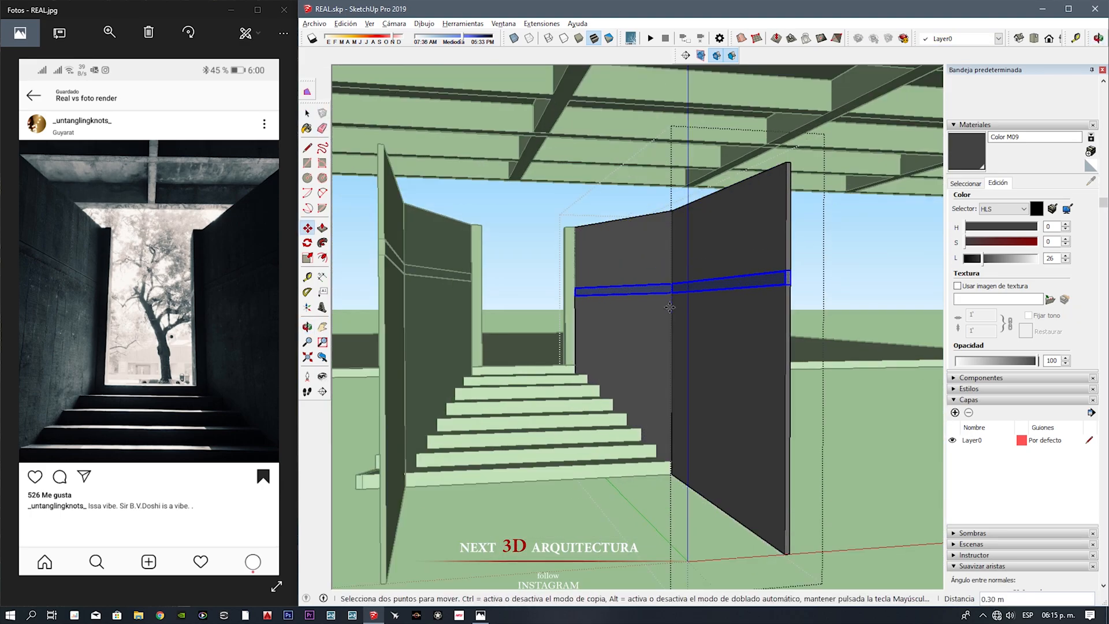
text(.1)
key(Return)
Step: Open the left-hand wall group, select its horizontal strip and move it by 0.1 m
middle_drag(722, 289, 670, 304)
key(space)
double_click(508, 312)
drag(352, 236, 661, 310)
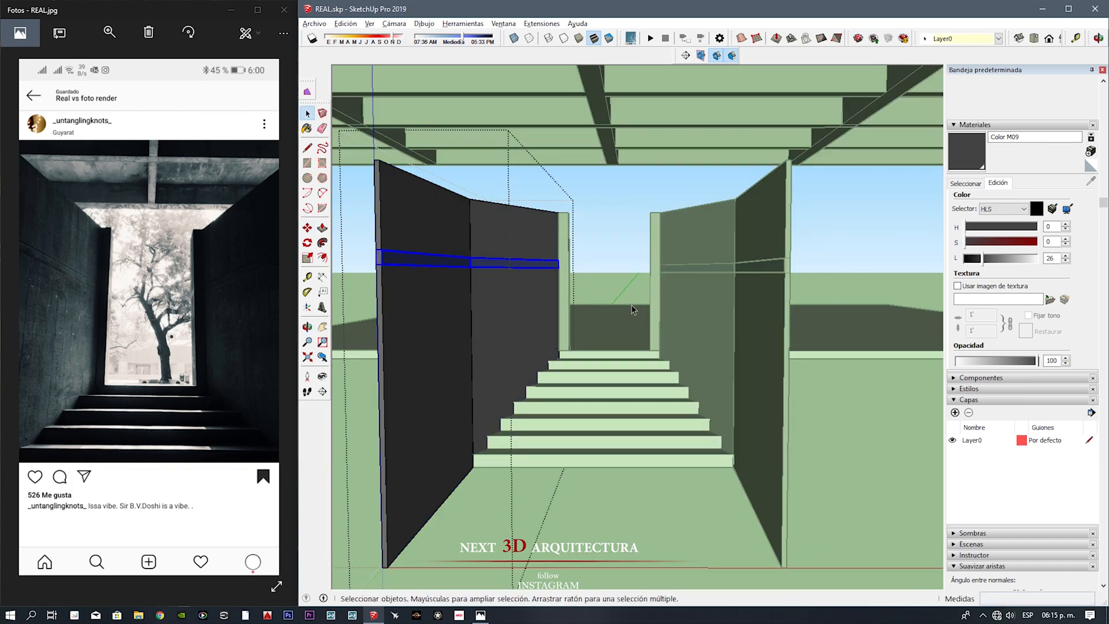
text(.1)
key(Return)
key(space)
Step: Open the stairs group and adjust its faces with Push/Pull
middle_drag(614, 378, 650, 418)
double_click(576, 537)
key(p)
click(578, 534)
click(710, 417)
click(814, 434)
key(p)
click(601, 480)
middle_drag(768, 433, 680, 329)
click(801, 488)
key(space)
scroll(591, 255, up, 3)
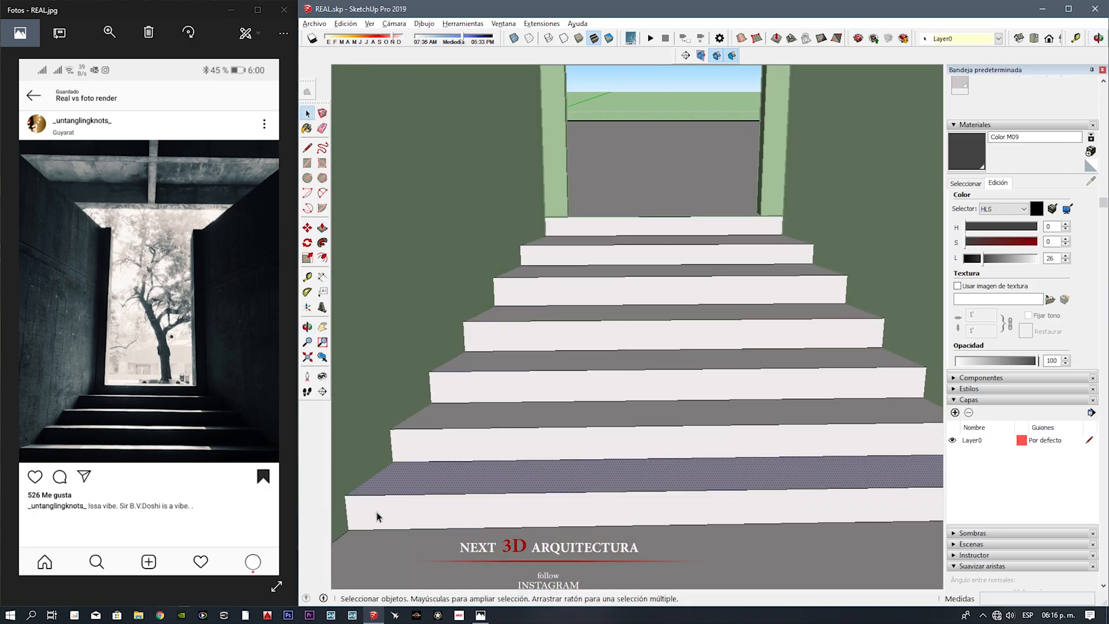
key(Escape)
Step: Pick the dark grey in-model material, open the stairs group and create a new material based on that grey
scroll(590, 255, down, 1)
shift+middle_drag(590, 255, 562, 342)
click(960, 182)
click(1024, 282)
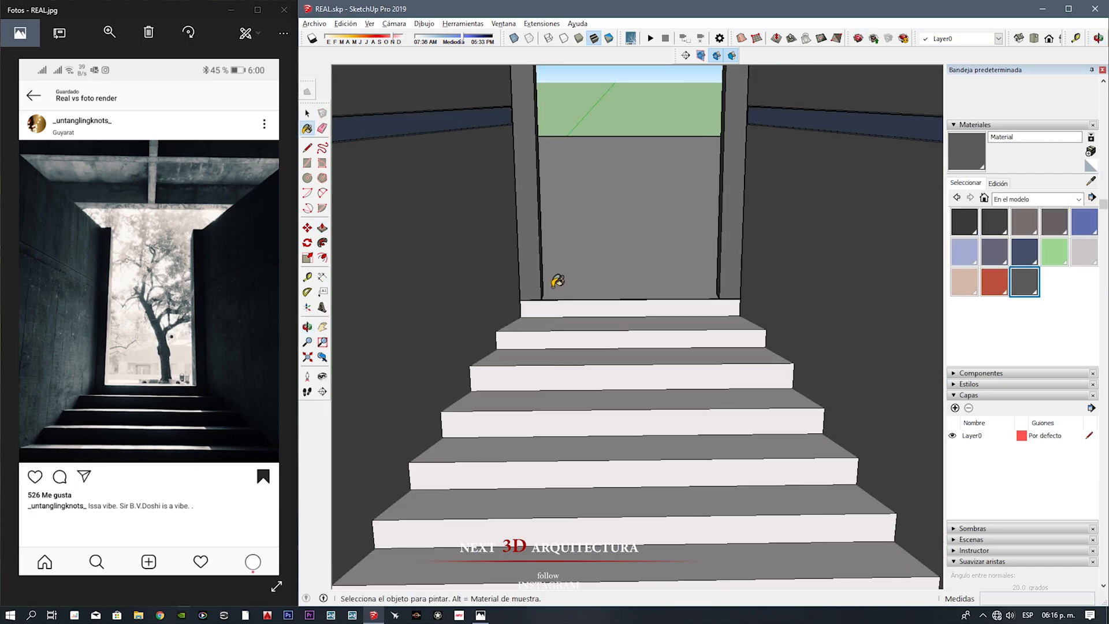
key(space)
double_click(589, 306)
click(589, 306)
click(1090, 152)
Step: Paint the treads and risers of the stairs with the new dark grey material and close the group
click(526, 429)
key(b)
click(623, 451)
click(629, 468)
click(635, 486)
click(635, 435)
click(650, 522)
click(654, 505)
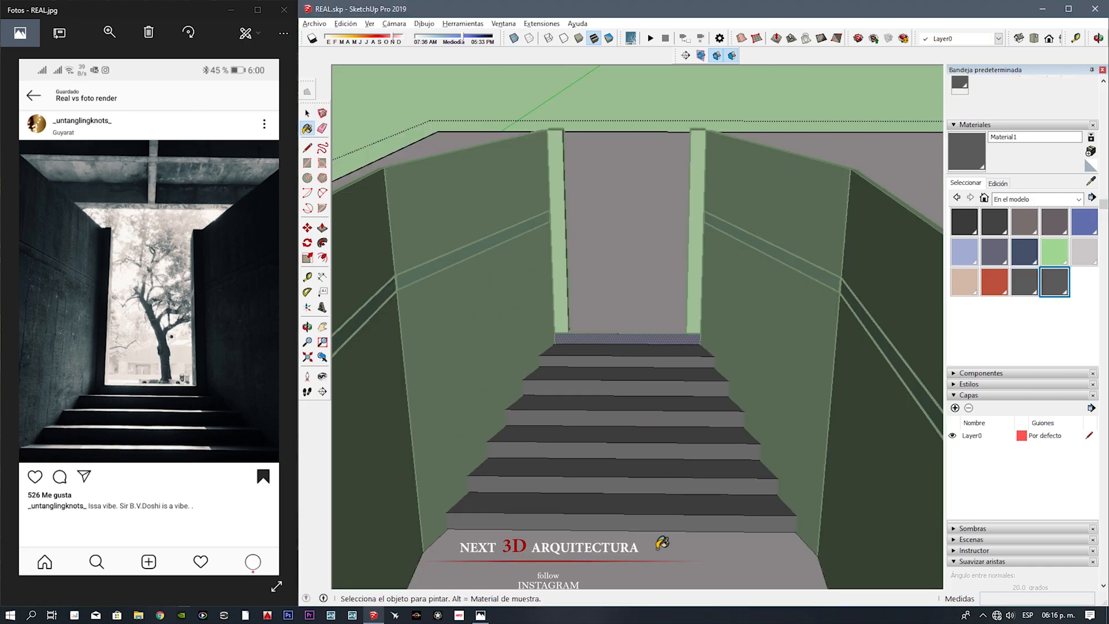
key(space)
middle_drag(656, 502, 653, 480)
middle_drag(616, 409, 630, 488)
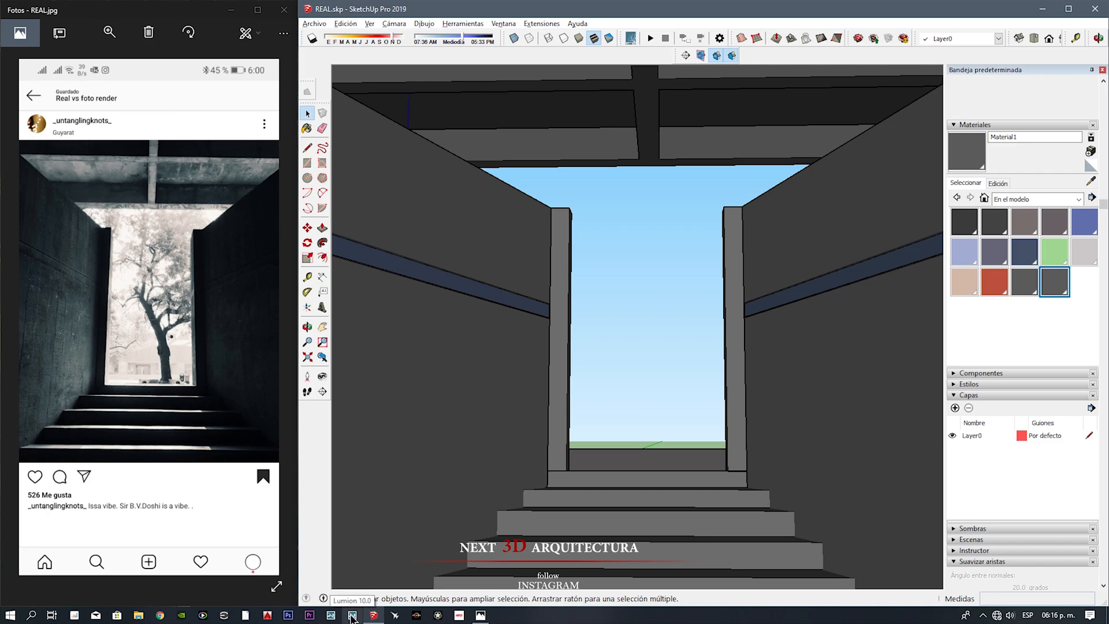
Step: Switch to Lumion and raise the placed REAL model above the terrain
click(352, 615)
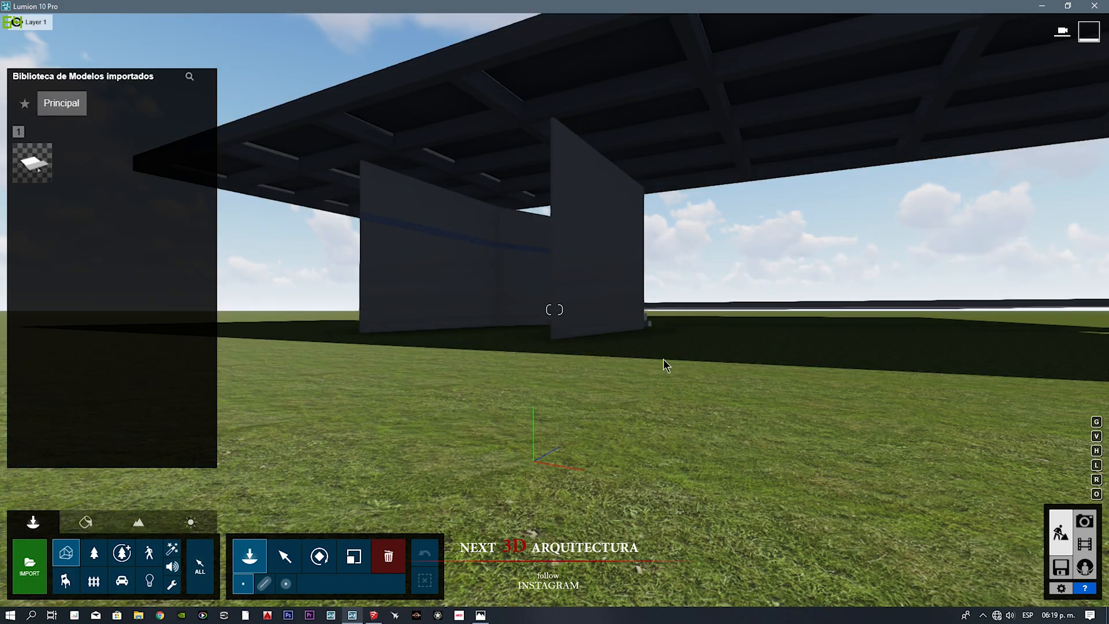
right_drag(664, 365, 508, 460)
scroll(507, 460, down, 3)
click(284, 556)
click(571, 239)
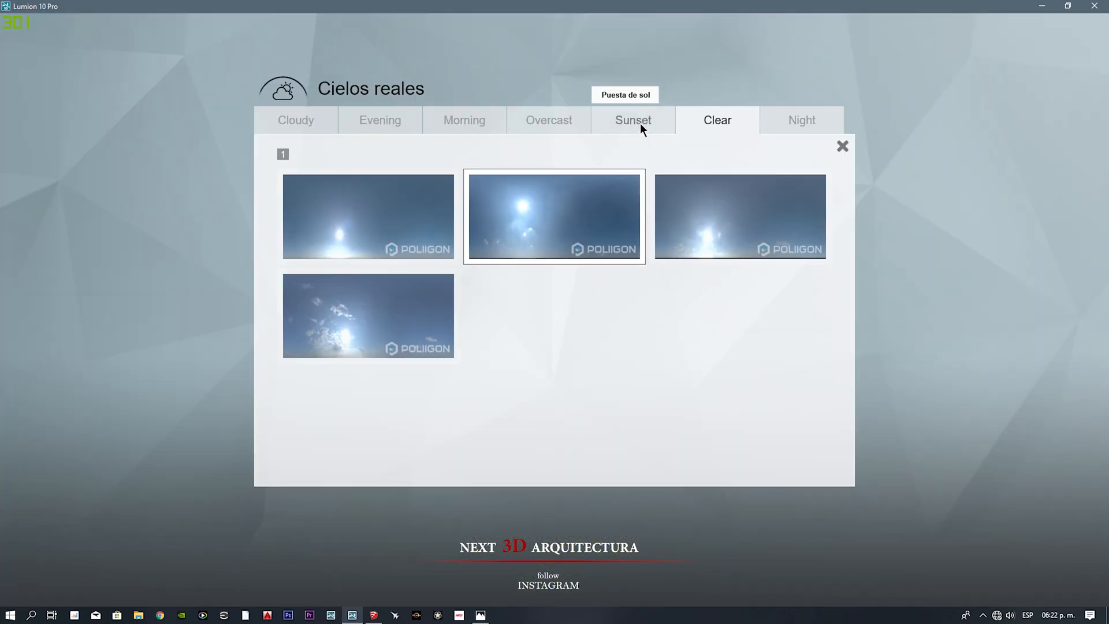
Step: Apply the dark blue cloudy Sunset real sky to the photo and adjust its settings
click(639, 123)
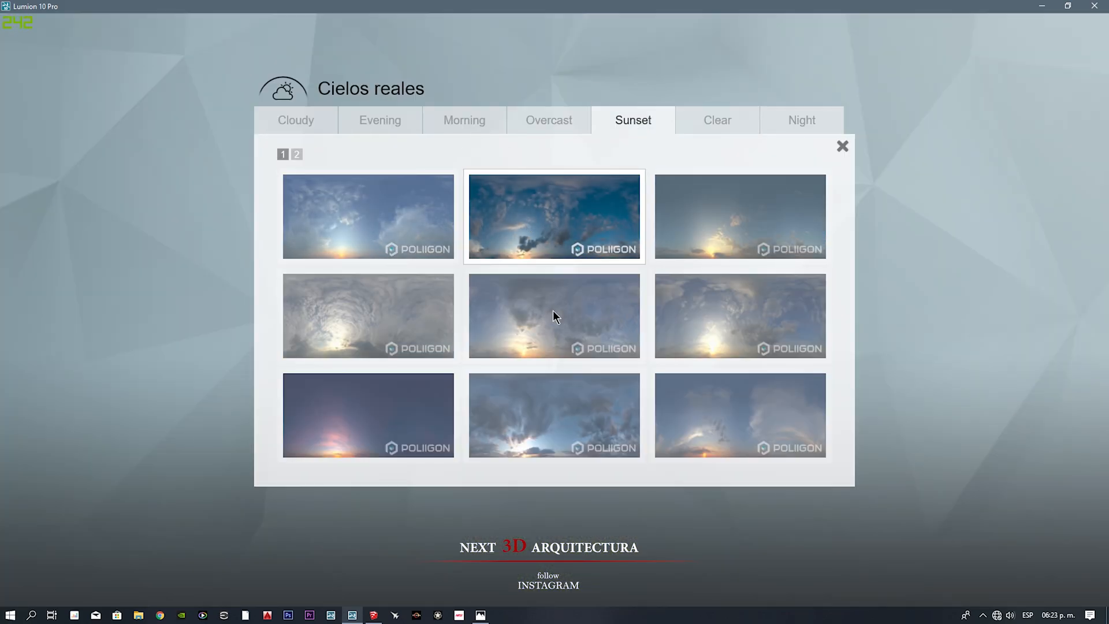
click(540, 258)
drag(83, 199, 92, 239)
Step: Increase the brightness in the photo's Shadow effect
click(16, 135)
click(109, 336)
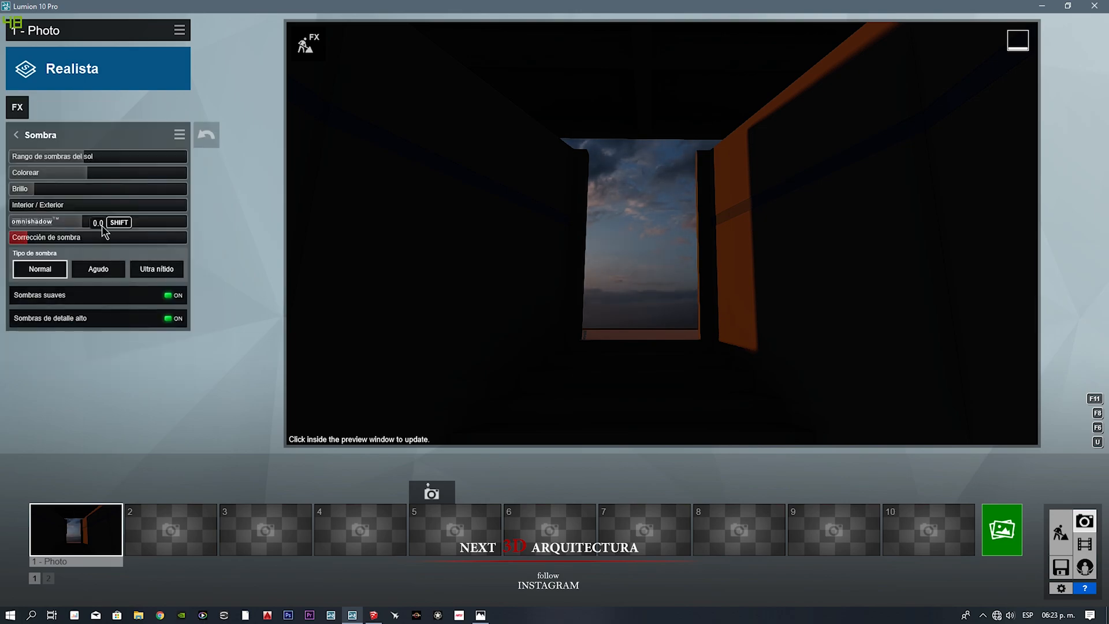
drag(39, 188, 103, 192)
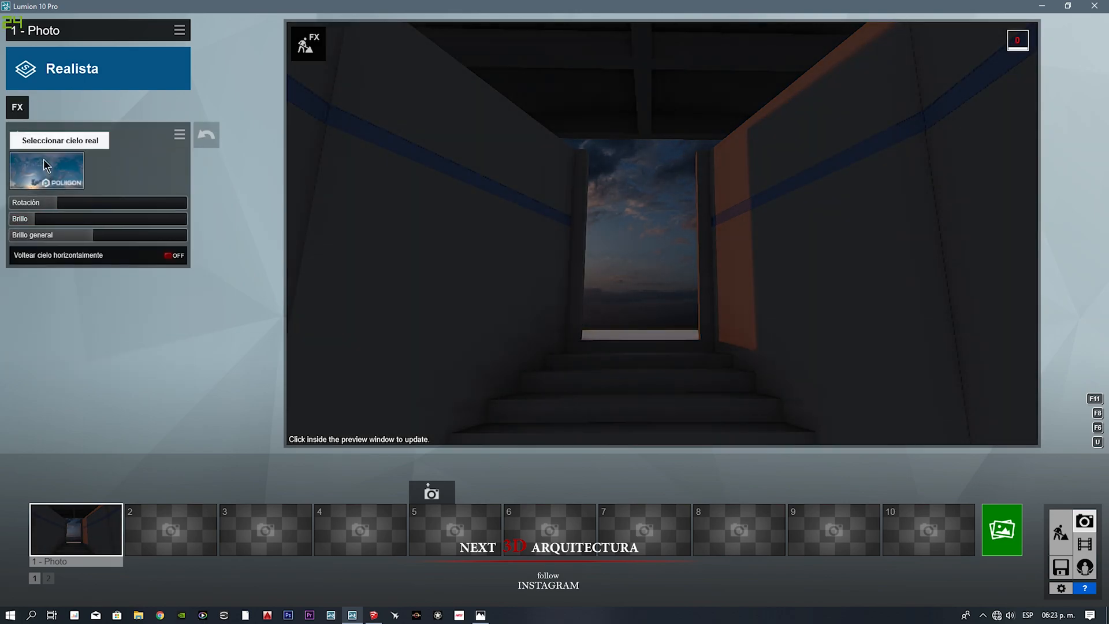
Step: Replace the photo's real sky with another one and adjust its rotation and brightness
click(45, 168)
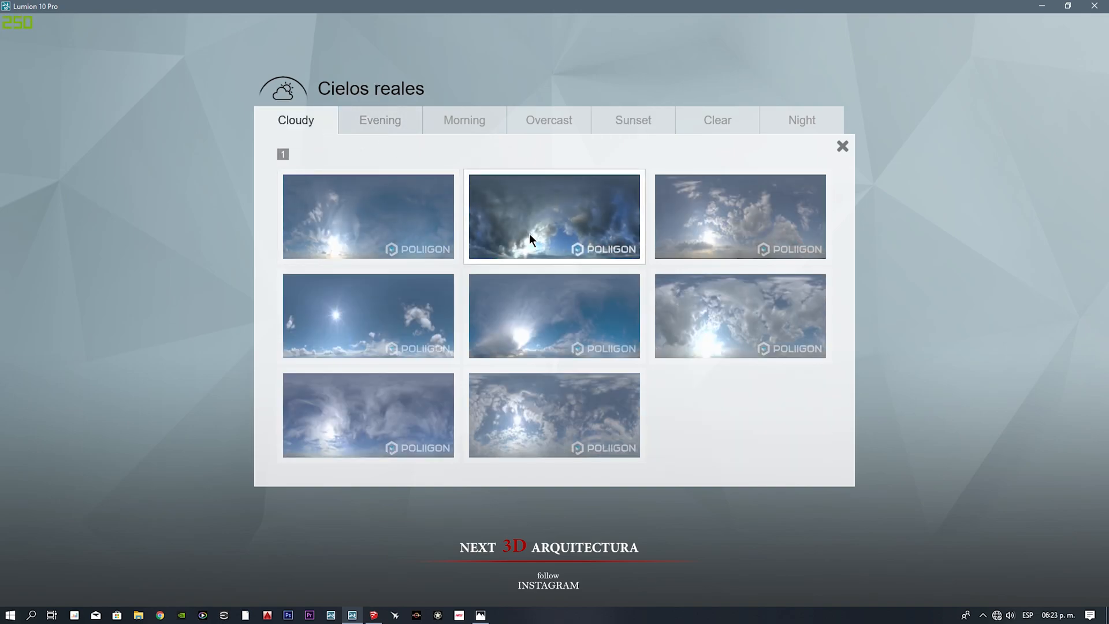
click(528, 241)
drag(92, 203, 118, 220)
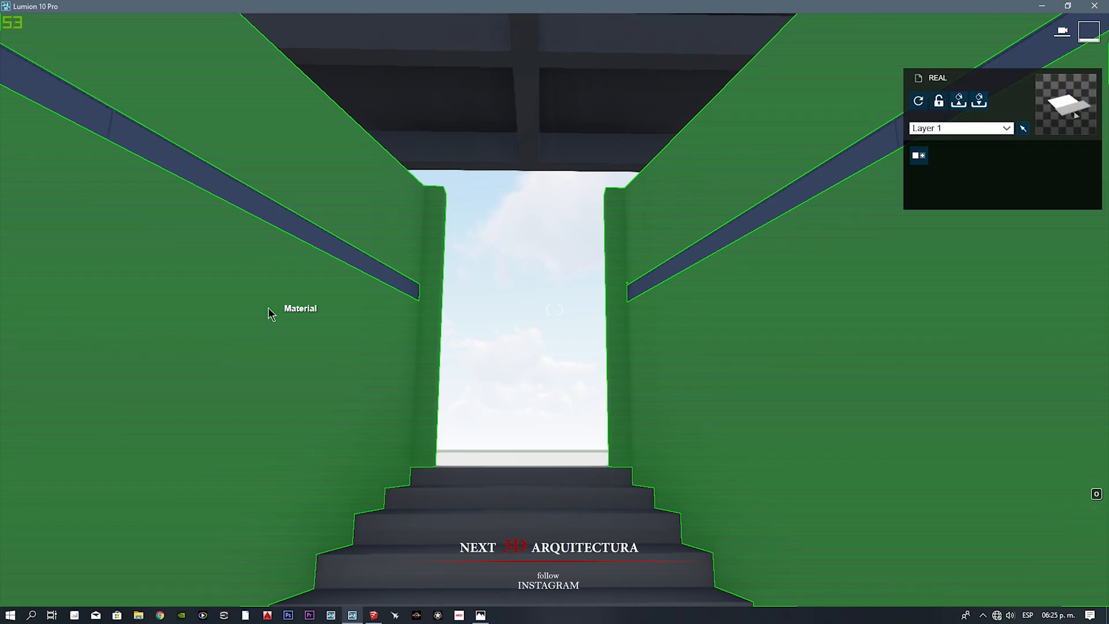
click(268, 312)
Step: Try the exterior material Concrete 010 1024 on the side walls
click(115, 218)
click(76, 259)
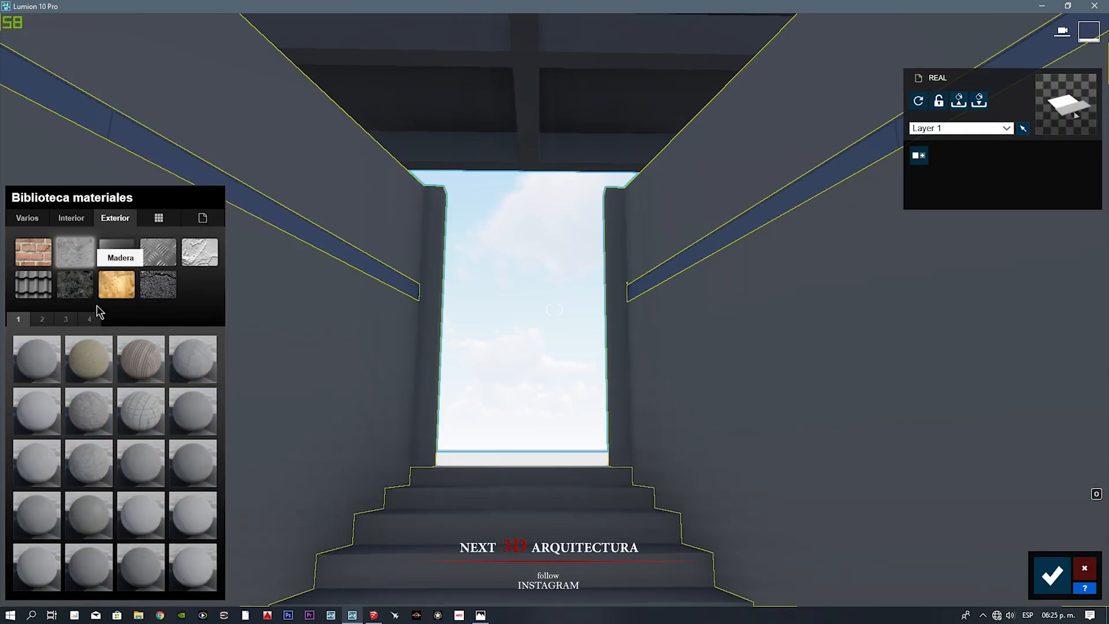
click(194, 367)
right_drag(563, 390, 540, 470)
key(w)
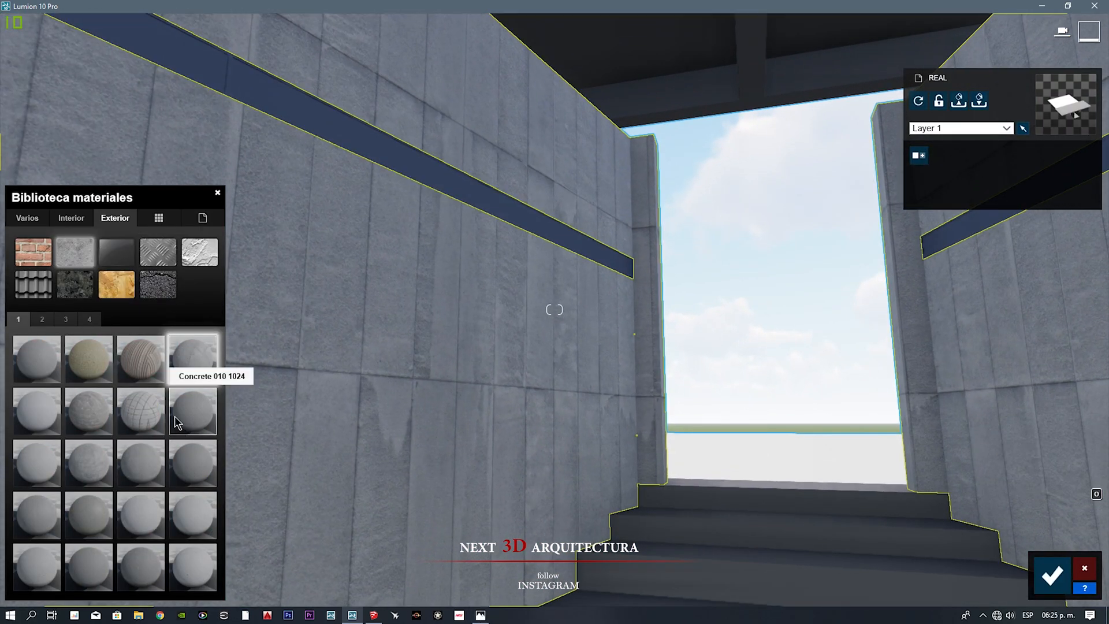
Step: Try two other concretes from the first page of exterior concrete materials on the side walls
click(81, 407)
click(99, 462)
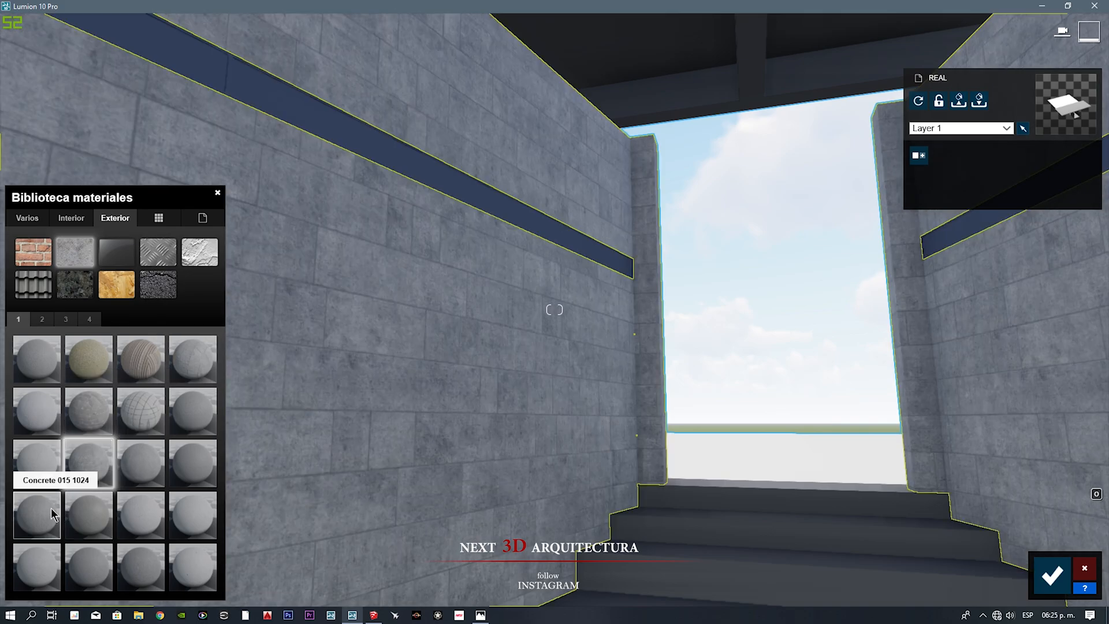
key(w)
Step: Try Polii Concrete 26 2k and two neighbouring Poliigon concretes on the side walls
click(41, 320)
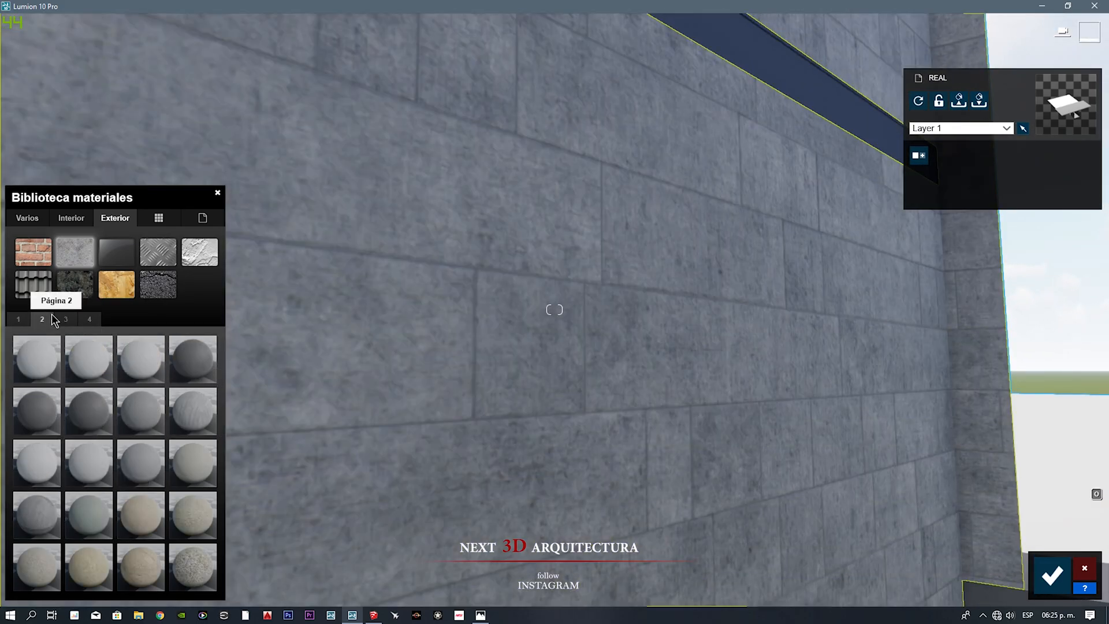
click(65, 320)
click(27, 564)
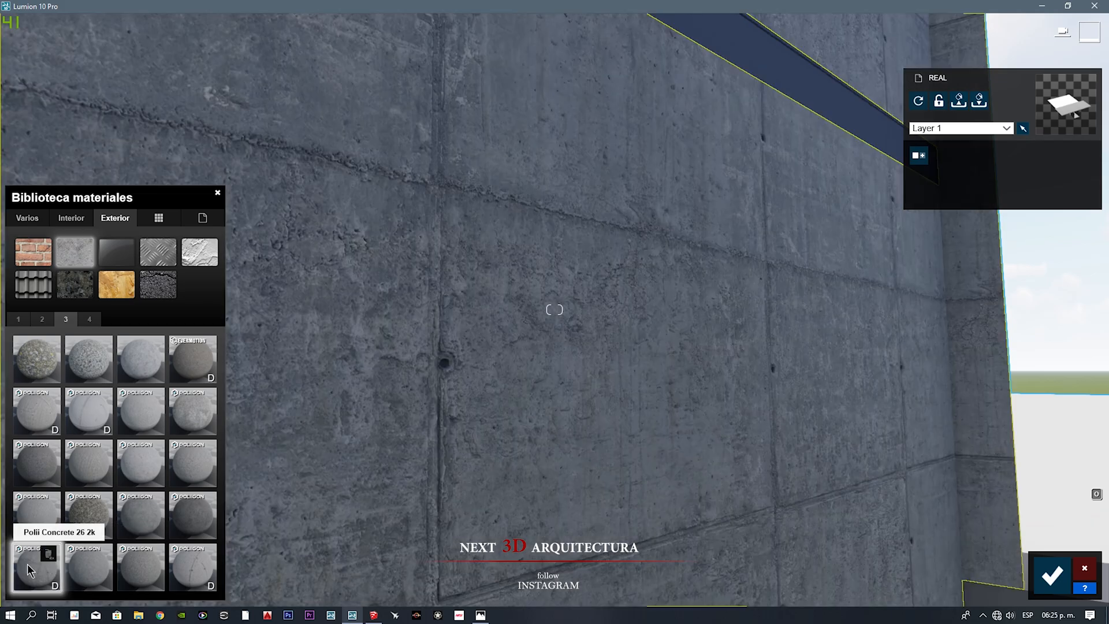
key(s)
key(w)
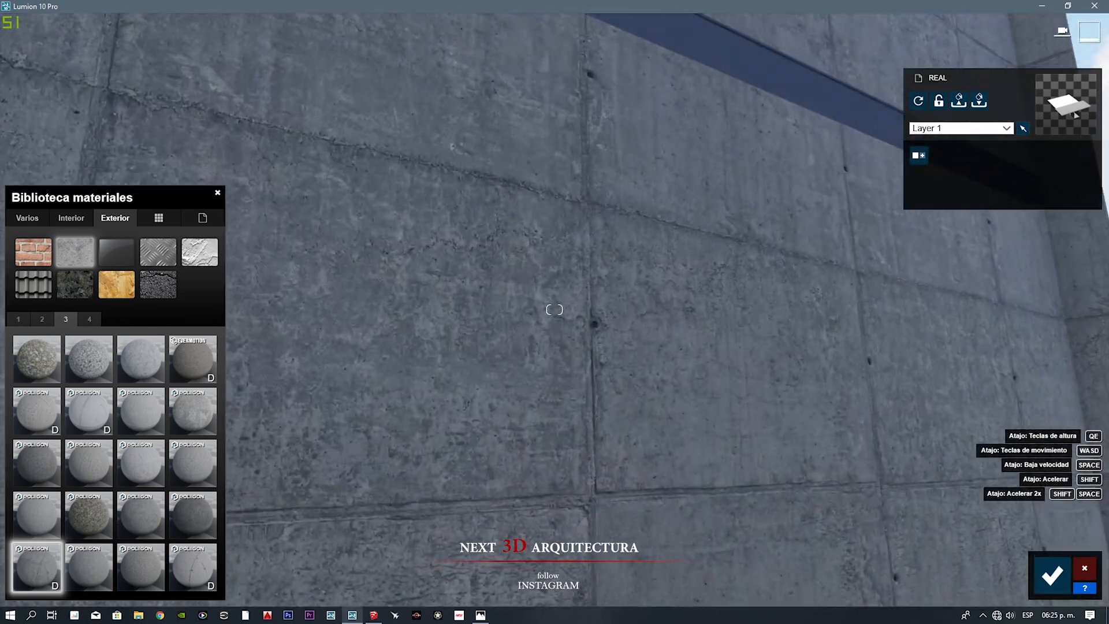
click(193, 566)
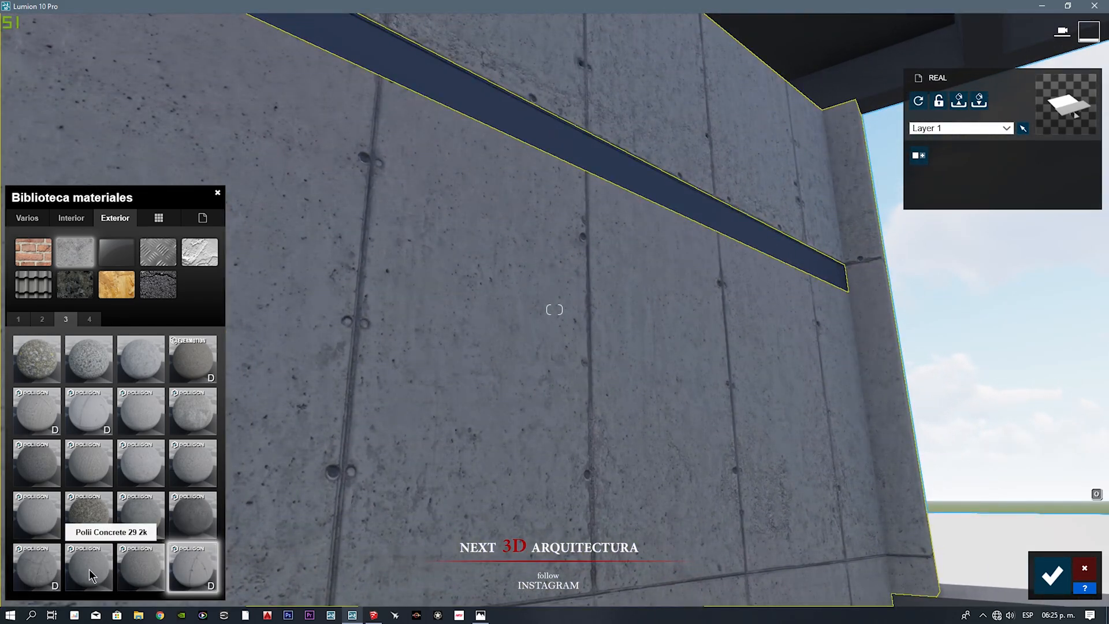
click(87, 572)
Step: Try Polii Concrete 32 2k on the side walls, testing its texture rotation and shifting the texture 0.3 in Y
click(91, 319)
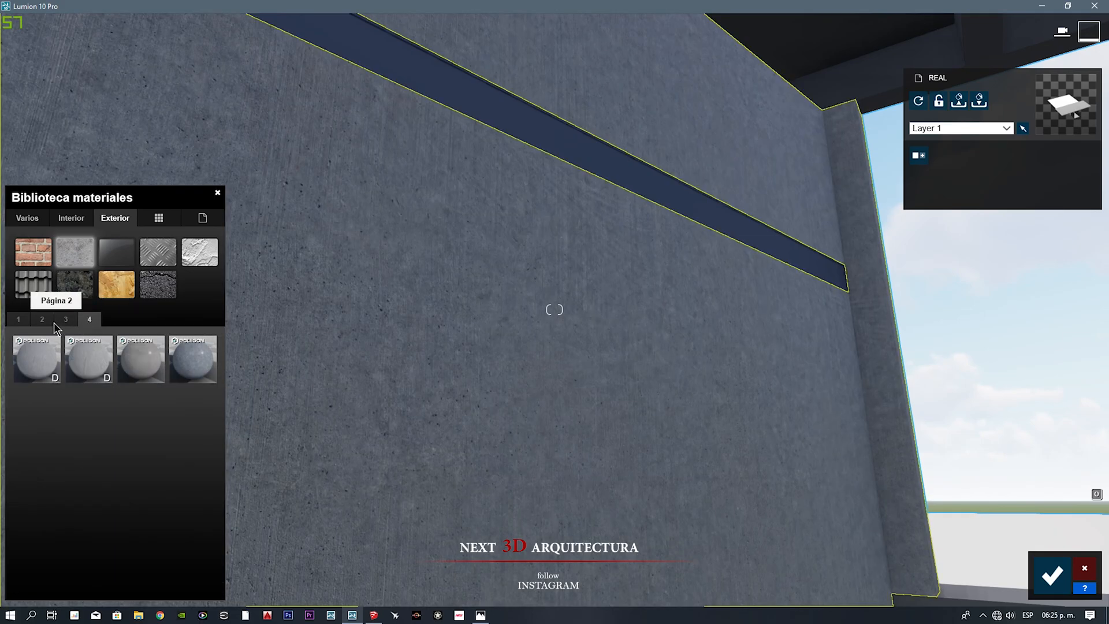
click(36, 358)
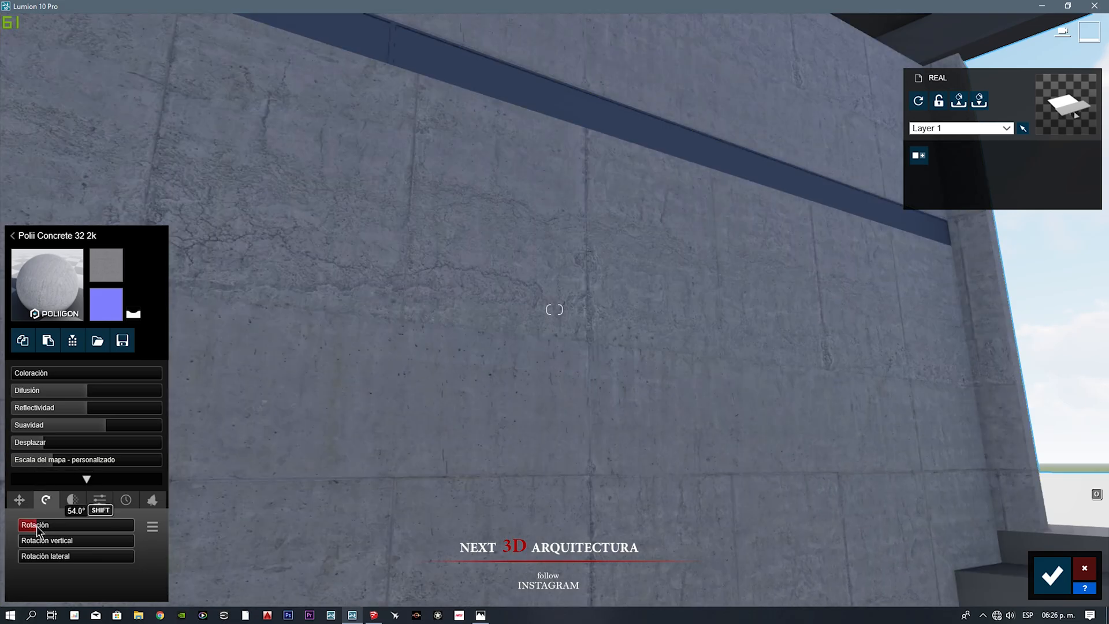
drag(38, 530, 1, 550)
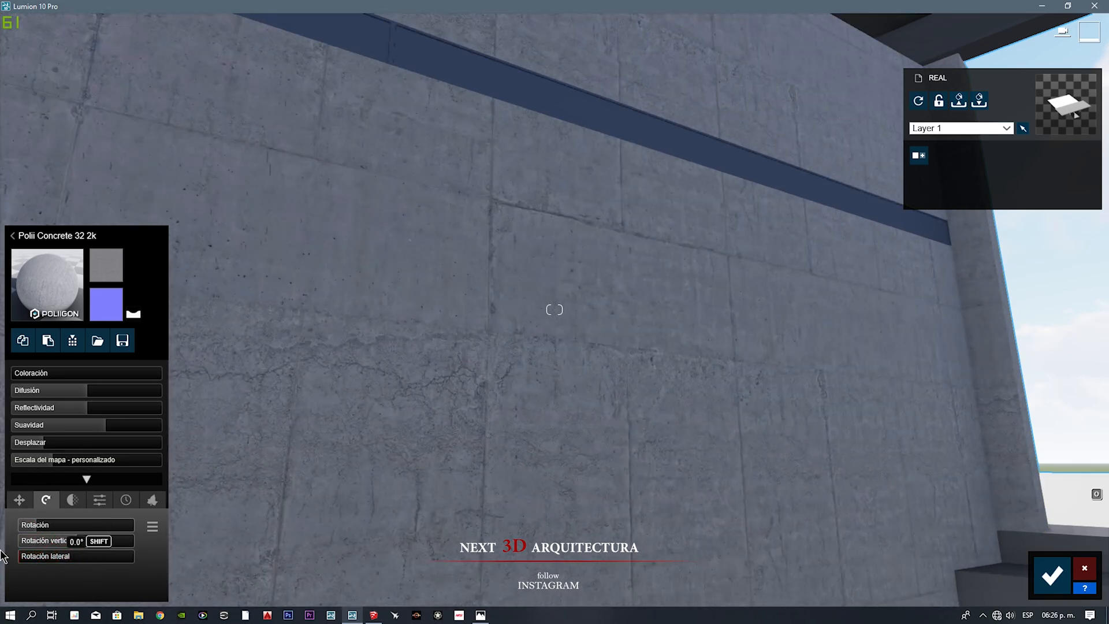
click(20, 500)
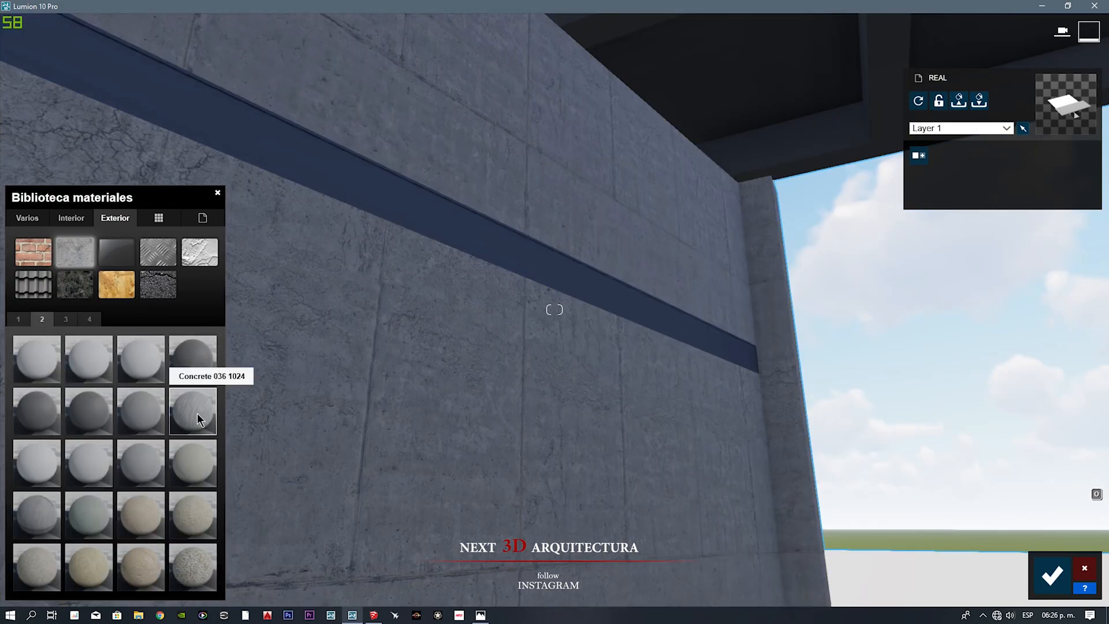
Step: Apply a board-marked exterior concrete to the side walls and fine-tune the material's surface settings
click(197, 418)
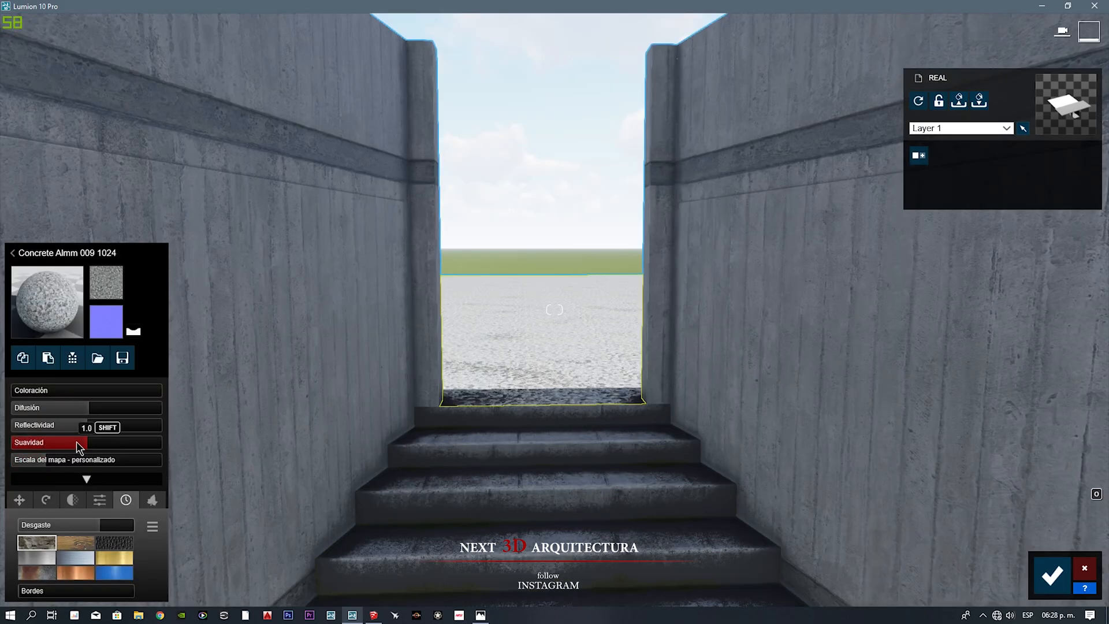
right_drag(409, 470, 409, 346)
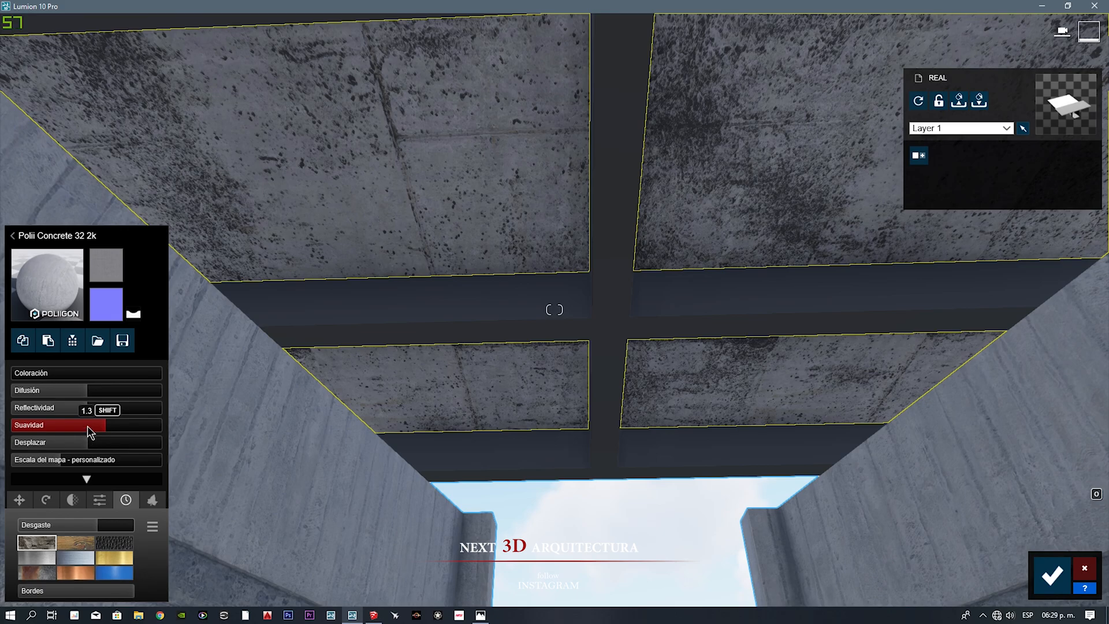
drag(88, 426, 7, 442)
drag(98, 525, 102, 526)
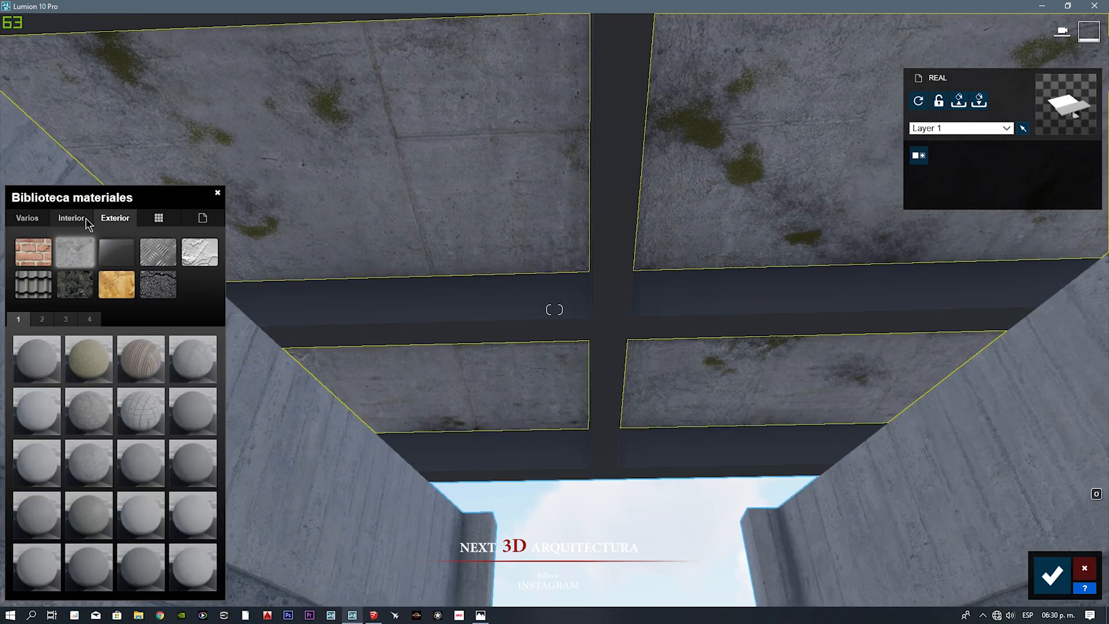
Step: Apply the interior material Marble 024 1024 to the ceiling panels, set its map scale to 3.5 and add weathering
click(86, 217)
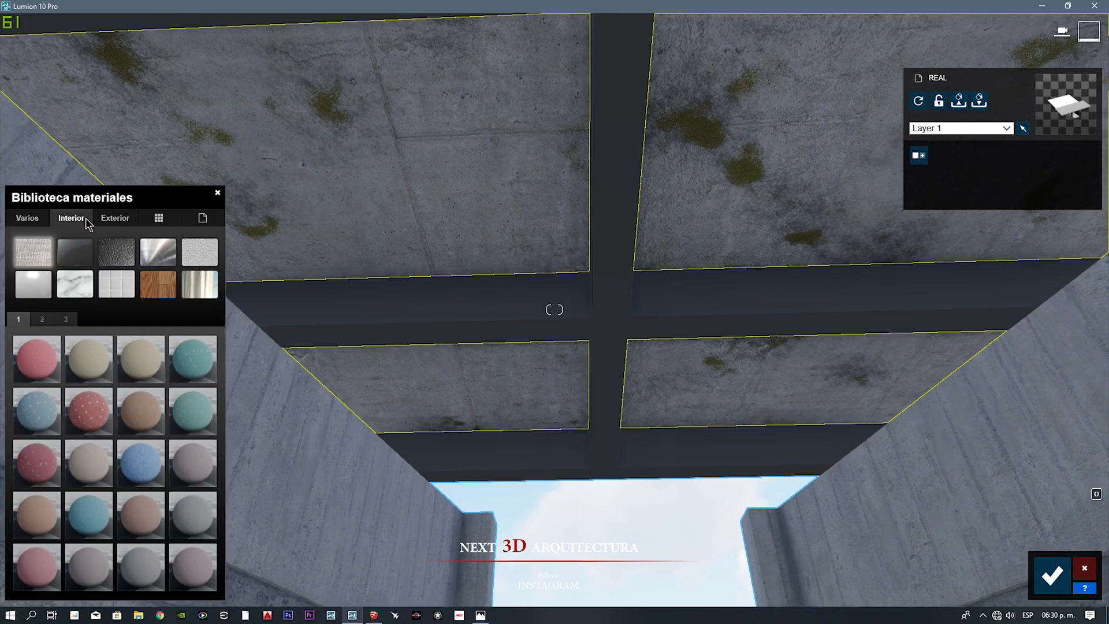
click(78, 283)
click(43, 319)
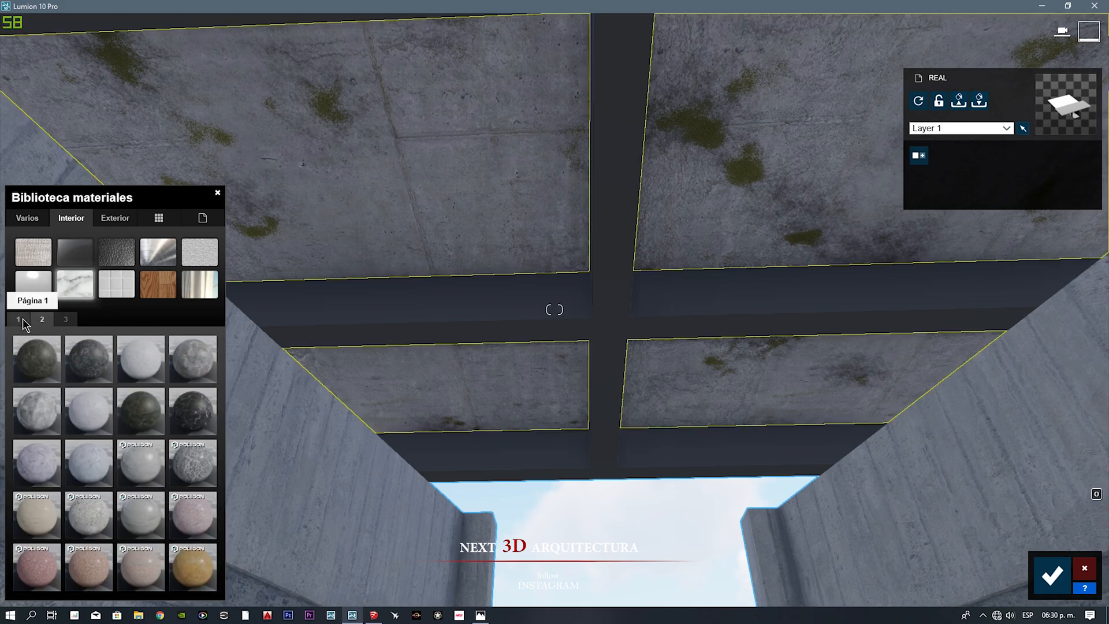
click(205, 364)
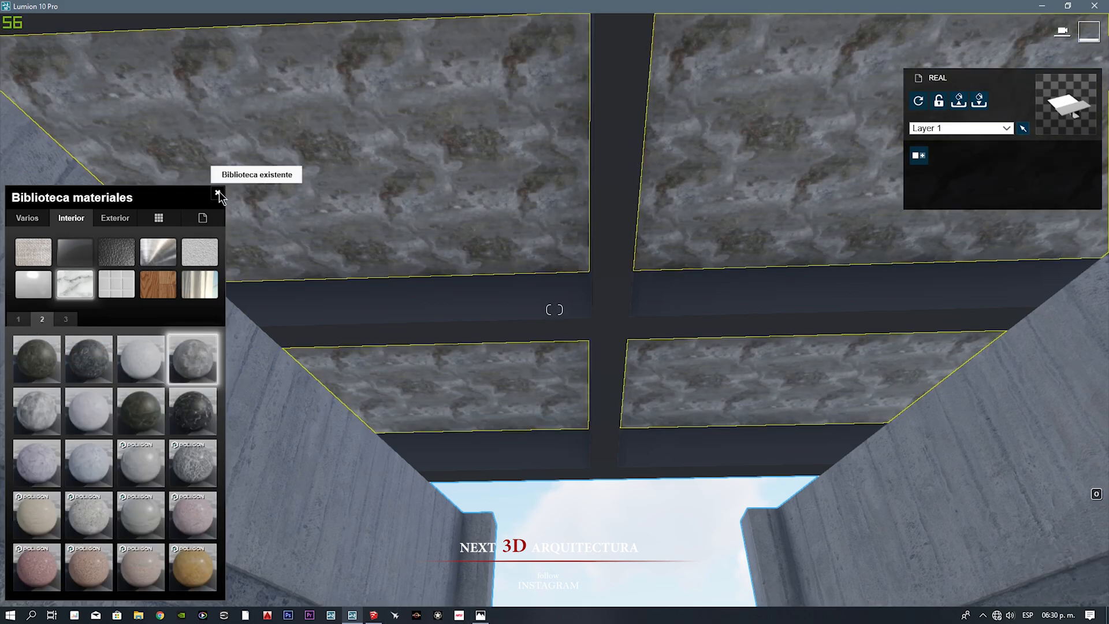
click(218, 191)
drag(43, 465, 57, 467)
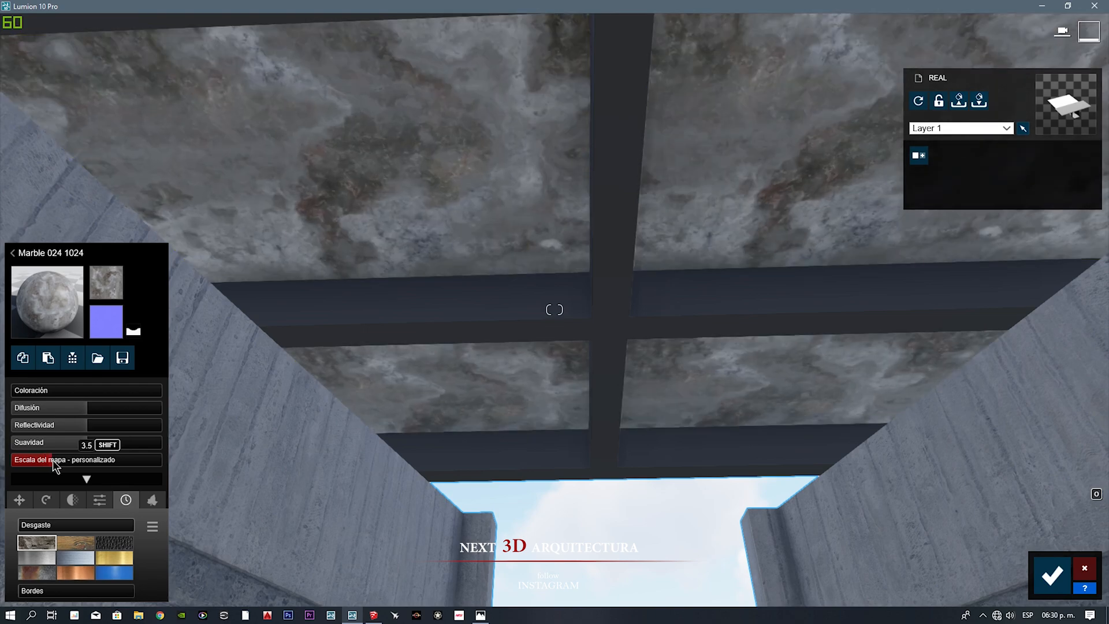
drag(58, 525, 103, 533)
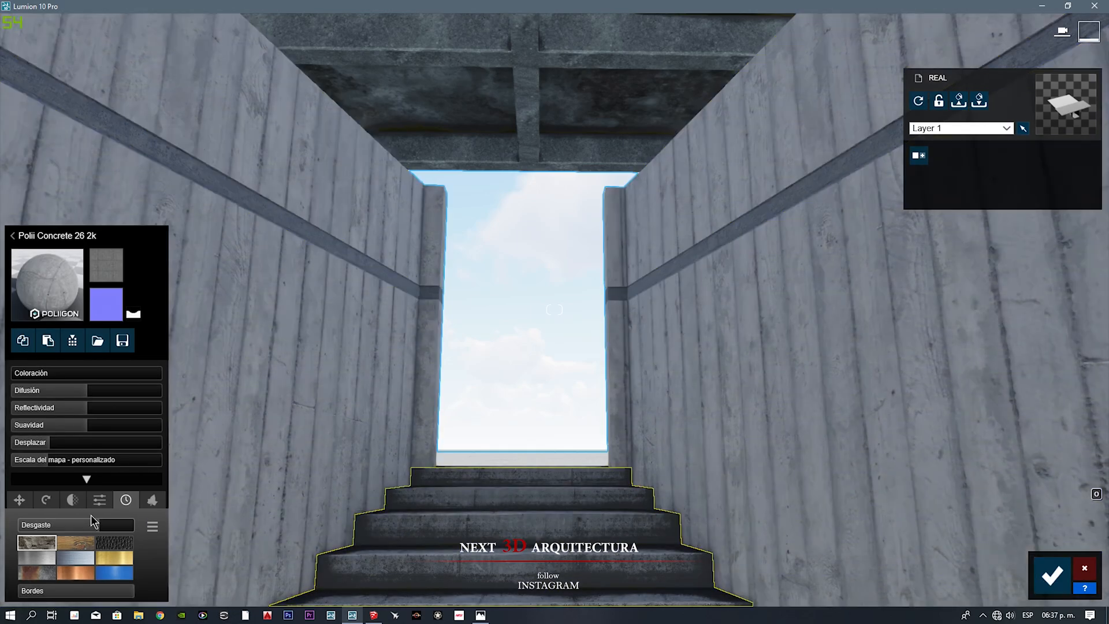
Step: Increase the weathering of the Polii Concrete 26 2k material, save the material changes and update the photo preview
drag(41, 530, 82, 530)
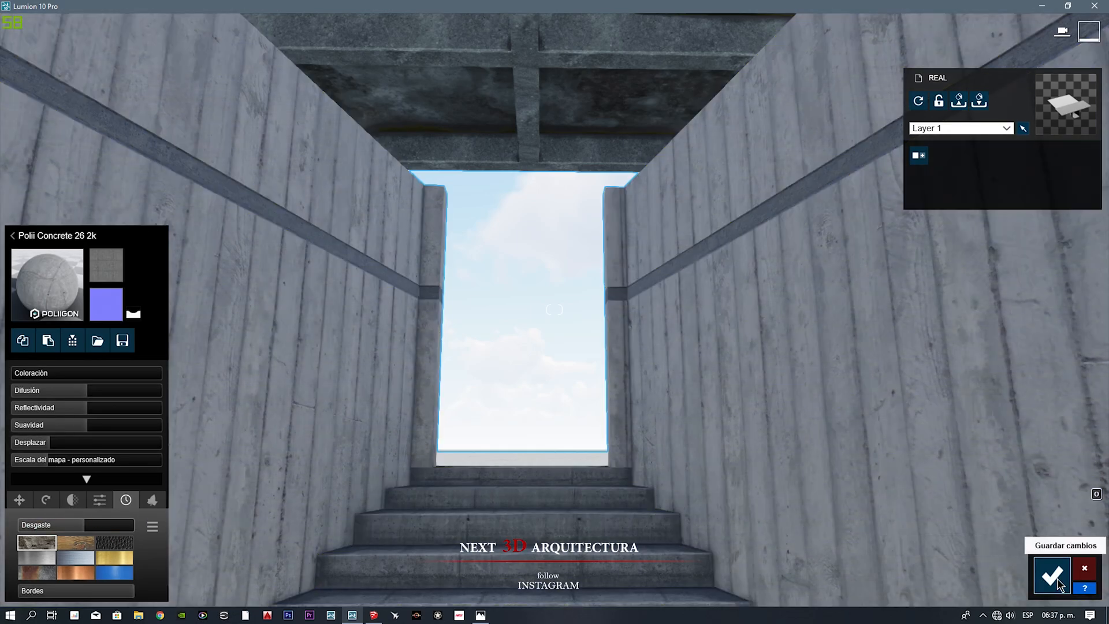
click(1052, 575)
click(1083, 521)
click(612, 407)
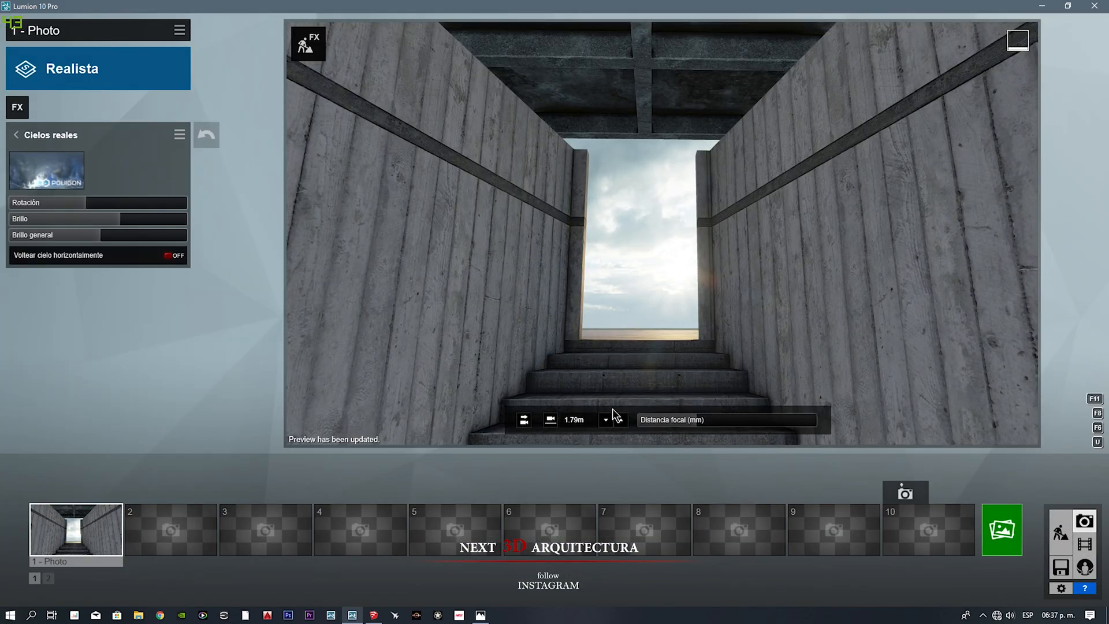
Step: Place a sydney blue gum 001 tree on the slab beyond the doorway and return to Photo mode
click(1060, 533)
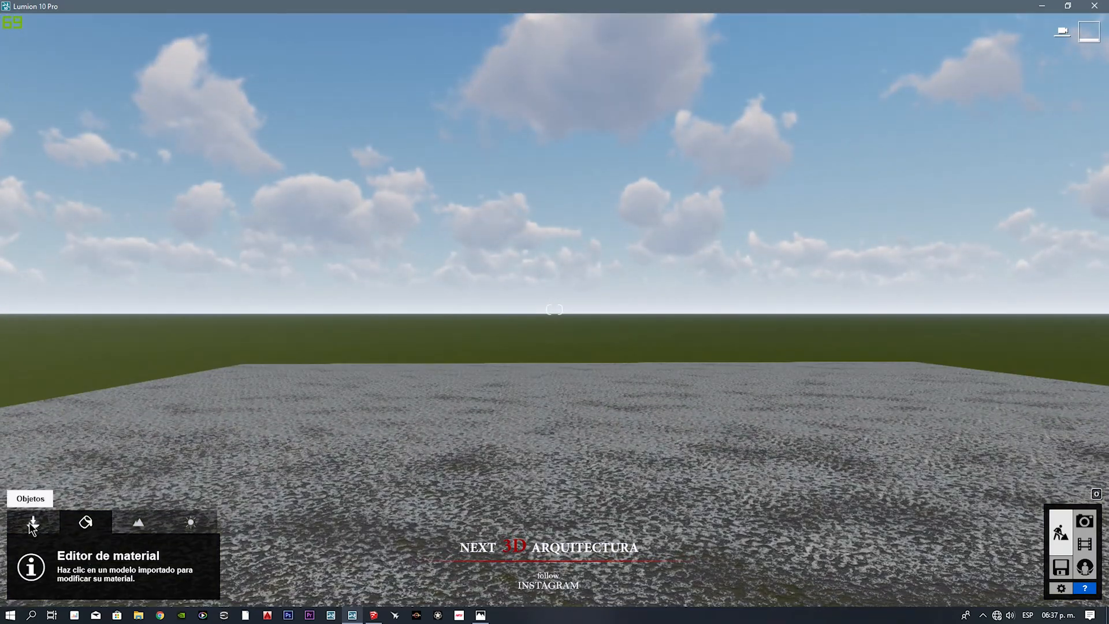
click(32, 525)
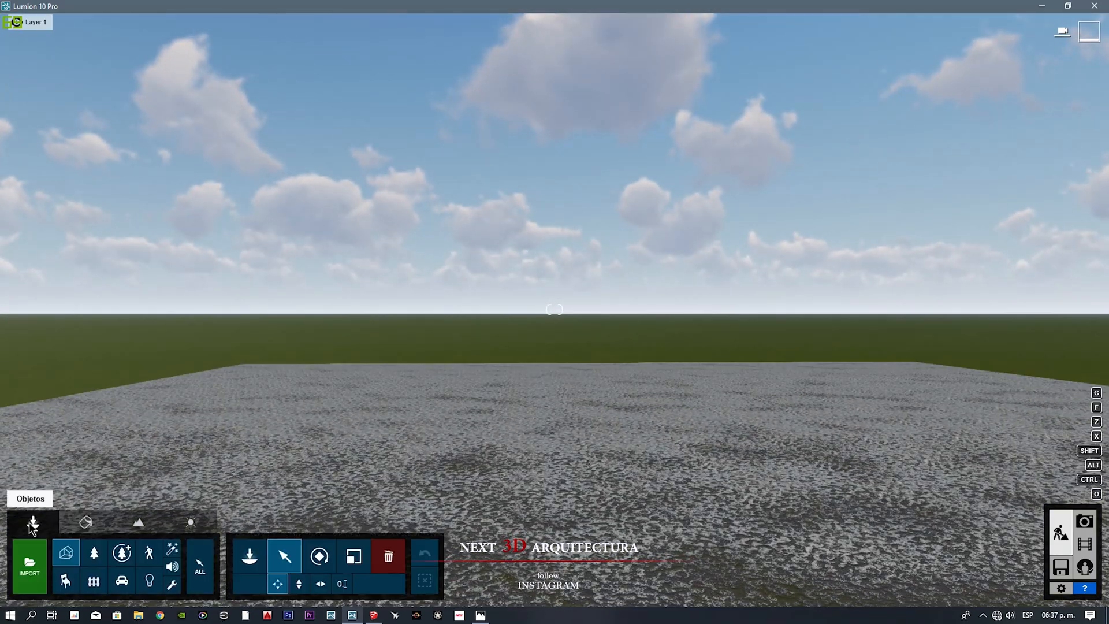
click(257, 557)
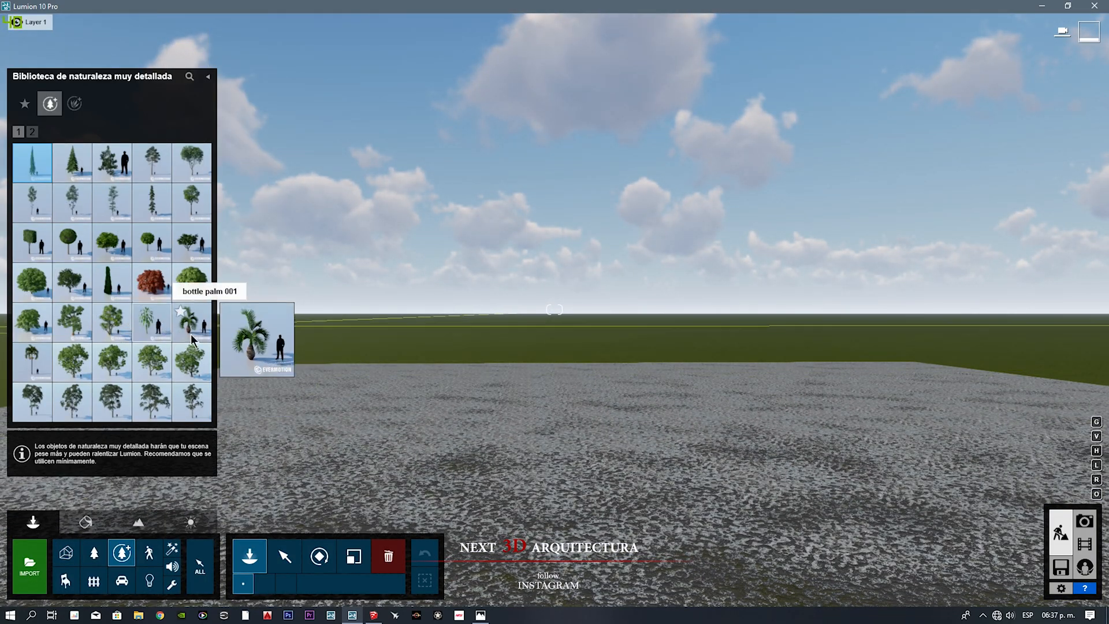
click(33, 132)
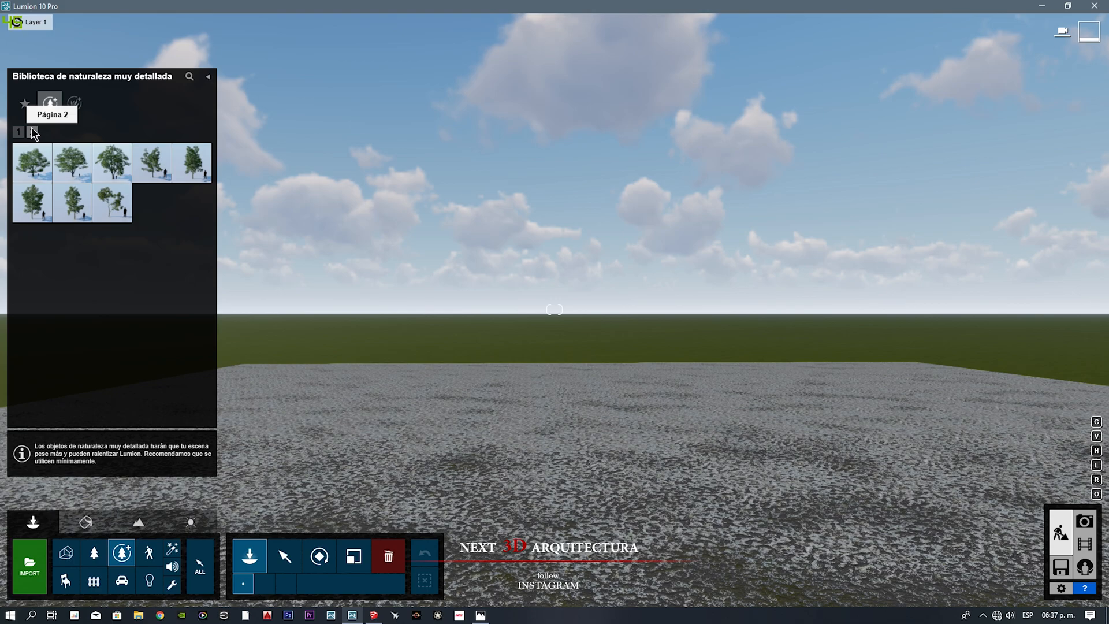
click(20, 133)
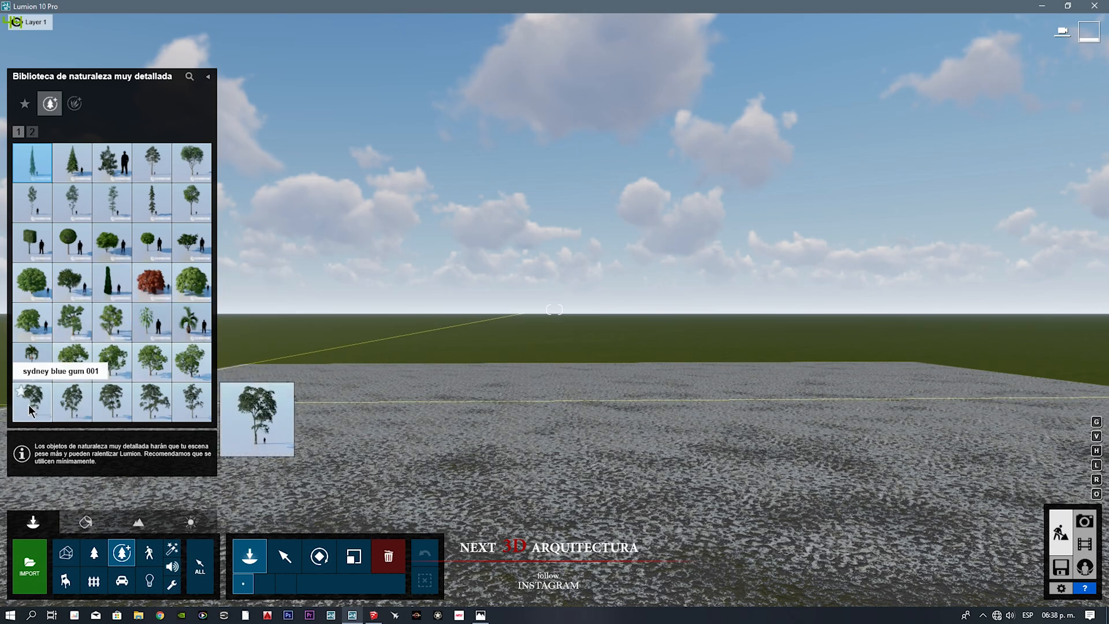
click(598, 386)
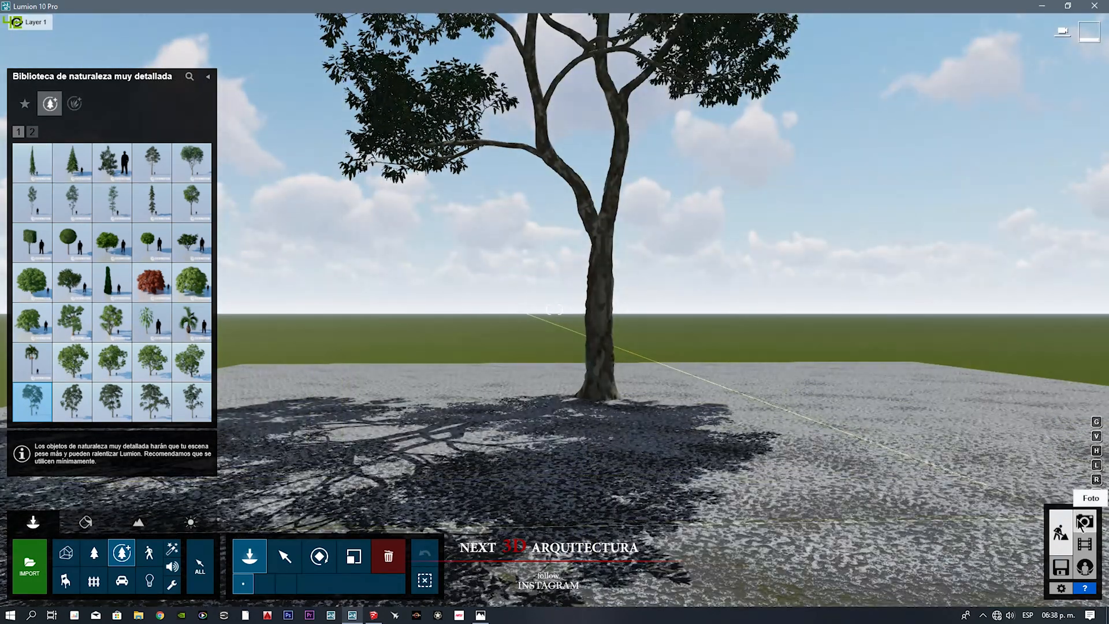
click(1074, 523)
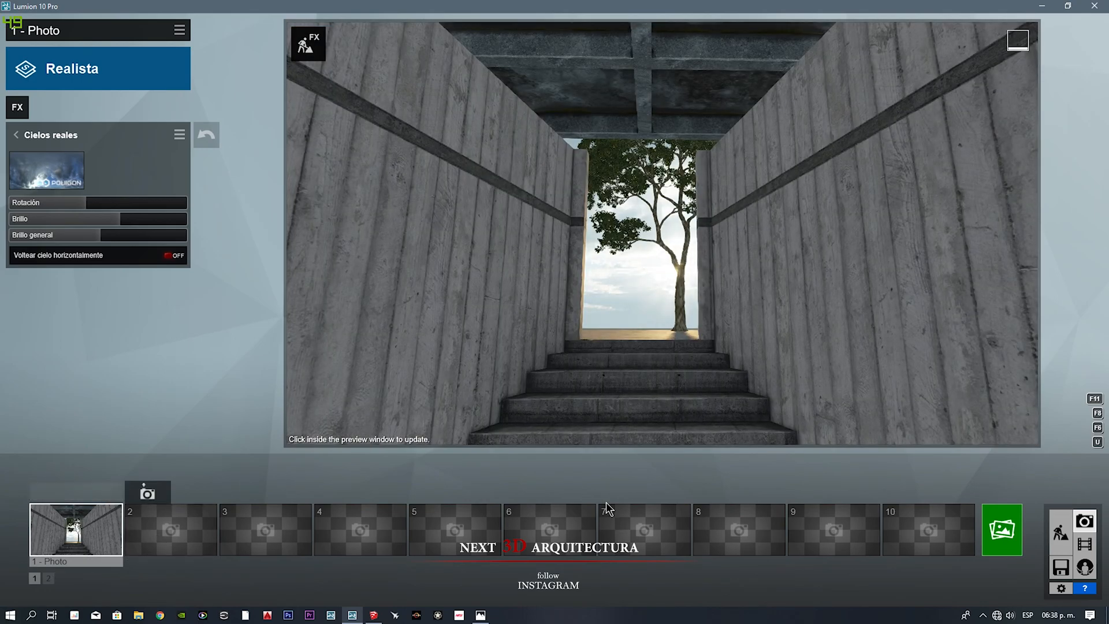
Step: Reposition the tree beyond the doorway and rotate the Cielos reales sky to about -34°
click(1060, 534)
click(298, 558)
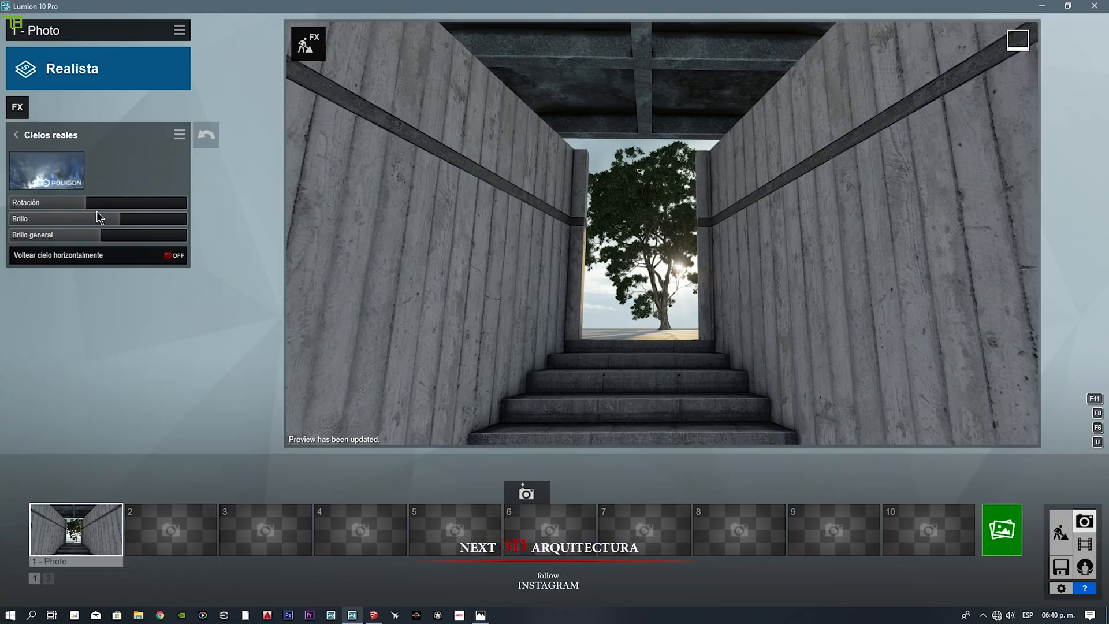
shift+drag(83, 204, 1, 221)
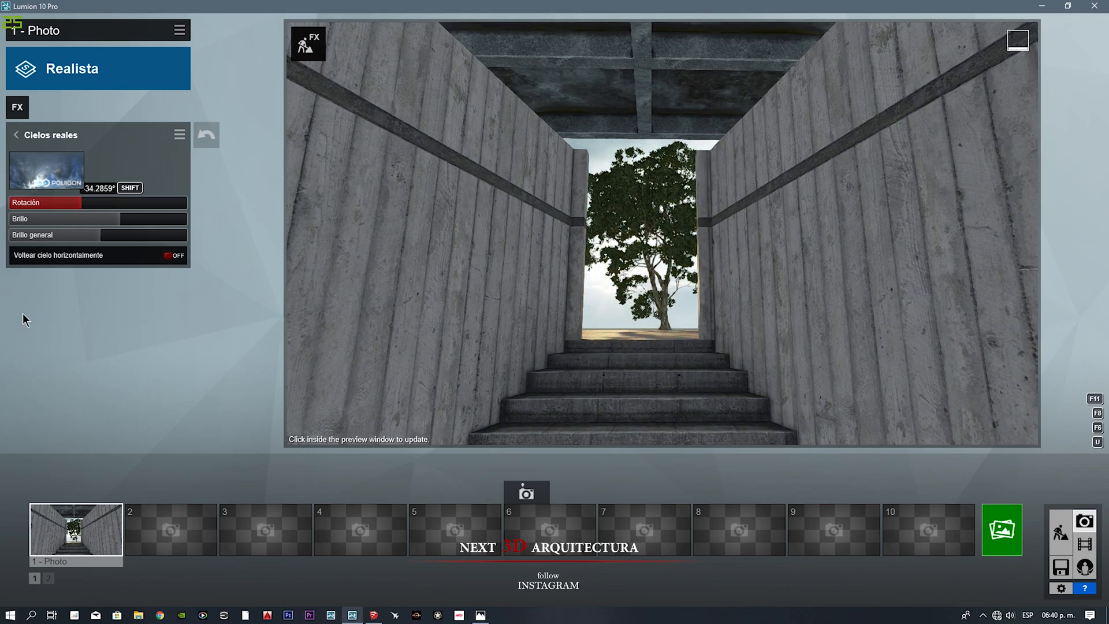
Step: Add a Niebla weather effect, set its fog density to 1.5 and adjust its fog and colour brightness
click(24, 110)
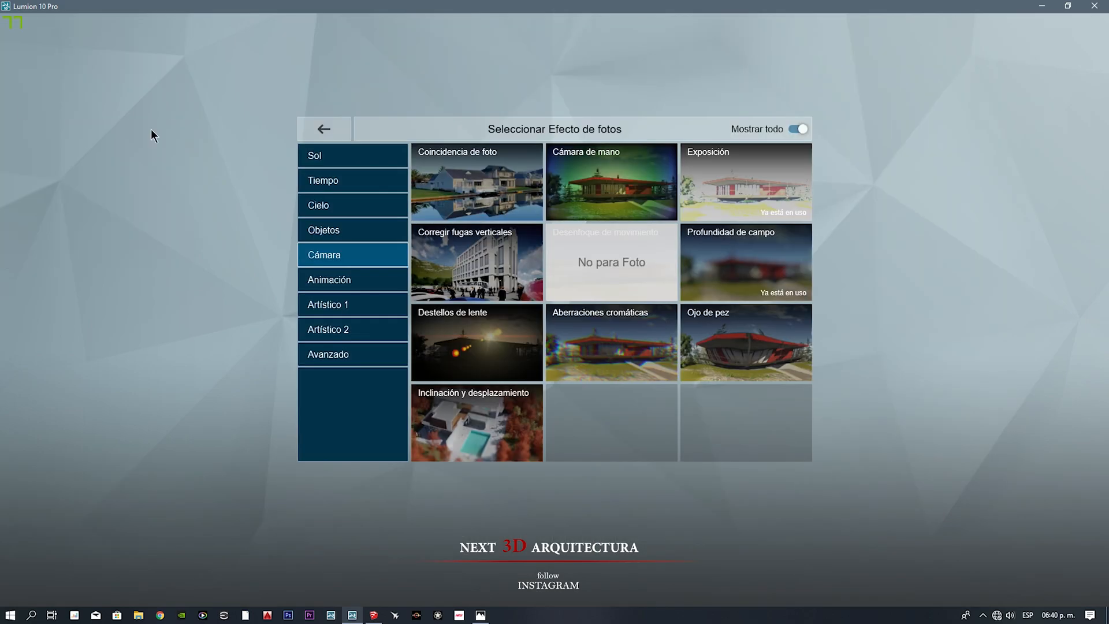
click(334, 182)
click(417, 196)
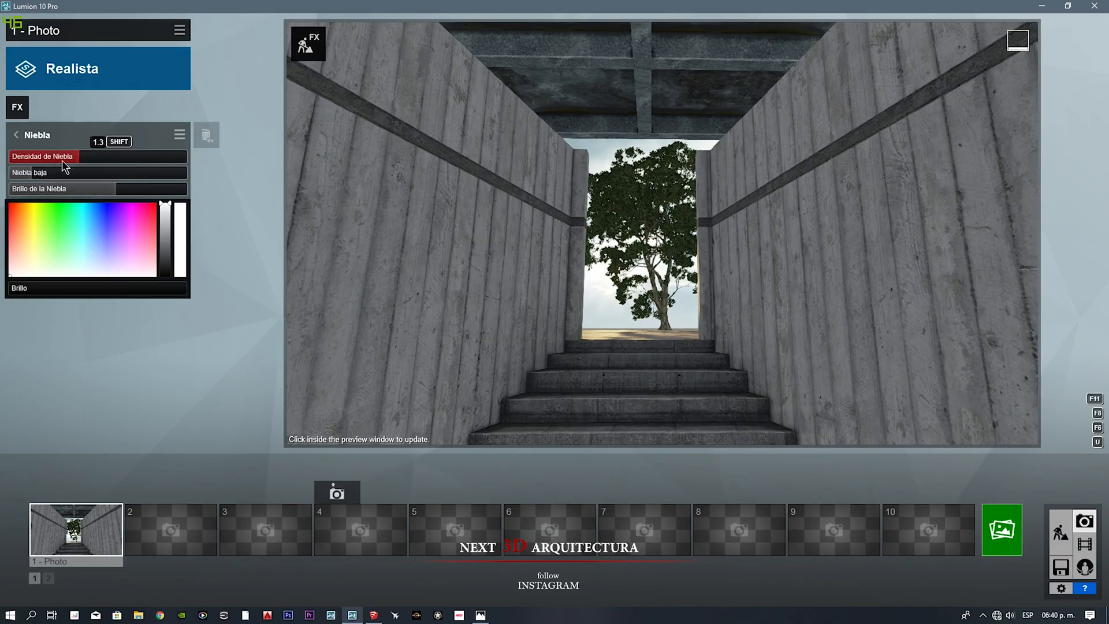
drag(51, 161, 127, 159)
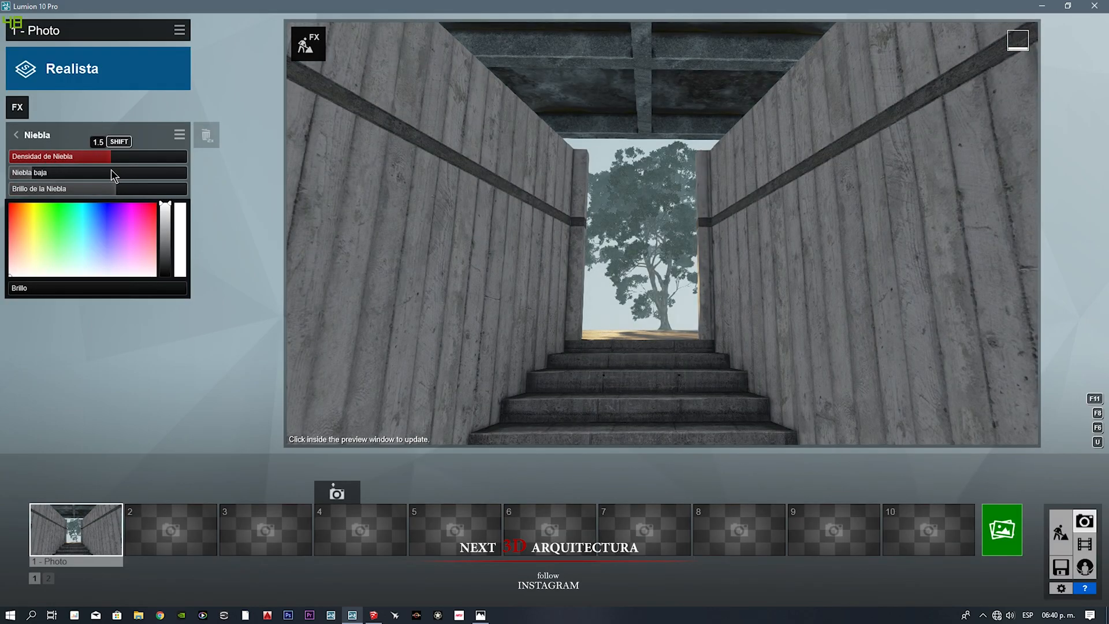
mouse_move(17, 288)
mouse_down()
mouse_move(58, 289)
mouse_move(23, 290)
mouse_up()
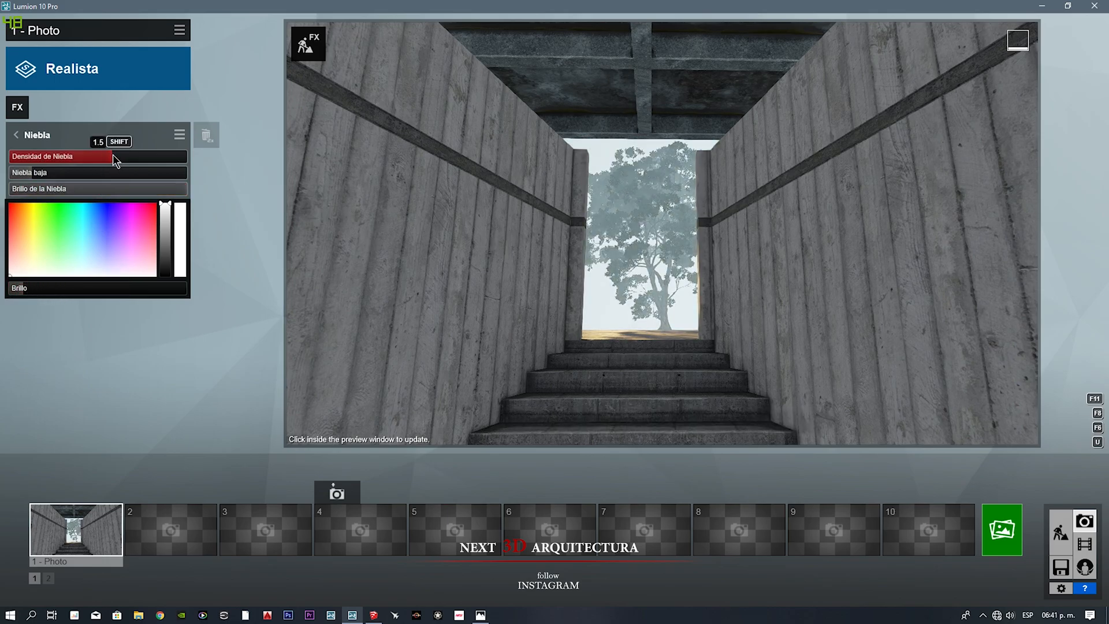
drag(113, 156, 112, 157)
mouse_move(29, 288)
mouse_down()
mouse_move(44, 288)
mouse_move(25, 292)
mouse_up()
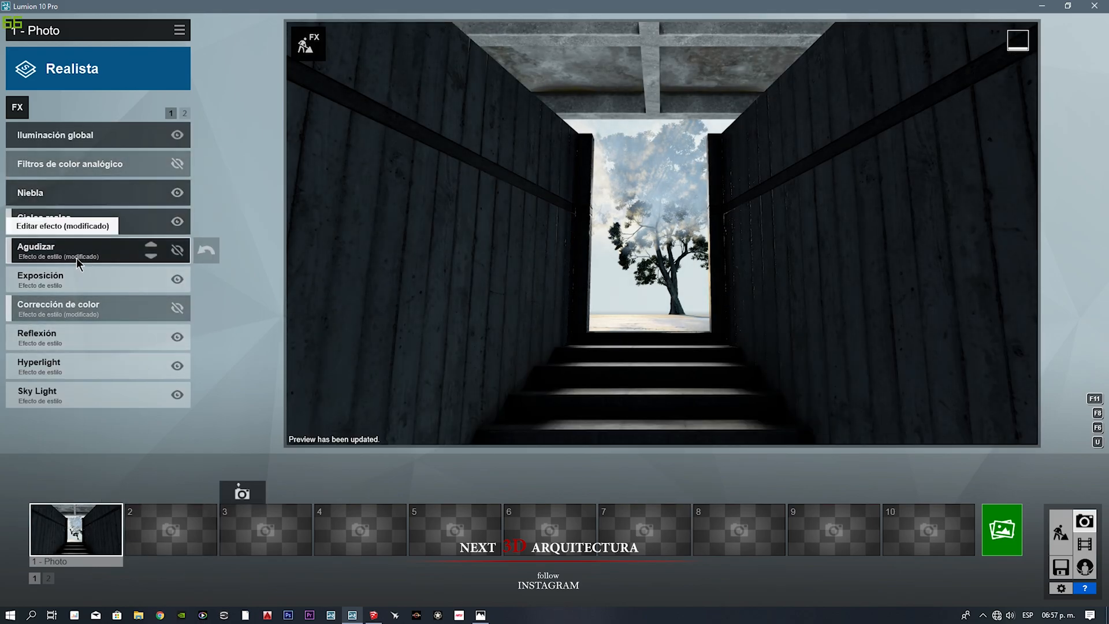
Step: Adjust the Sombra effect's brightness, lower its Interior / Exterior setting to the minimum and refresh the photo preview
click(184, 113)
click(102, 138)
drag(134, 173, 184, 190)
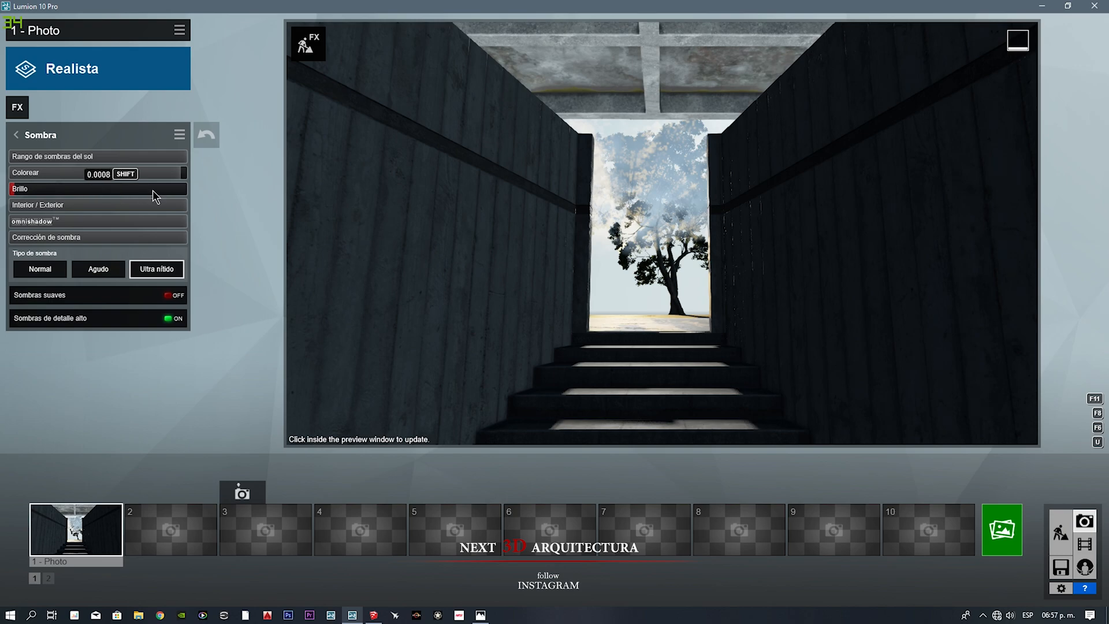
click(334, 251)
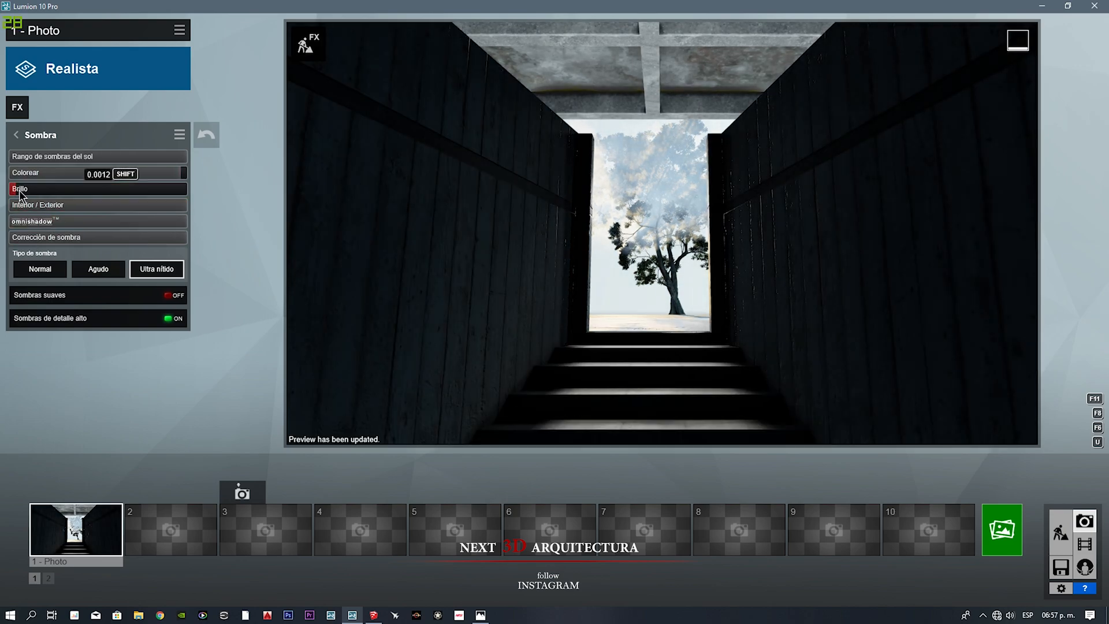
shift+drag(19, 189, 144, 212)
click(326, 302)
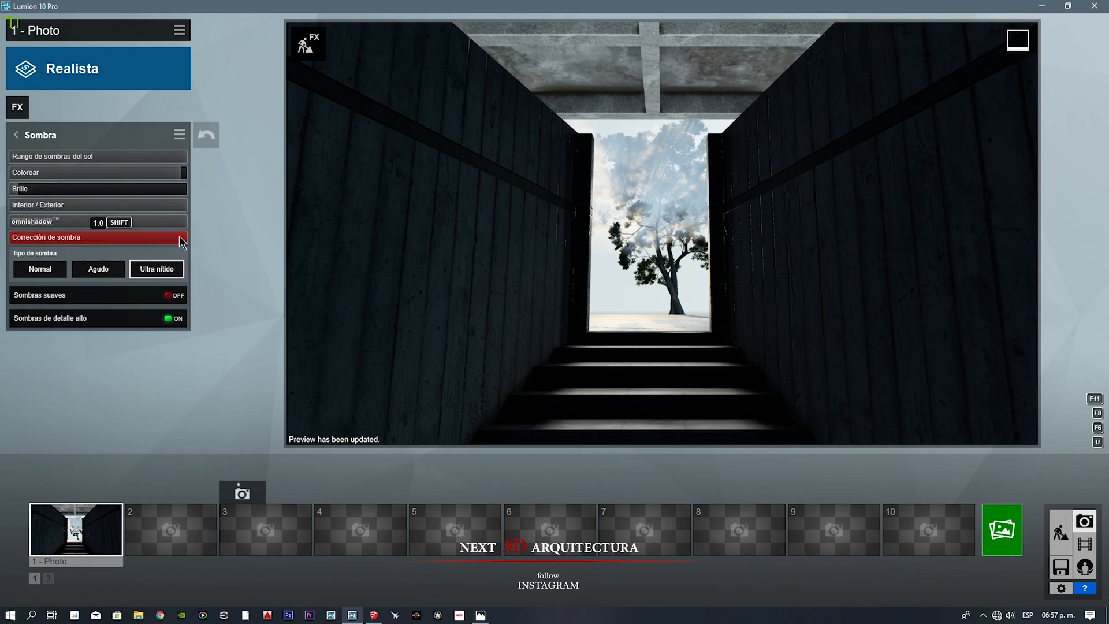
drag(147, 220, 392, 236)
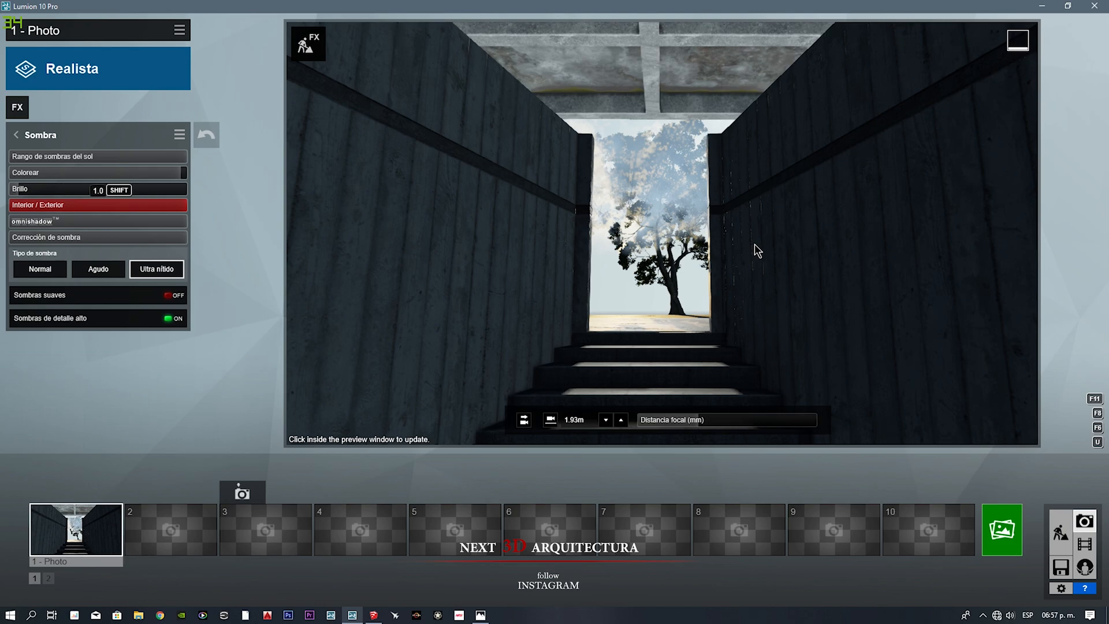
click(595, 246)
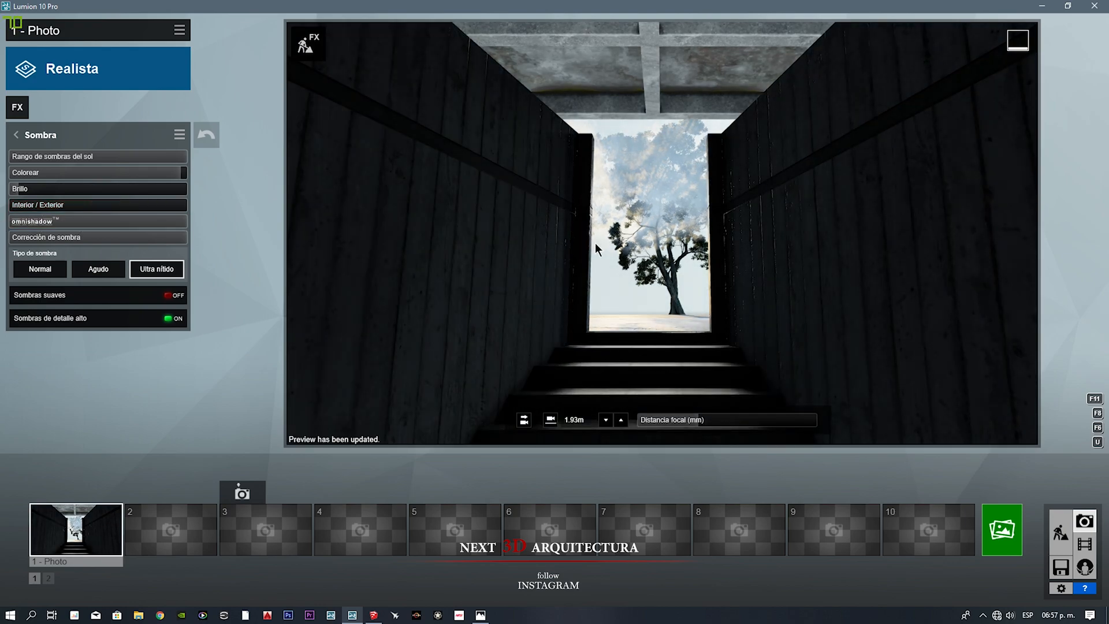
Step: Lower the Niebla effect's fog brightness and colour brightness almost to zero and refresh the preview
click(15, 135)
click(60, 190)
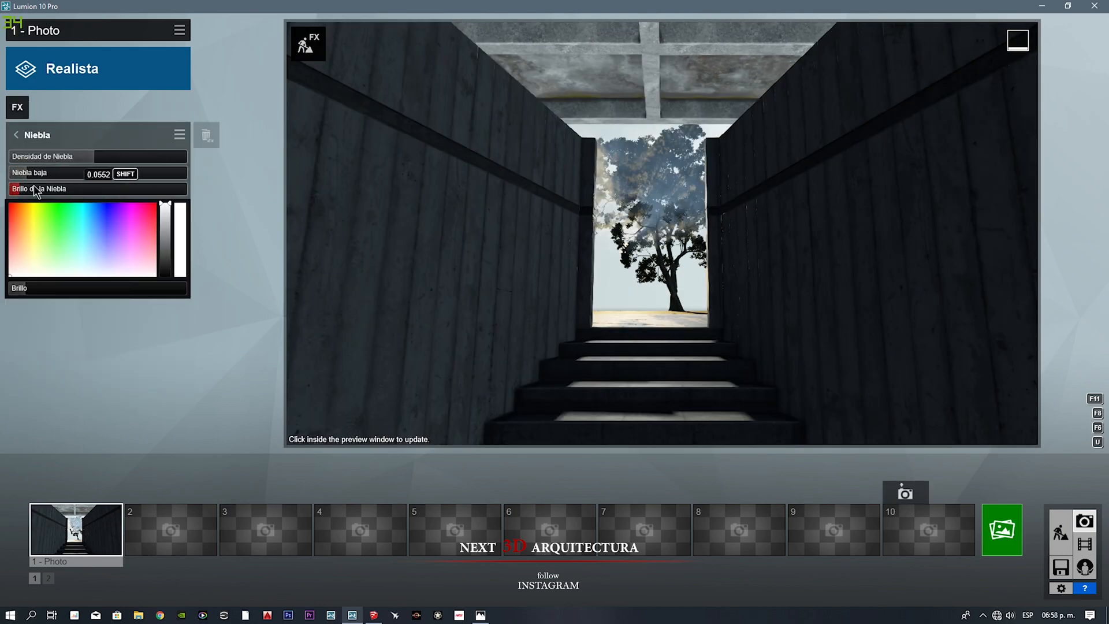
drag(20, 290, 12, 290)
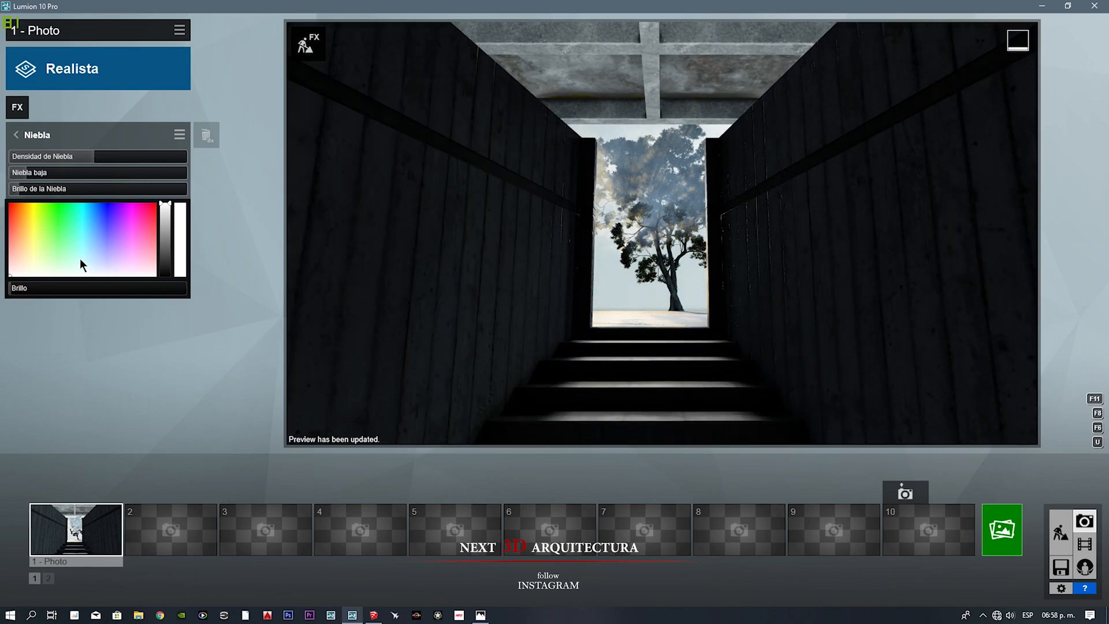
Step: Browse the exterior object library in Build mode, examining the seating, building, Variado and Utilidades categories for a prop
click(1060, 531)
click(94, 580)
click(249, 555)
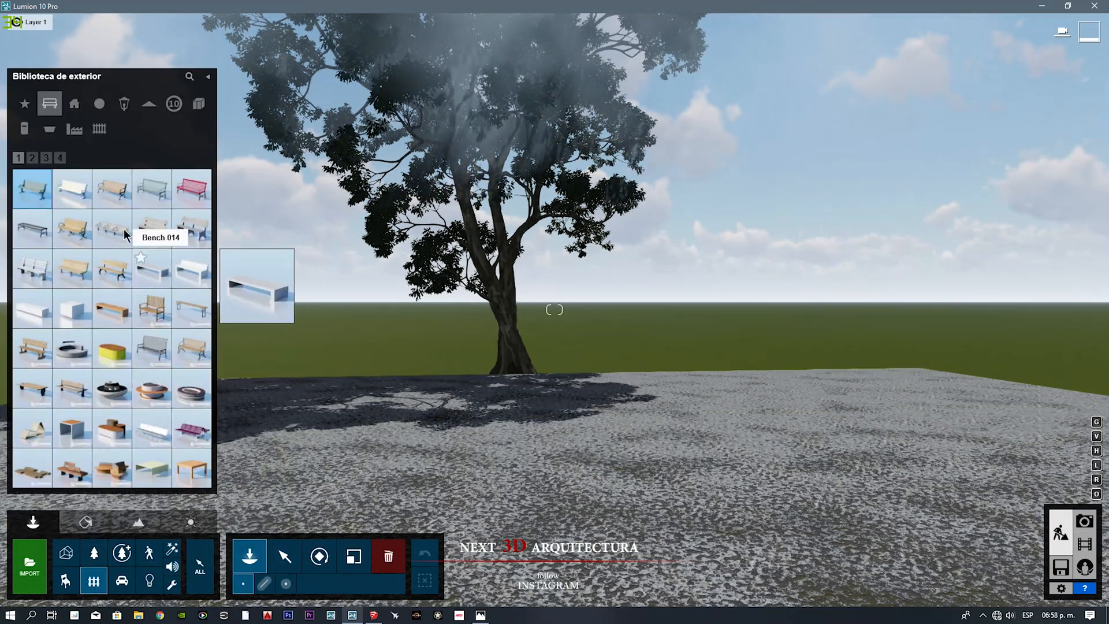
click(34, 159)
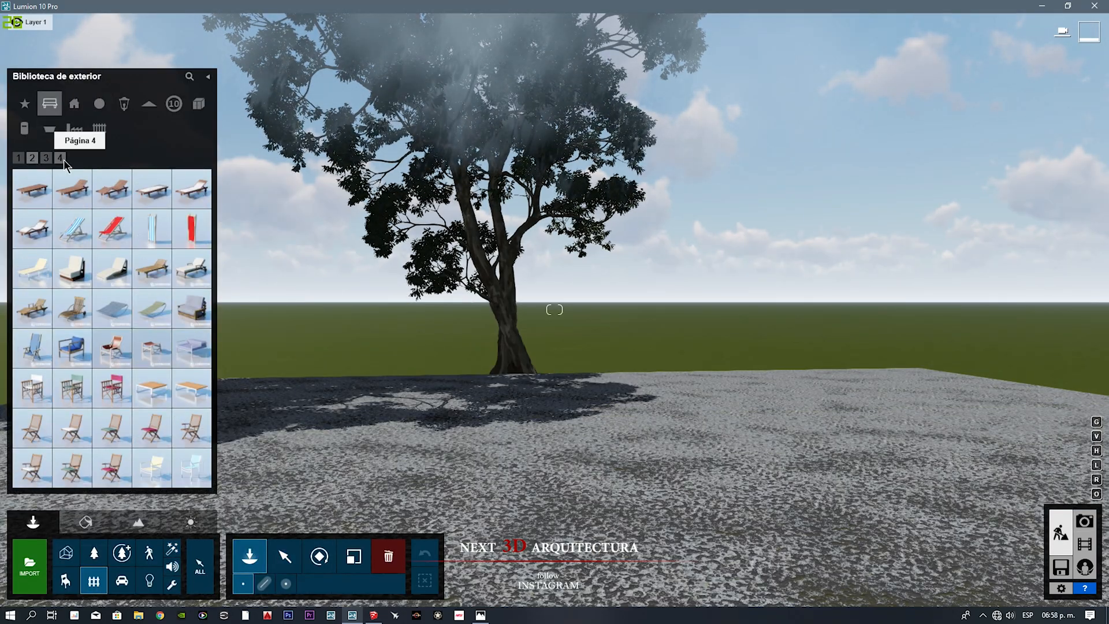
click(59, 159)
click(74, 103)
click(62, 159)
click(46, 159)
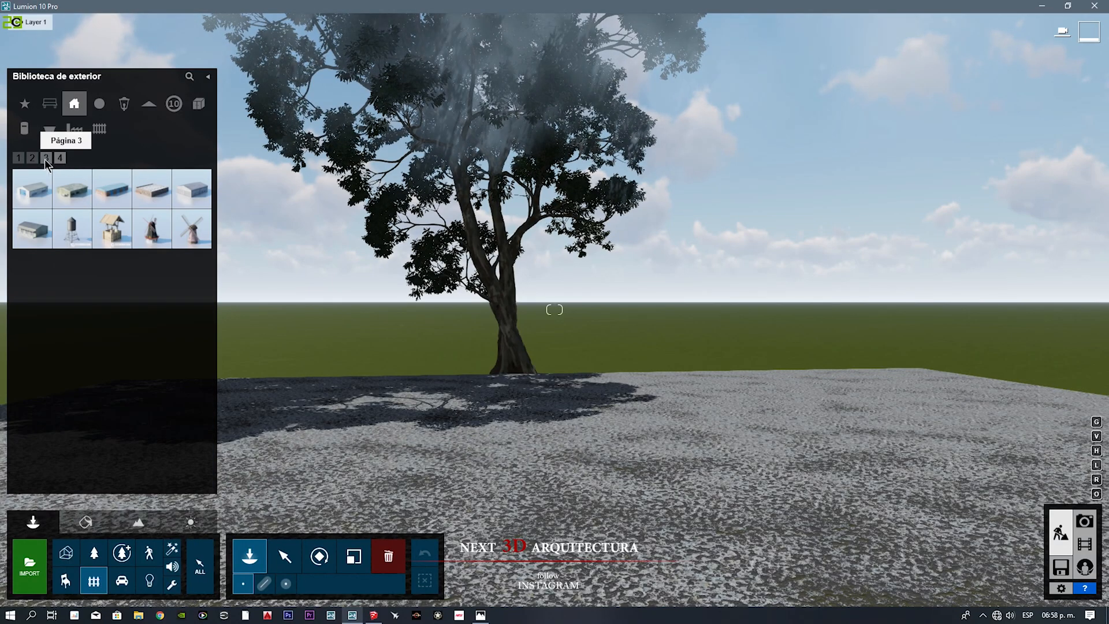
click(35, 159)
click(21, 158)
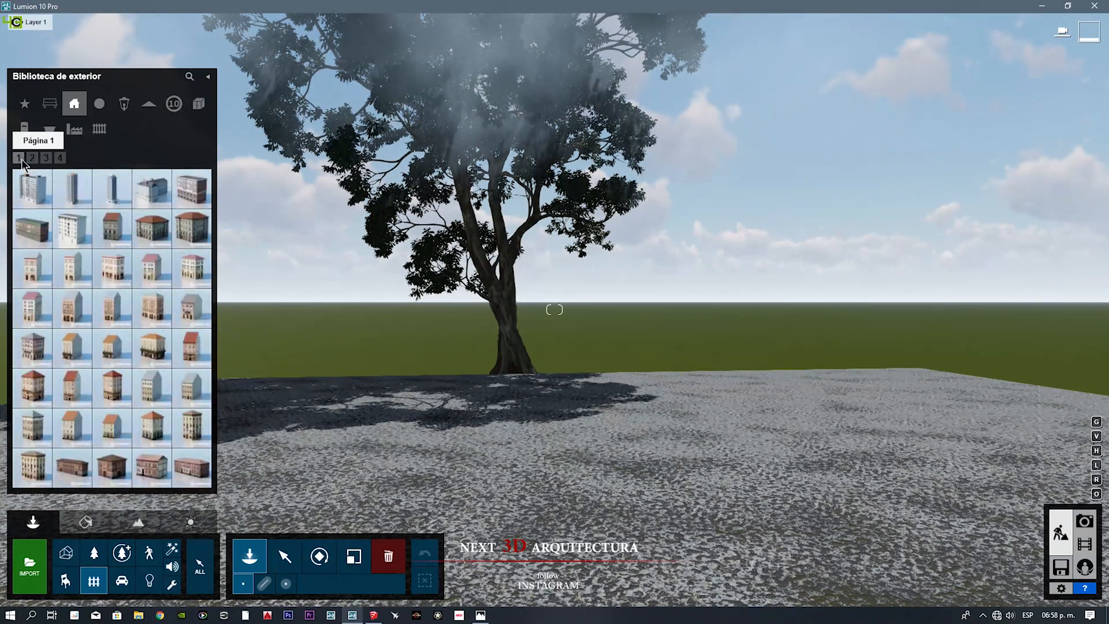
click(98, 104)
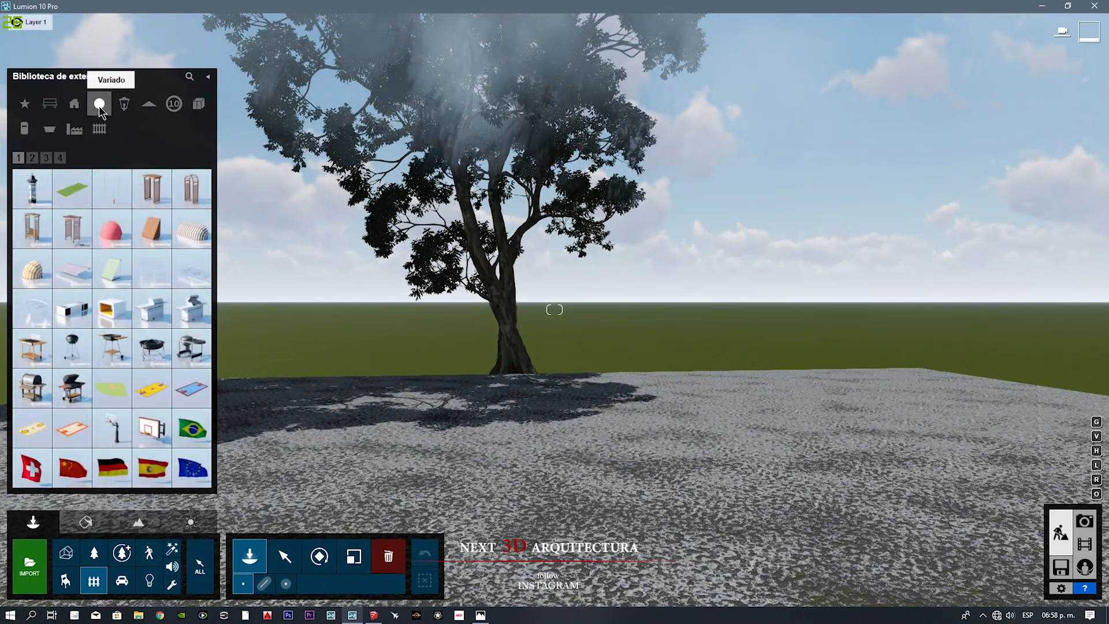
click(60, 158)
click(32, 158)
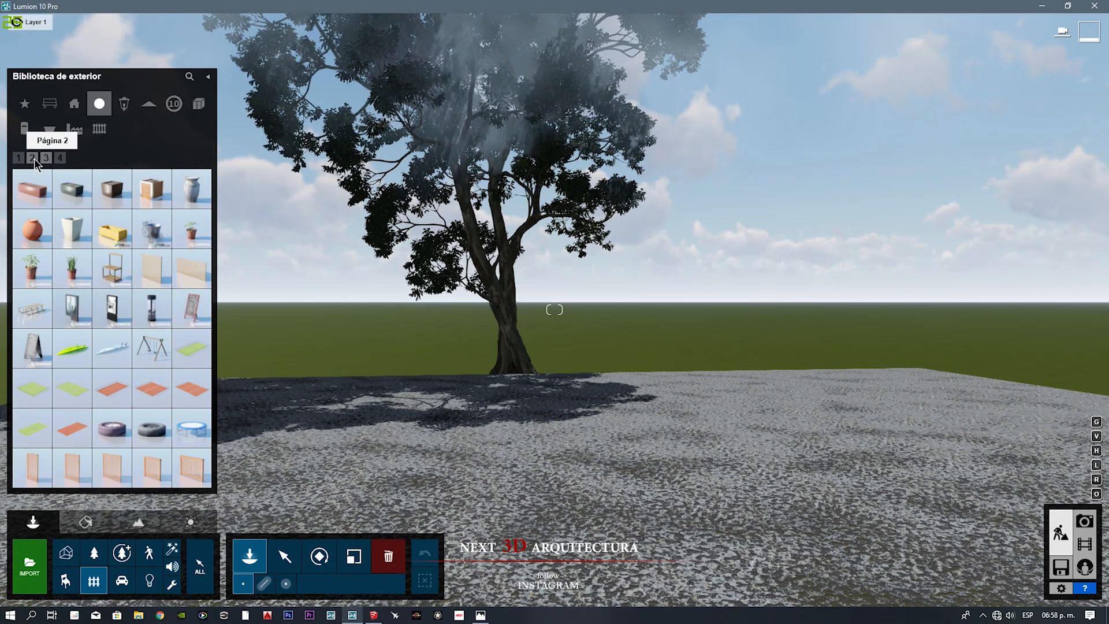
click(20, 159)
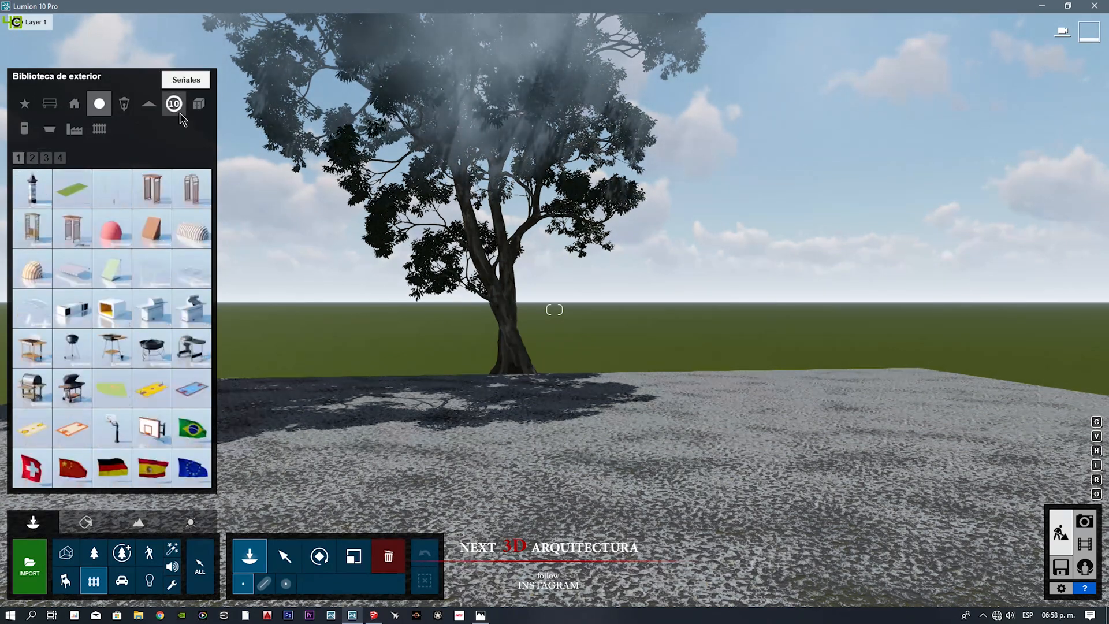
click(21, 130)
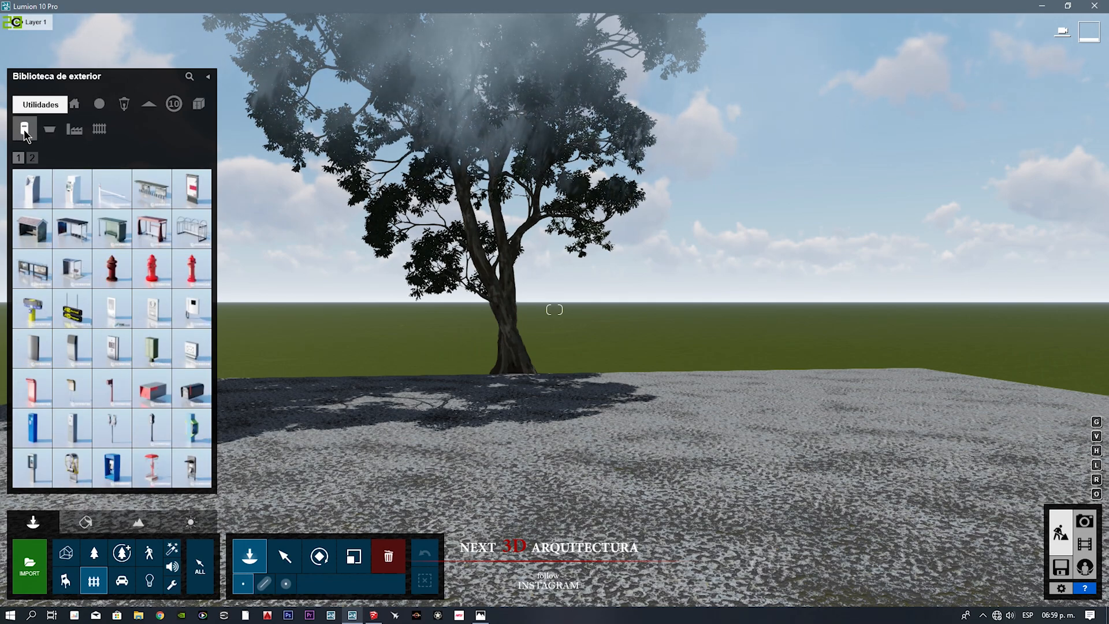
click(32, 158)
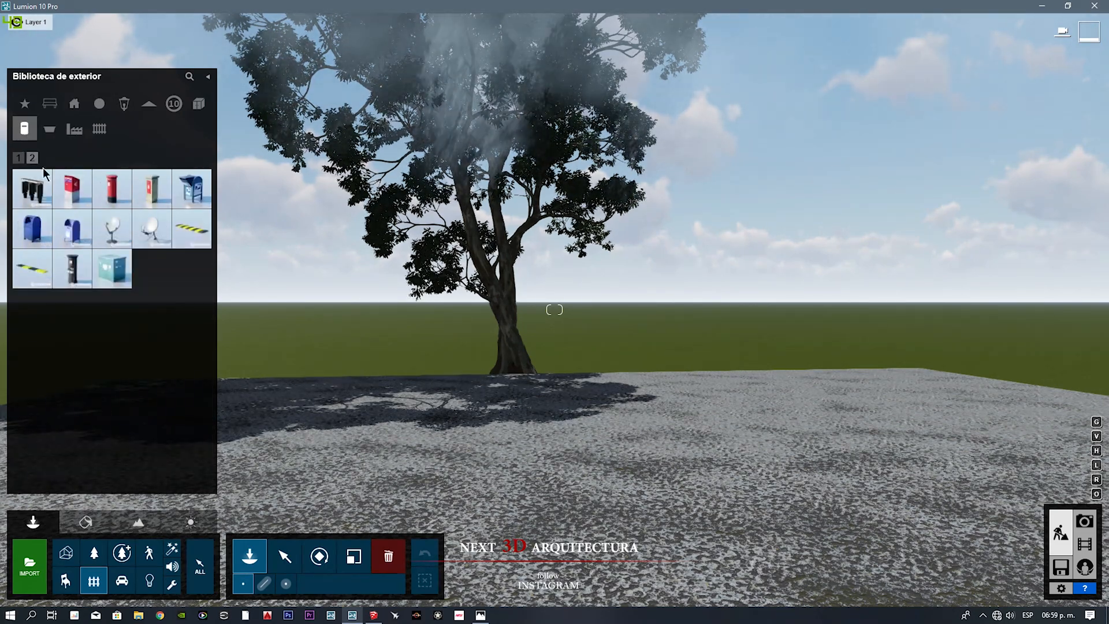
Step: Place a Trashcan 011 from the Residuos category on the slab beside the tree trunk and rotate it
click(47, 133)
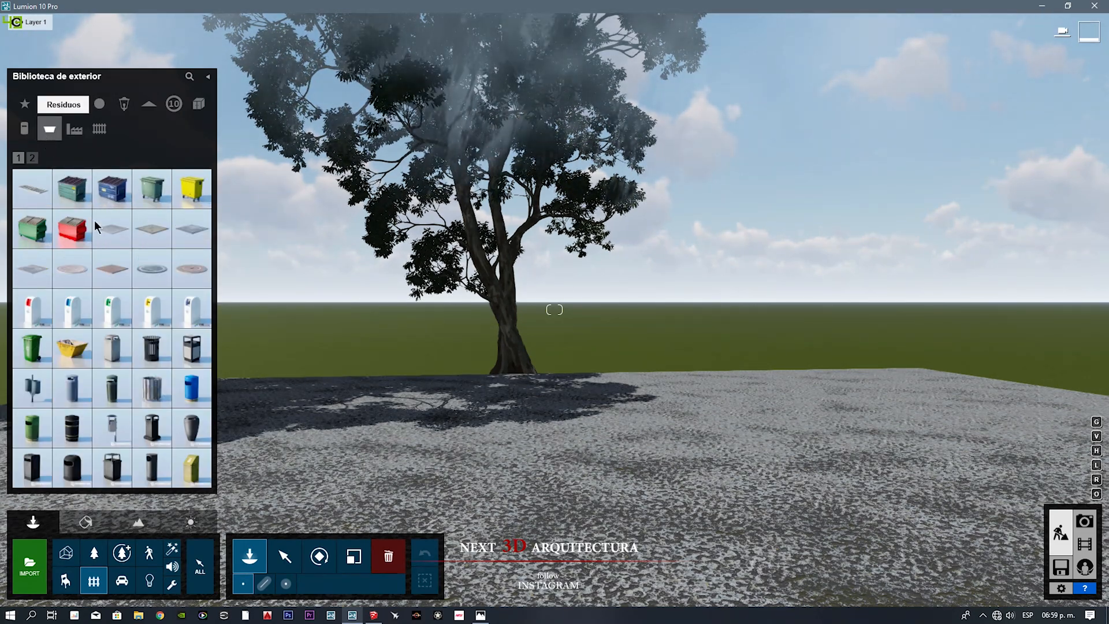
click(112, 427)
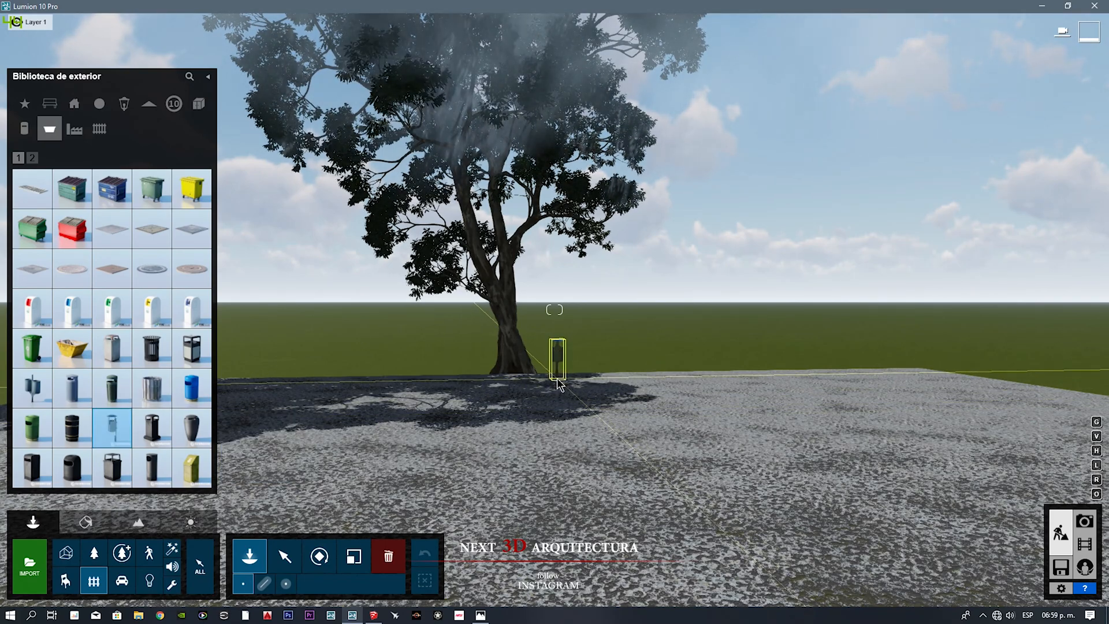
click(556, 379)
click(319, 556)
drag(558, 378, 684, 381)
Step: Move the trash can forward on the slab and duplicate it to form a side-by-side pair
click(354, 556)
click(284, 556)
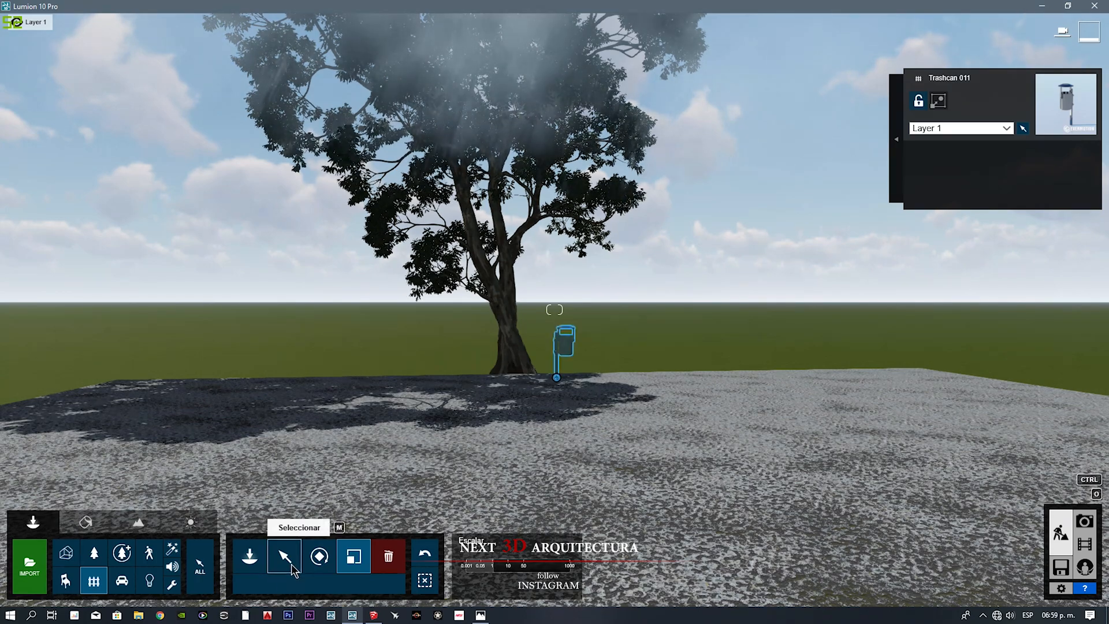
click(298, 584)
drag(556, 382, 581, 397)
click(277, 583)
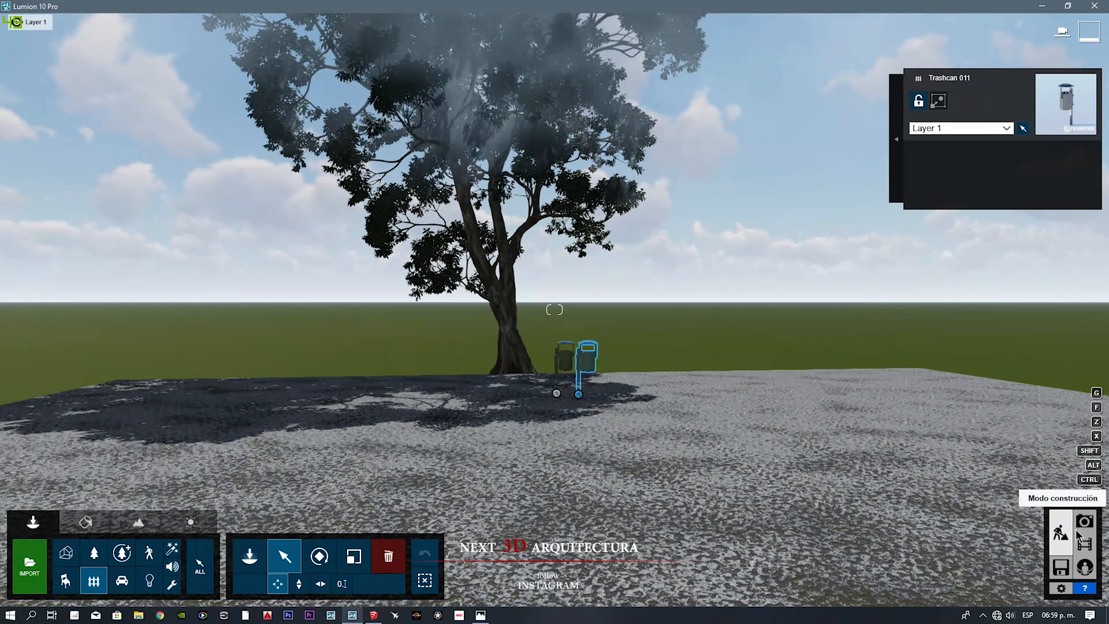
Step: Return to Photo mode, recall photo 1 and slightly reframe its camera view of the stairway and doorway
click(1084, 522)
click(65, 528)
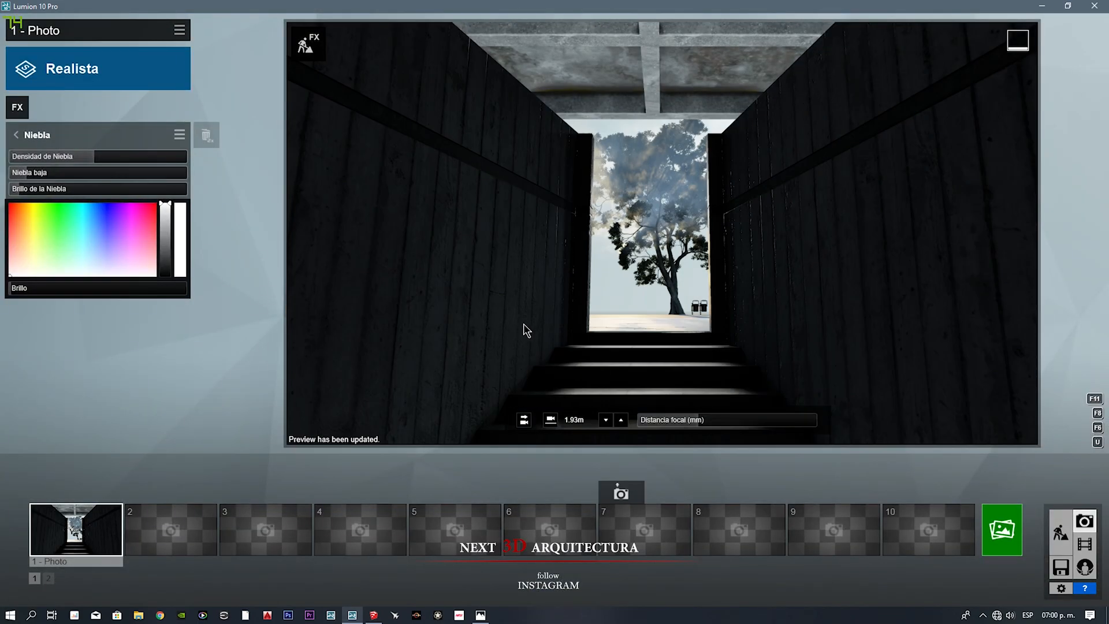
click(528, 421)
right_drag(639, 321, 636, 243)
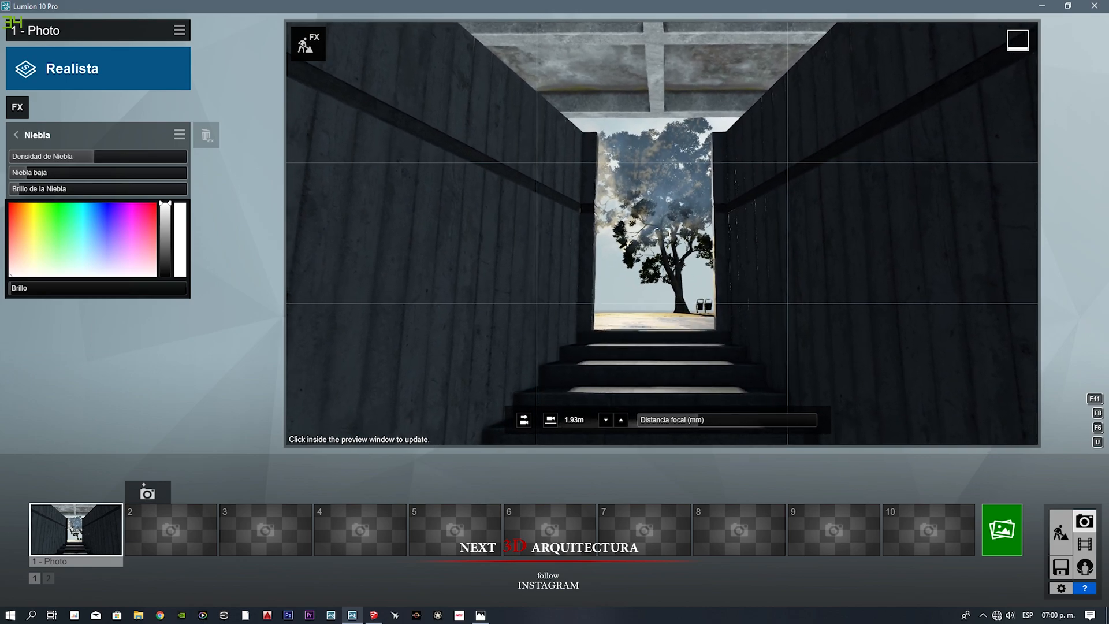
Step: Store the current camera view of the stairway as a new photo in slot 2
mouse_move(60, 497)
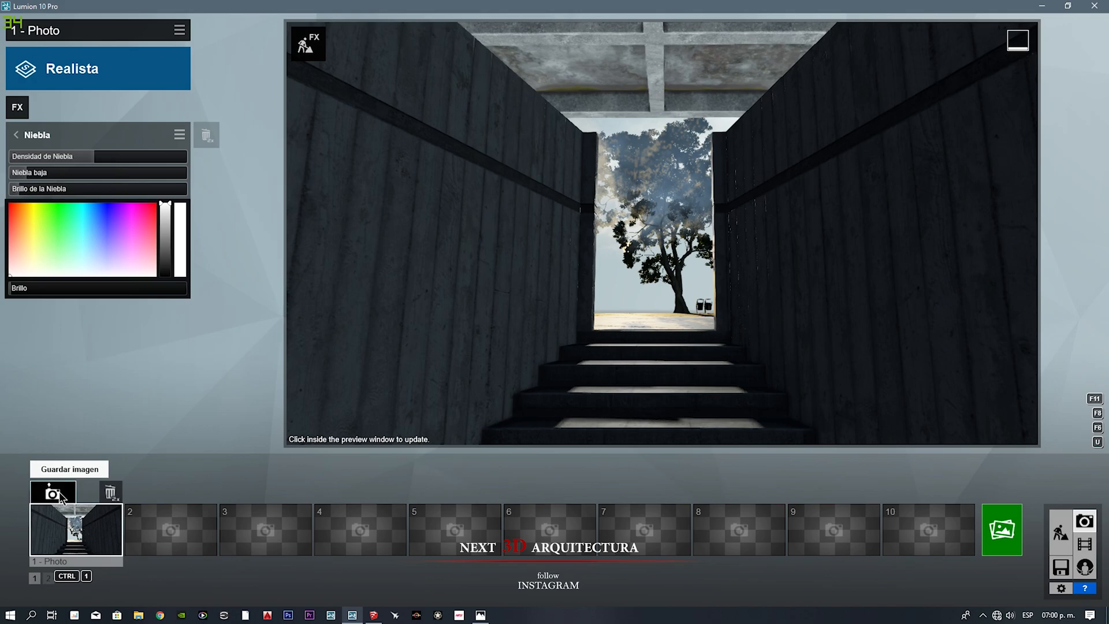
mouse_move(155, 520)
click(148, 492)
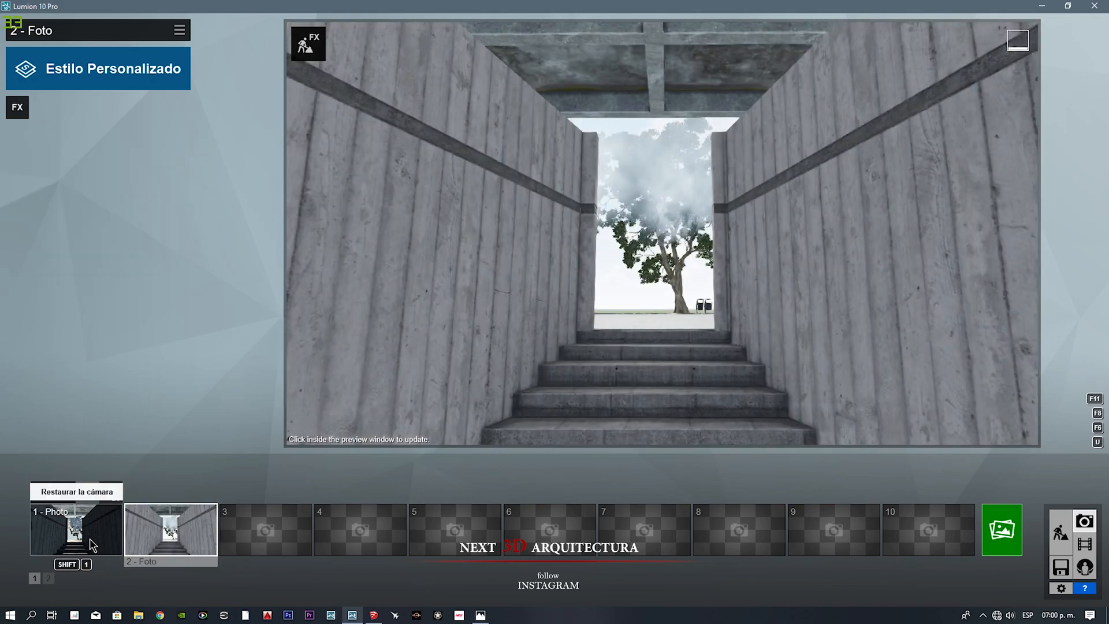
Step: Compare photos 1 and 2, reselect photo 1 and open the photo rendering options
click(104, 537)
click(167, 531)
click(112, 542)
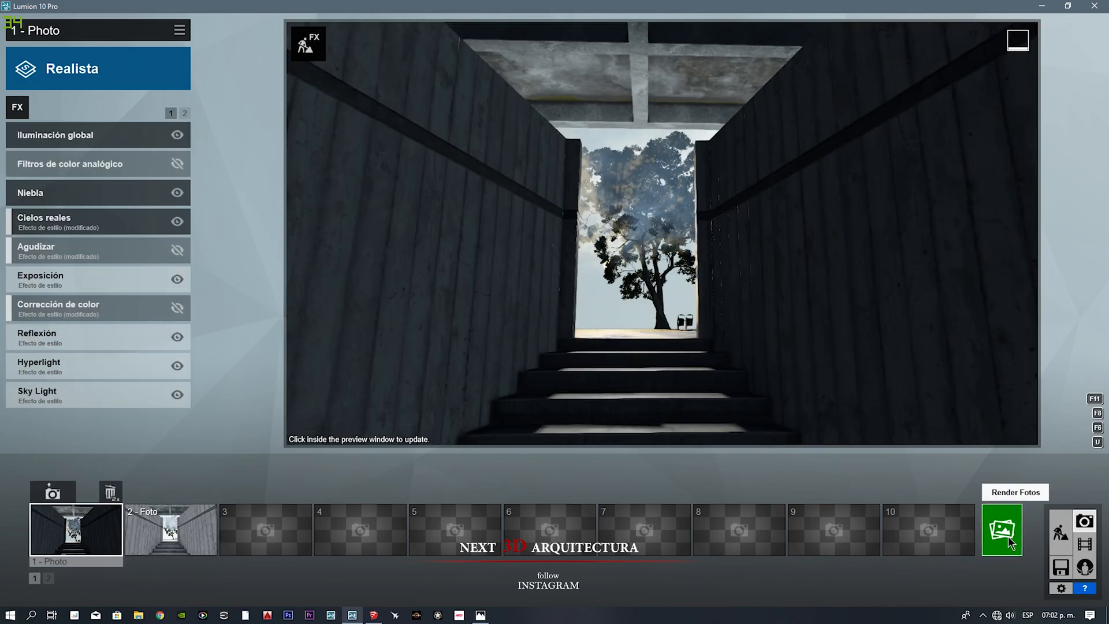
click(1007, 535)
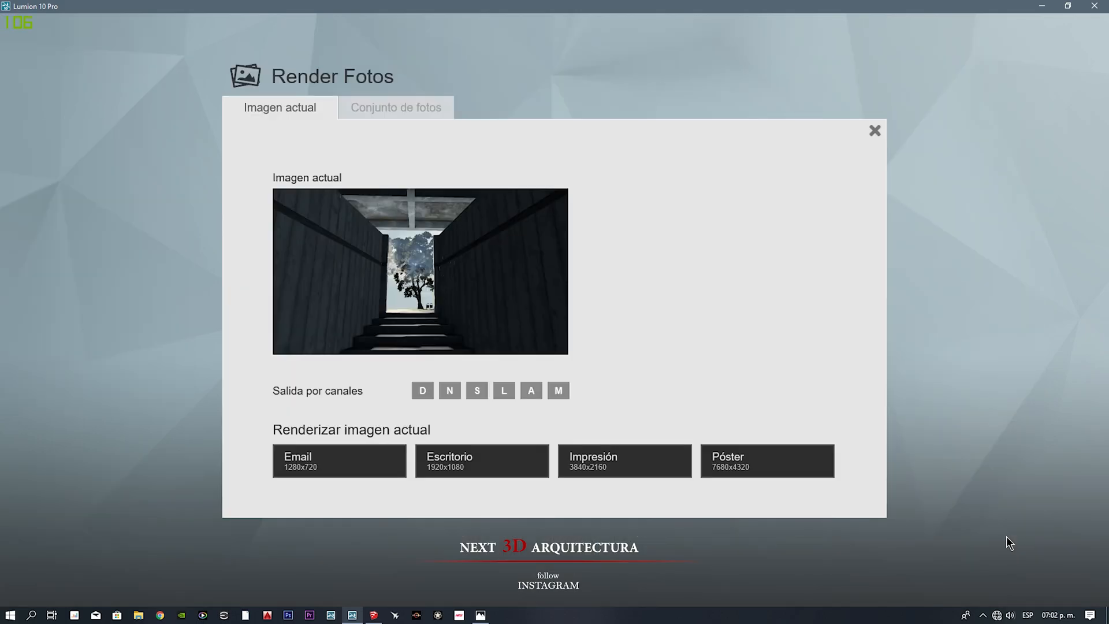